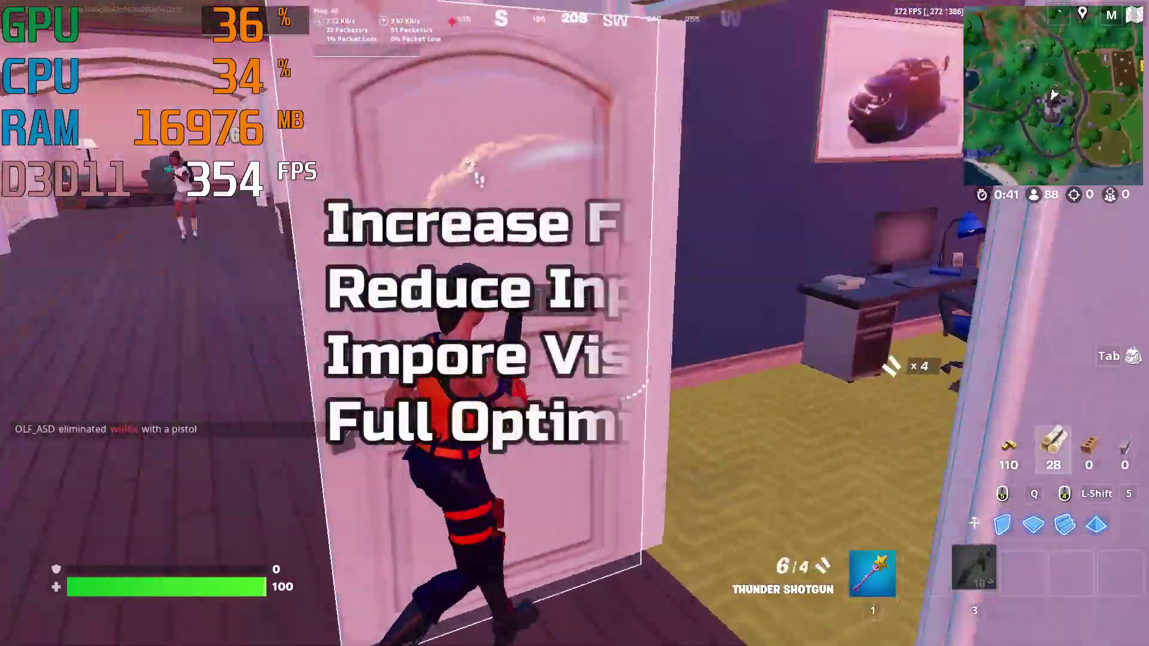
{"action": "key", "text": "a"}
{"action": "key", "text": "a"}
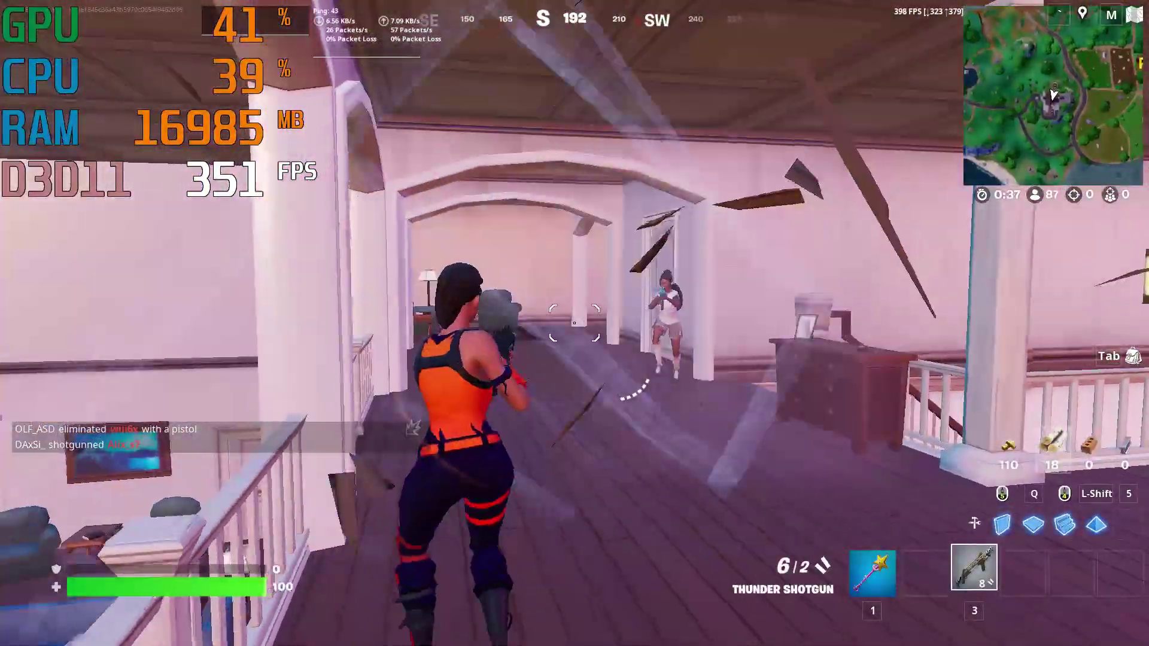
{"action": "left_click", "coordinate": [575, 323]}
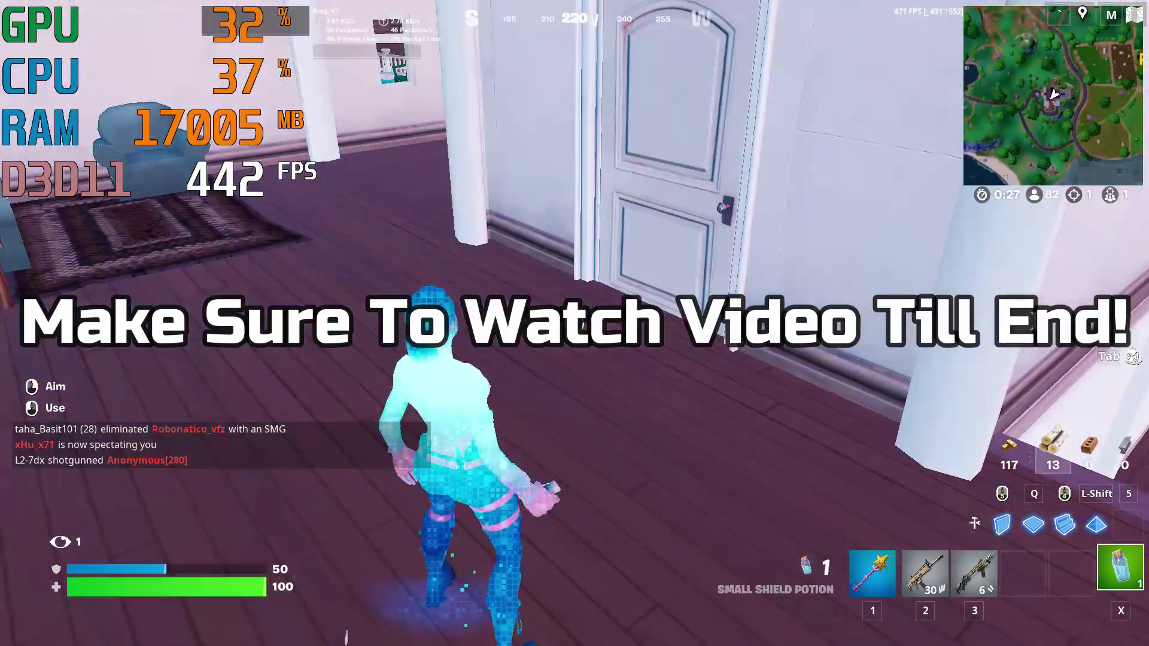
{"action": "key", "text": "1"}
{"action": "key", "text": "w"}
{"action": "key", "text": "e"}
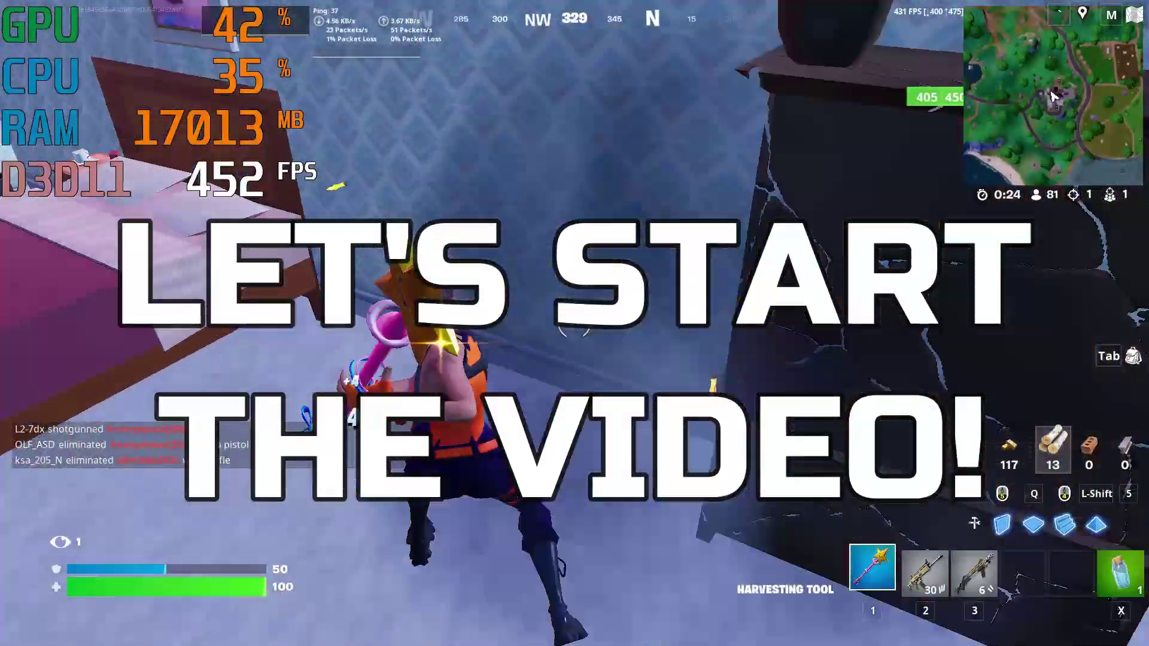
{"action": "left_click", "coordinate": [575, 323]}
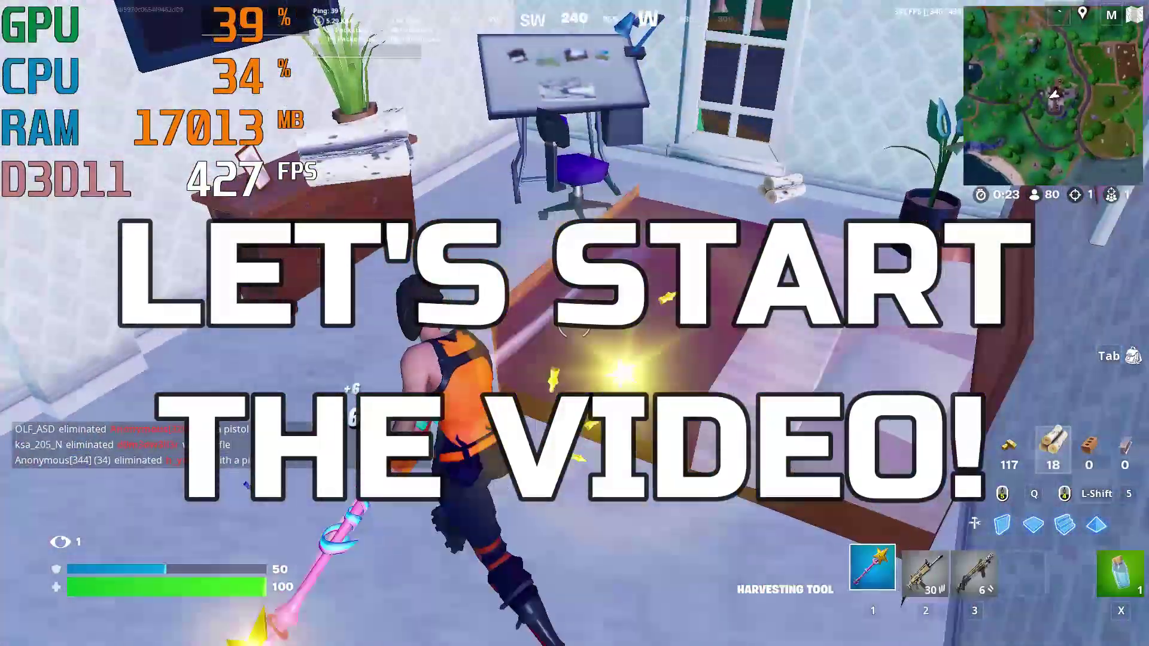
{"action": "left_click", "coordinate": [574, 323]}
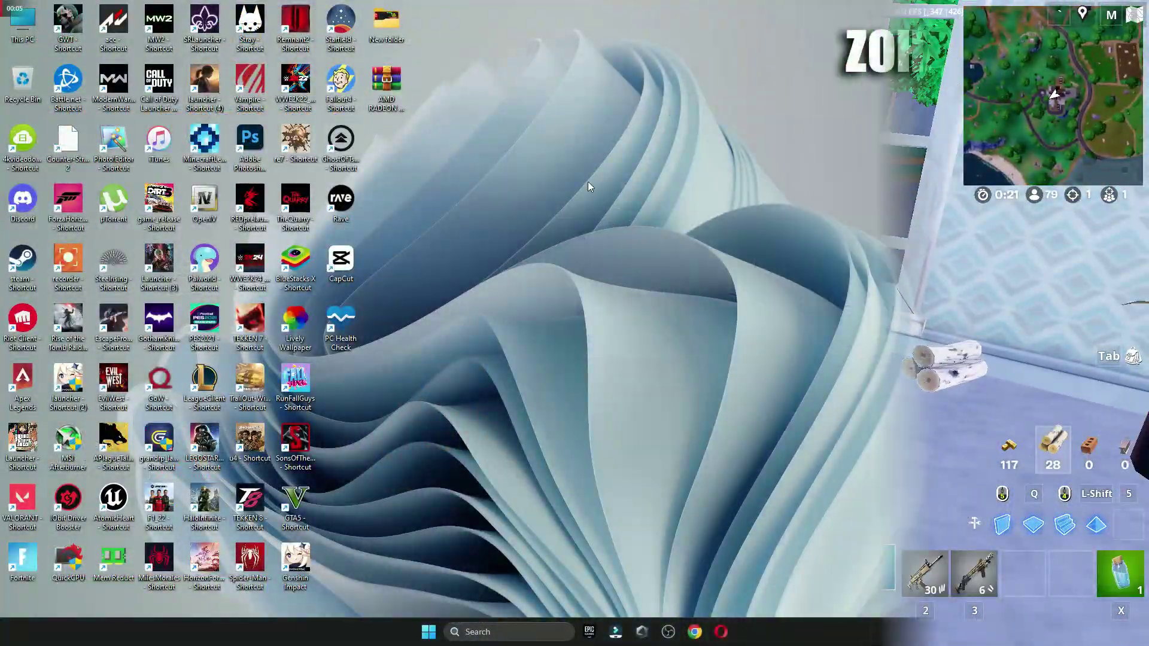
Open AMD Software: Adrenalin Edition and set the preferred software version to Recommended + Optional in its system settings.
{"action": "right_click", "coordinate": [562, 146]}
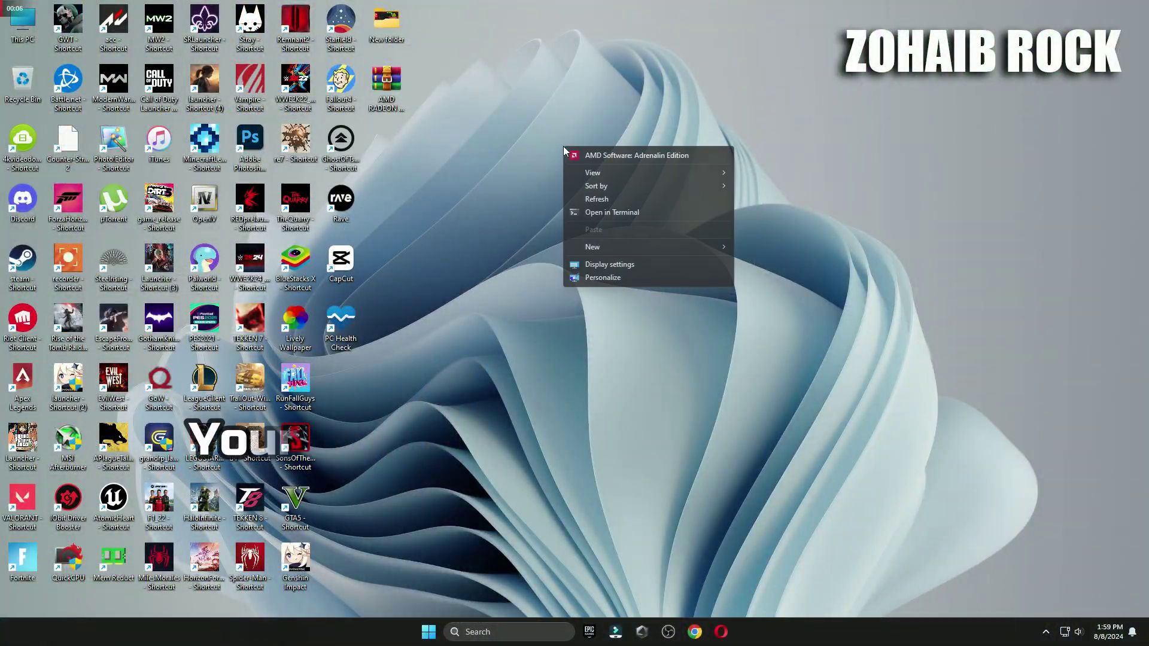
{"action": "left_click", "coordinate": [619, 156]}
{"action": "left_click", "coordinate": [897, 142]}
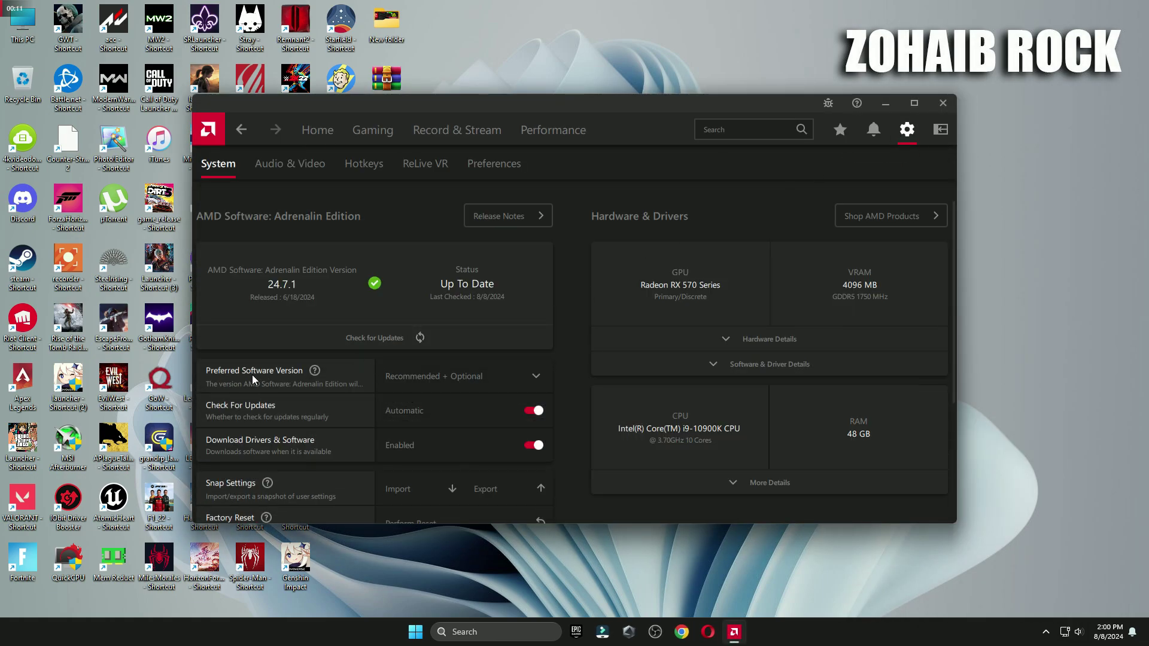
{"action": "left_click", "coordinate": [497, 380]}
{"action": "left_click", "coordinate": [506, 431]}
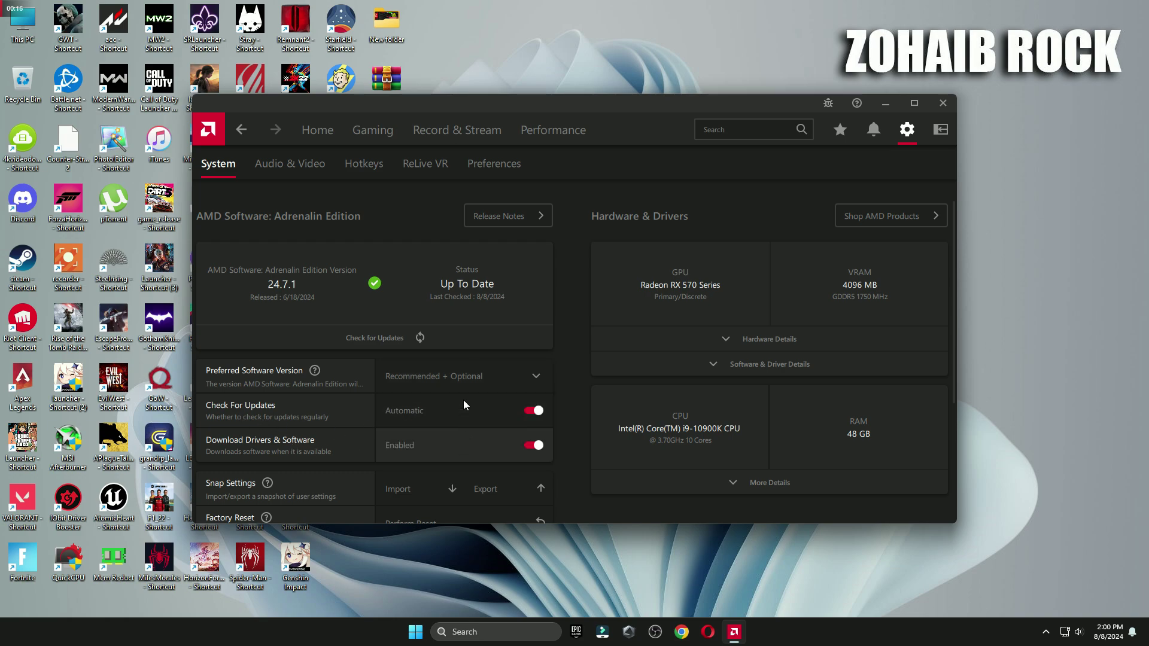
Check for AMD driver and software updates from the home page, and close AMD Software.
{"action": "left_click", "coordinate": [322, 136]}
{"action": "left_click", "coordinate": [848, 210]}
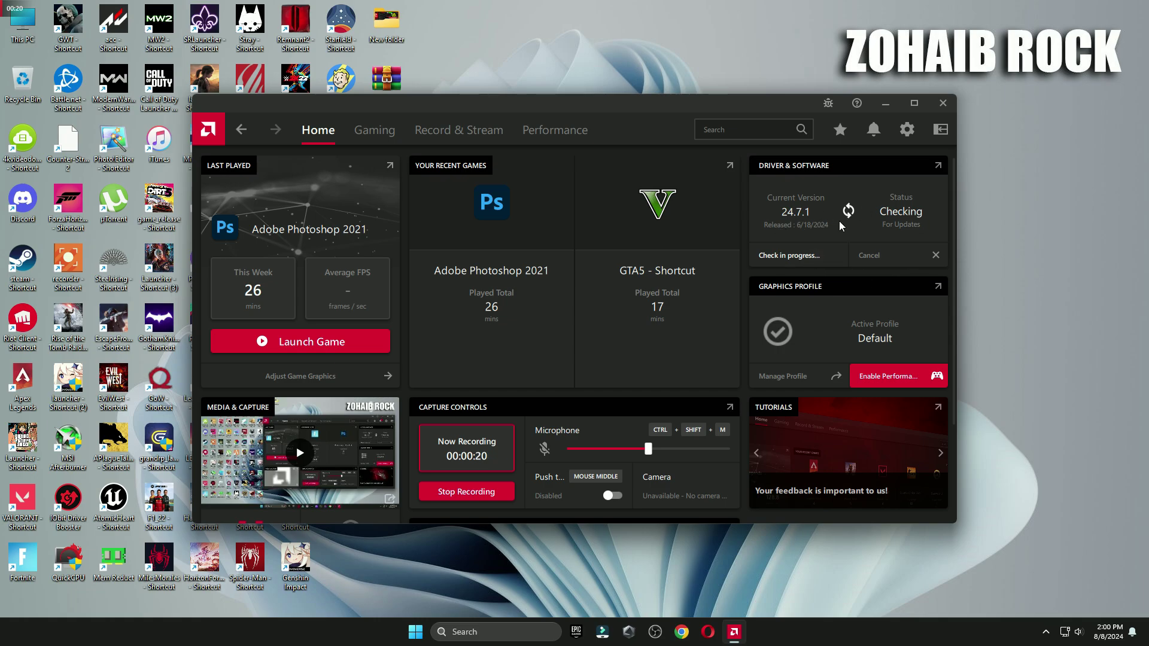
{"action": "left_click", "coordinate": [942, 104]}
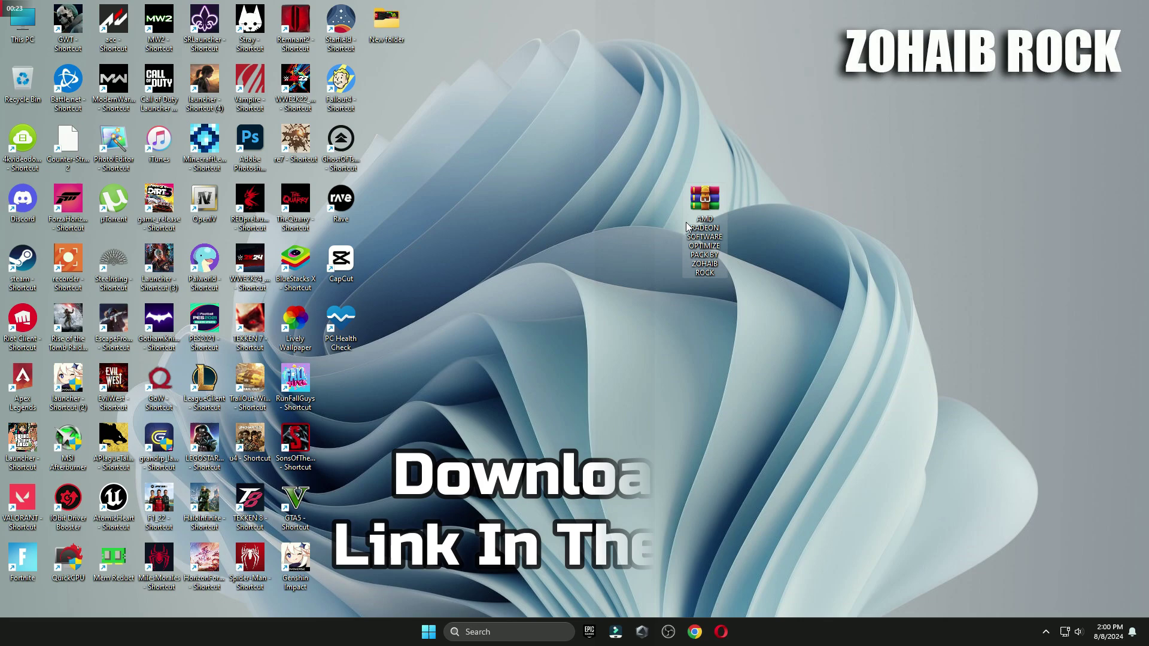
Extract the AMD Radeon Software Optimize Pack archive onto the desktop and open its folder "1 Windows Settings Best (Registry)".
{"action": "right_click", "coordinate": [703, 241]}
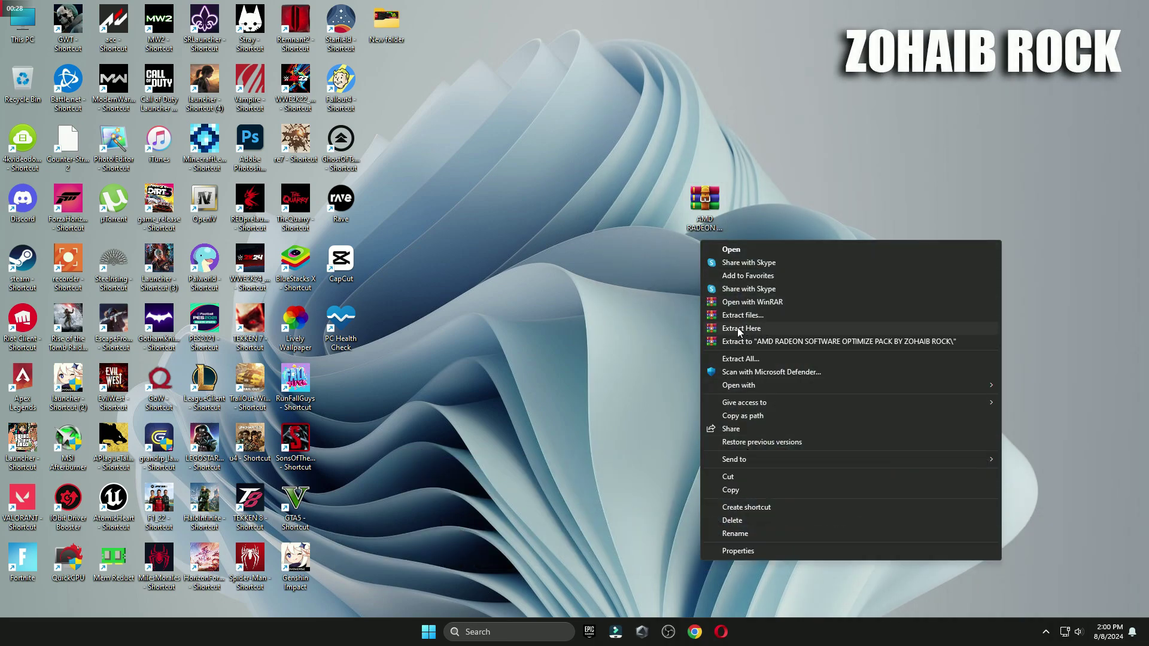
{"action": "left_click", "coordinate": [737, 328]}
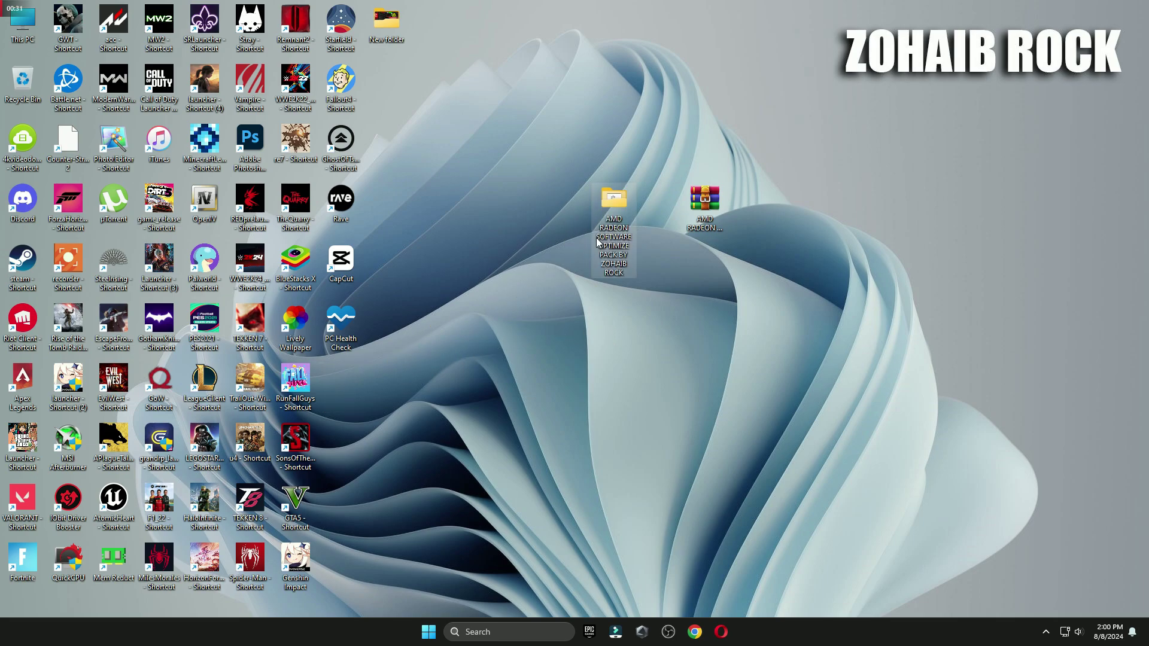
{"action": "double_click", "coordinate": [612, 238]}
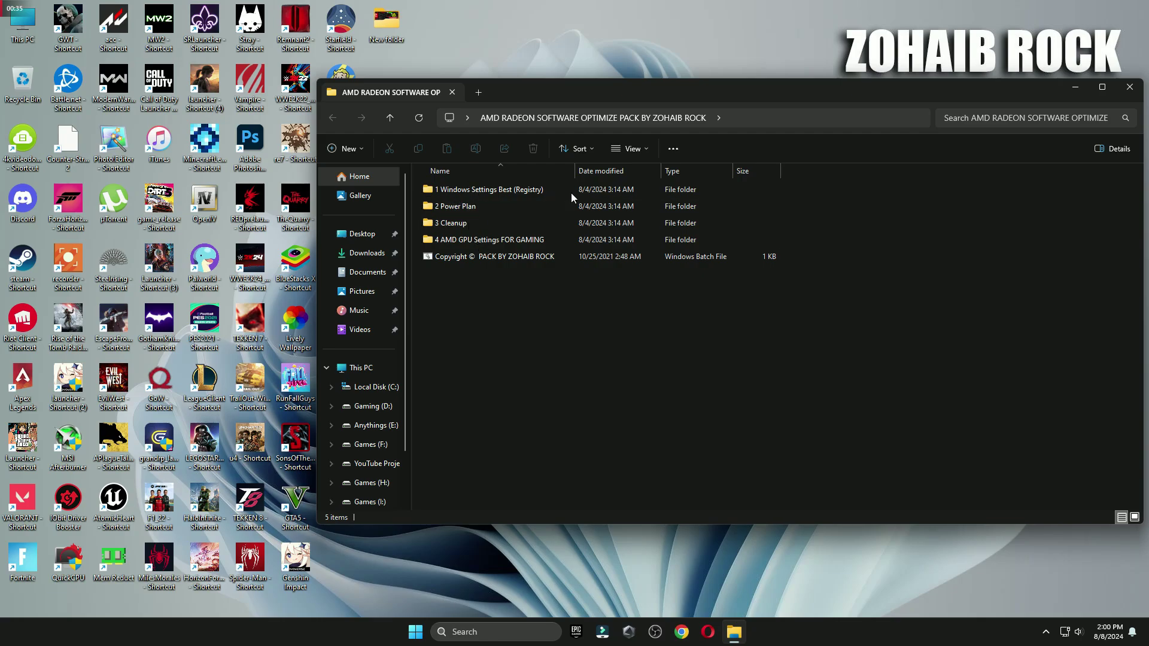
{"action": "double_click", "coordinate": [512, 193]}
Look through the System page of Windows Settings and close it.
{"action": "key", "text": "super"}
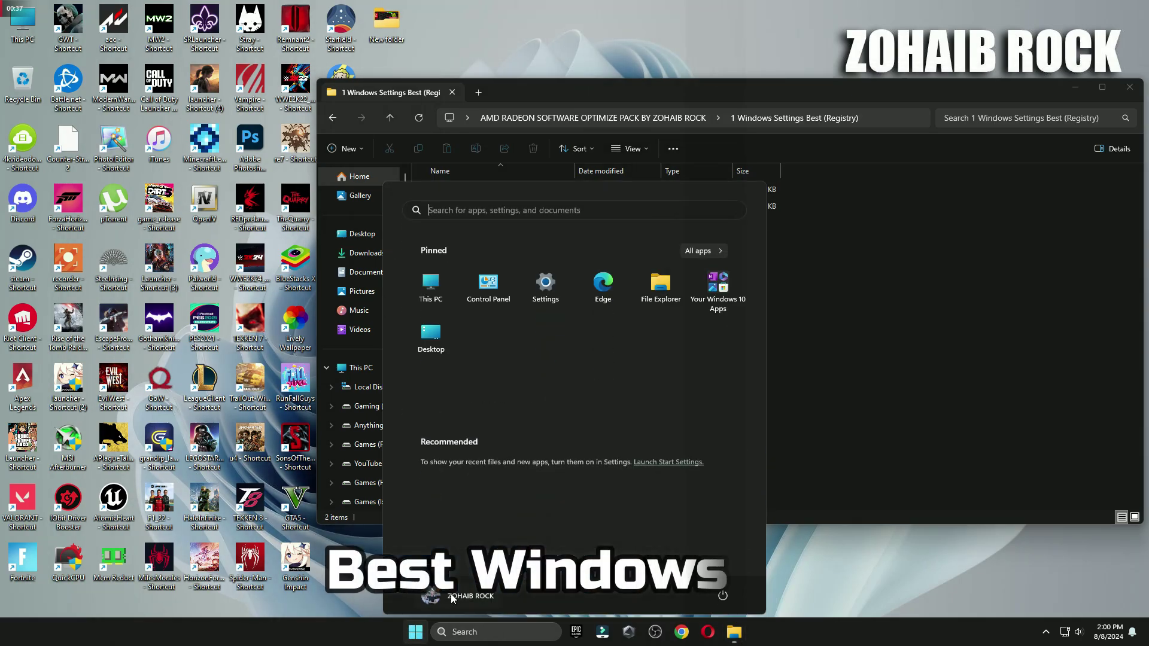
{"action": "left_click", "coordinate": [544, 284]}
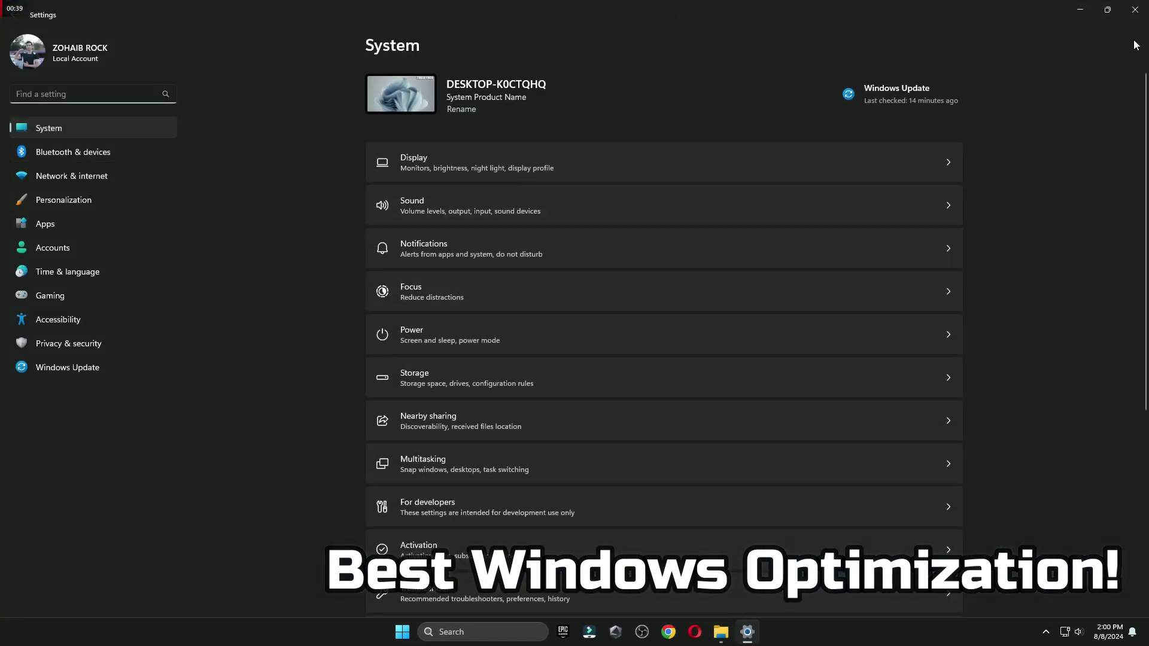
{"action": "scroll", "coordinate": [523, 400], "scroll_direction": "down", "scroll_amount": 6}
{"action": "key", "text": "alt+F4"}
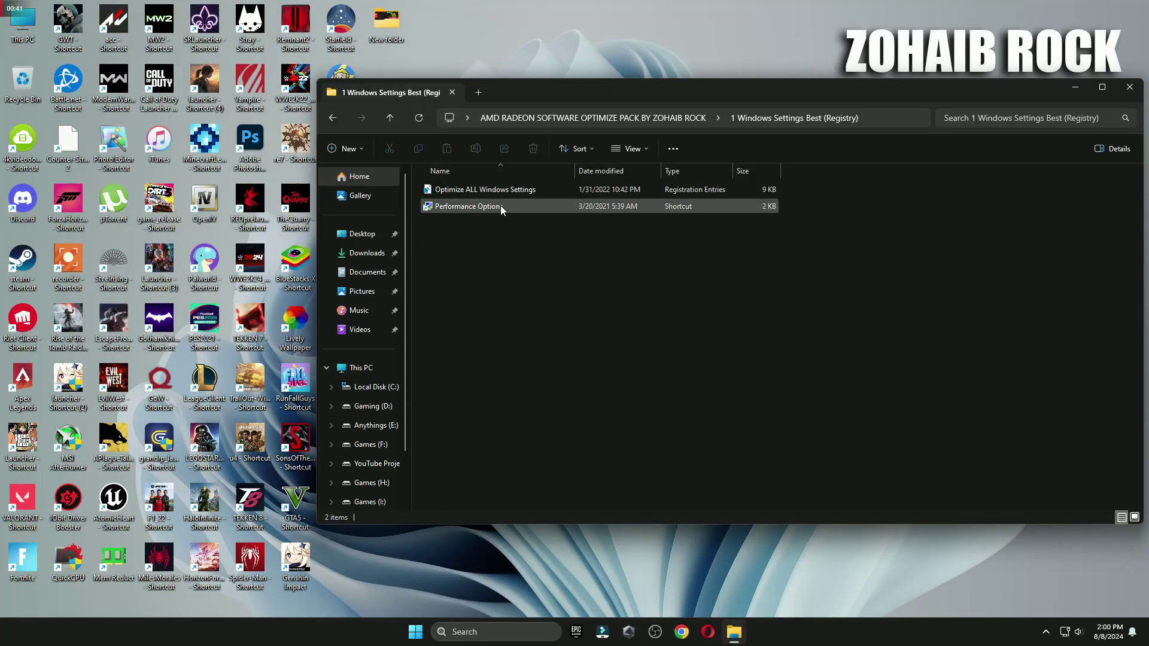
Merge the "Optimize ALL Windows Settings" registration entries into the Windows registry.
{"action": "double_click", "coordinate": [500, 190]}
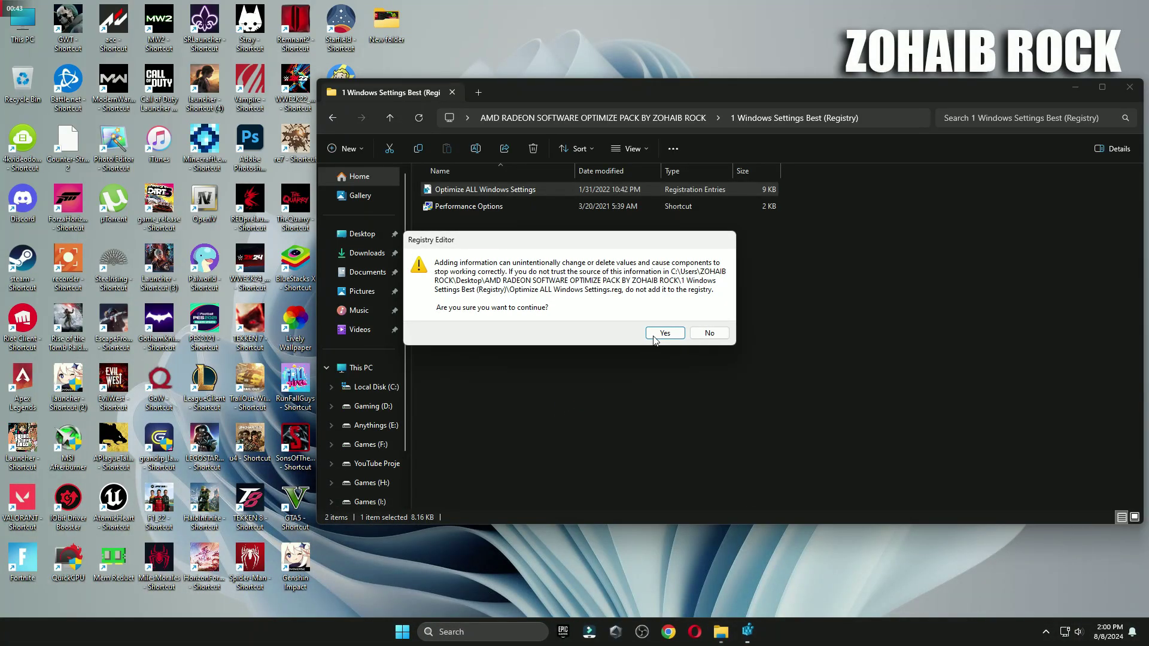
{"action": "left_click", "coordinate": [648, 325]}
{"action": "left_click", "coordinate": [708, 317]}
Open the Performance Options shortcut and accept the visual effects with "Let Windows choose what's best for my computer".
{"action": "left_click", "coordinate": [486, 206]}
{"action": "double_click", "coordinate": [485, 207]}
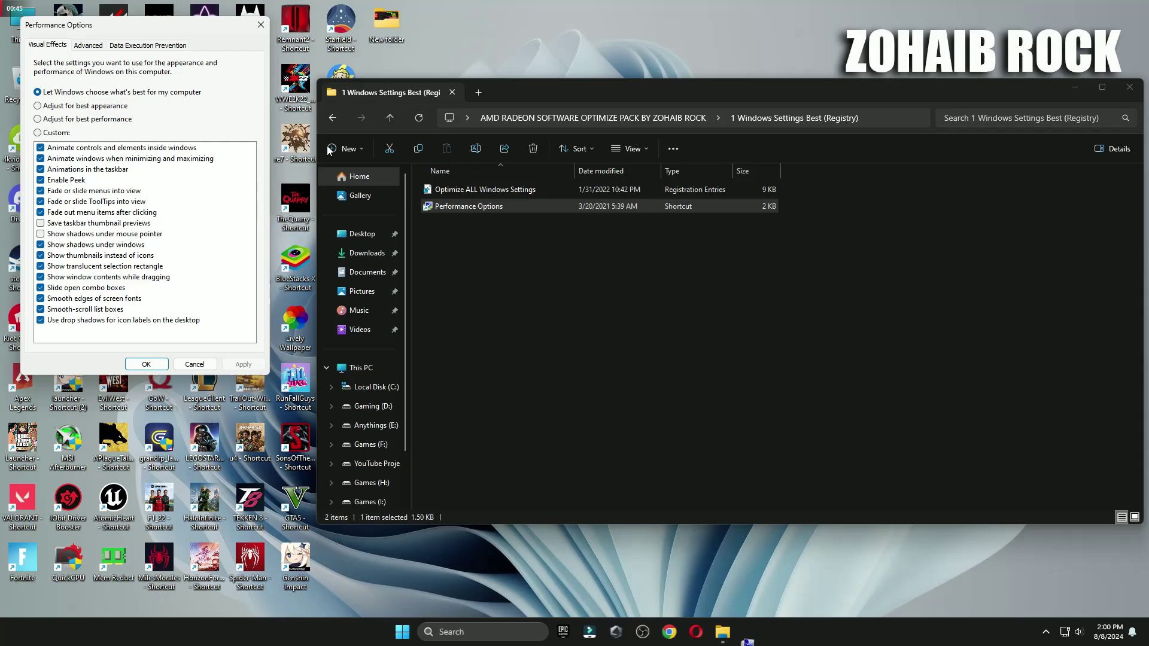
{"action": "left_click_drag", "start_coordinate": [197, 29], "coordinate": [576, 132]}
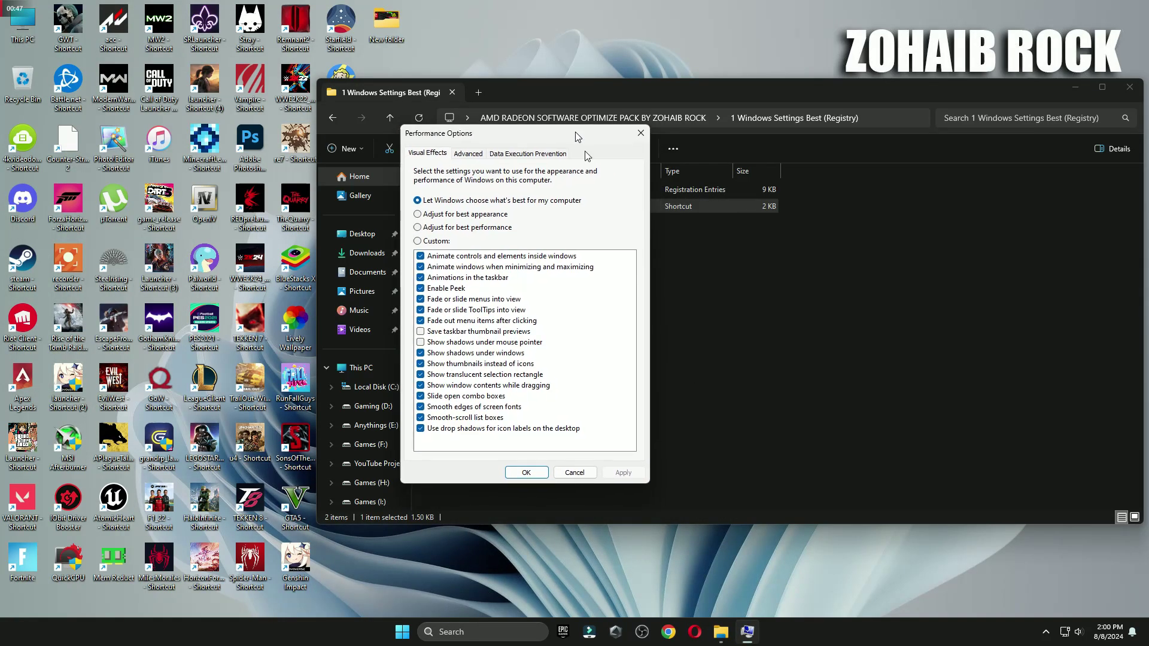
{"action": "left_click", "coordinate": [527, 473]}
Open the pack's "2 Power Plan" folder, launch the installed Quick CPU program and minimize the folder window.
{"action": "left_click", "coordinate": [334, 118]}
{"action": "double_click", "coordinate": [465, 206]}
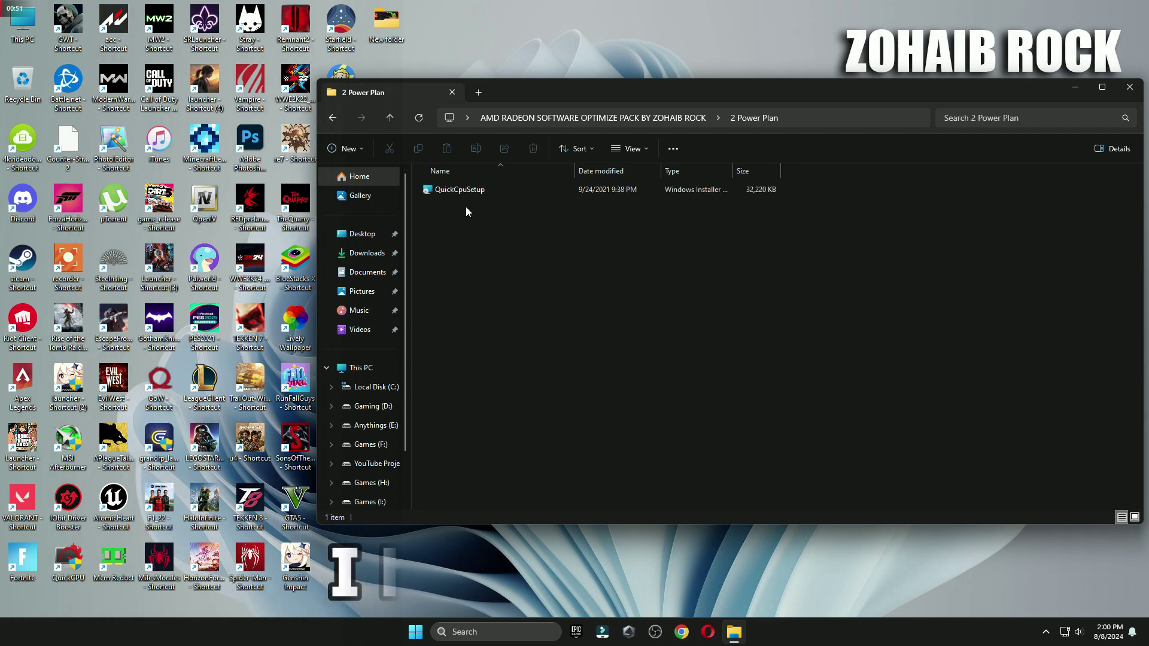
{"action": "left_click", "coordinate": [73, 561]}
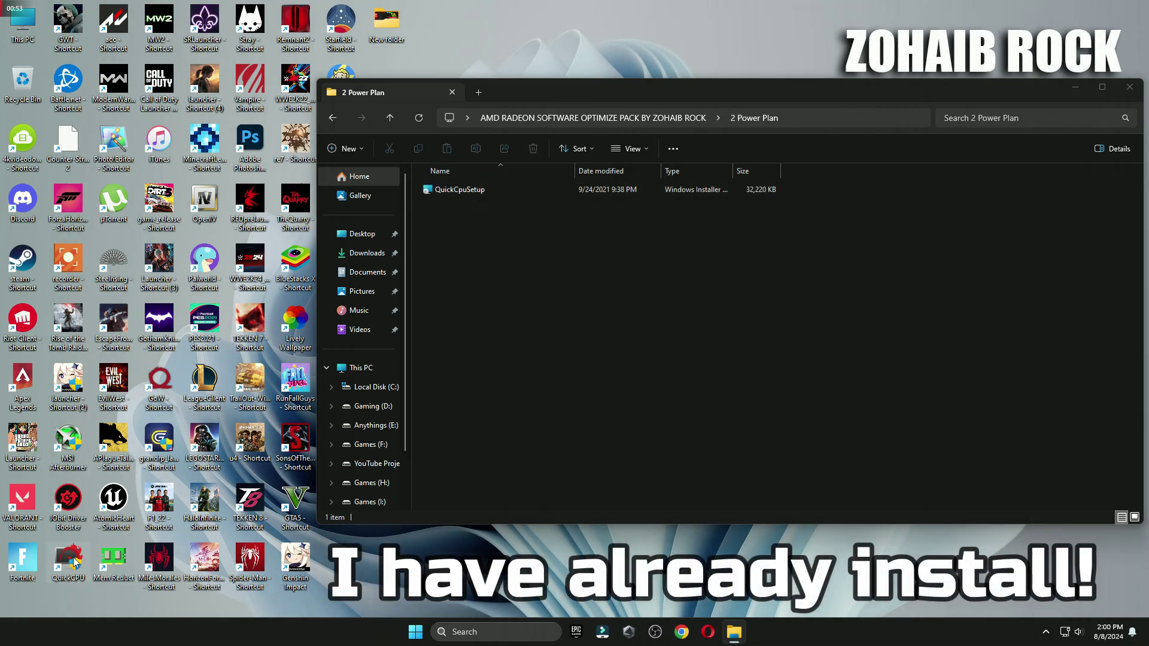
{"action": "double_click", "coordinate": [73, 562]}
{"action": "left_click", "coordinate": [529, 418]}
{"action": "left_click", "coordinate": [1075, 87]}
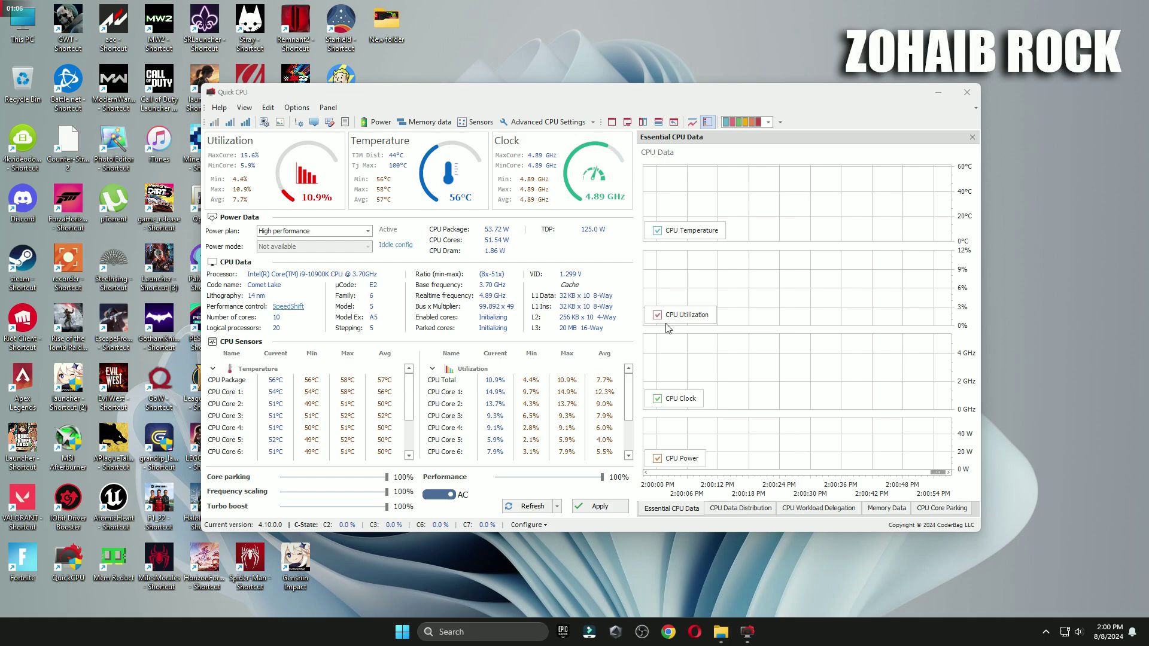
Set the Quick CPU power plan to High performance, with core parking and turbo boost at 100%.
{"action": "left_click", "coordinate": [367, 232]}
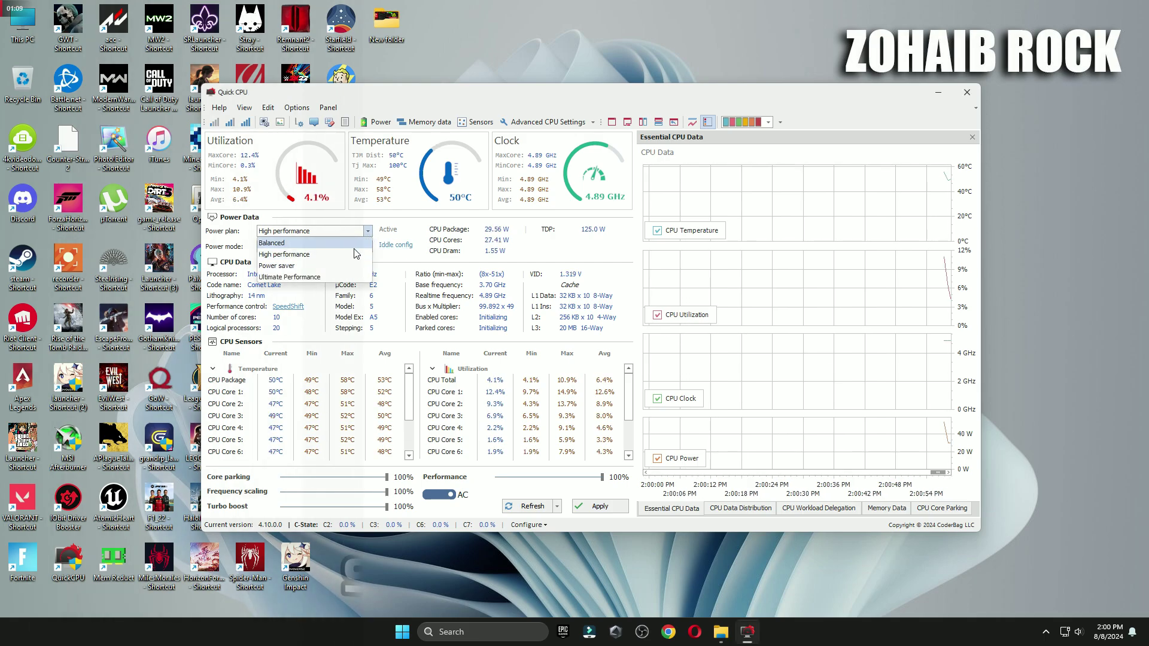
{"action": "left_click", "coordinate": [308, 256]}
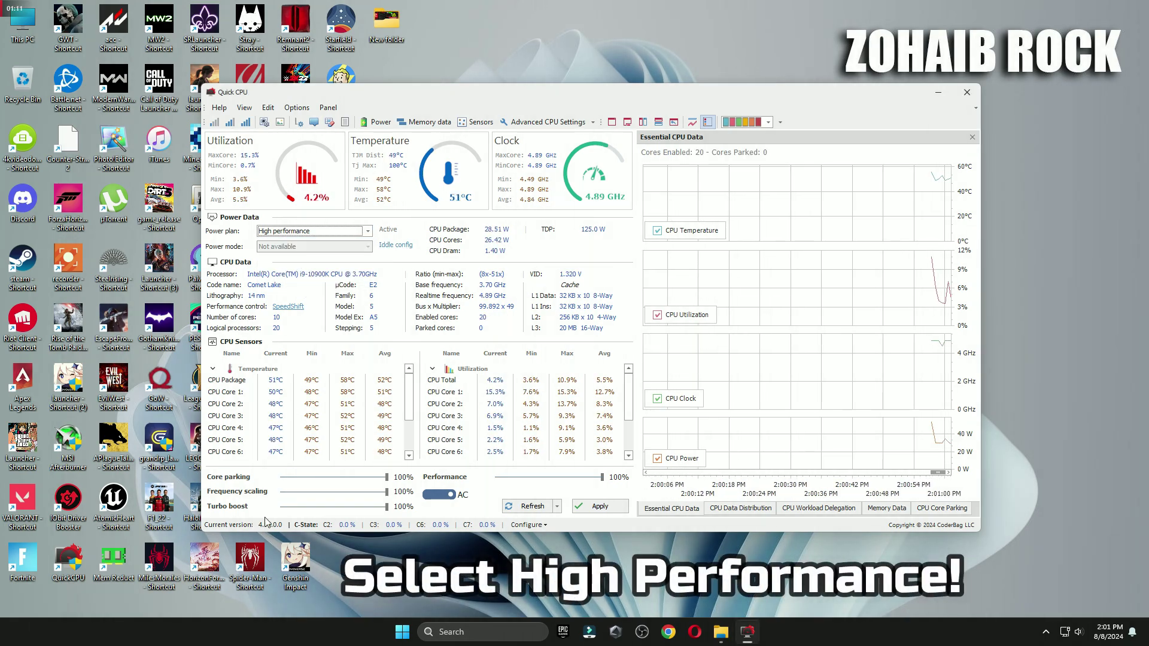
{"action": "left_click", "coordinate": [391, 477]}
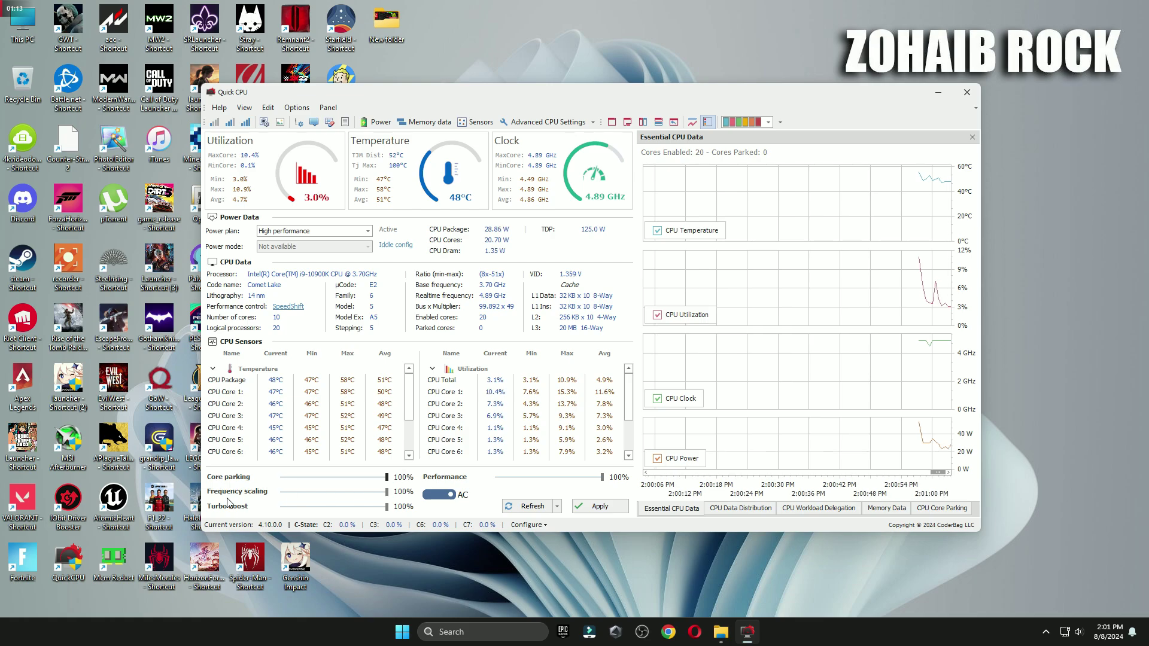
{"action": "left_click_drag", "start_coordinate": [387, 507], "coordinate": [352, 506]}
{"action": "left_click", "coordinate": [378, 507]}
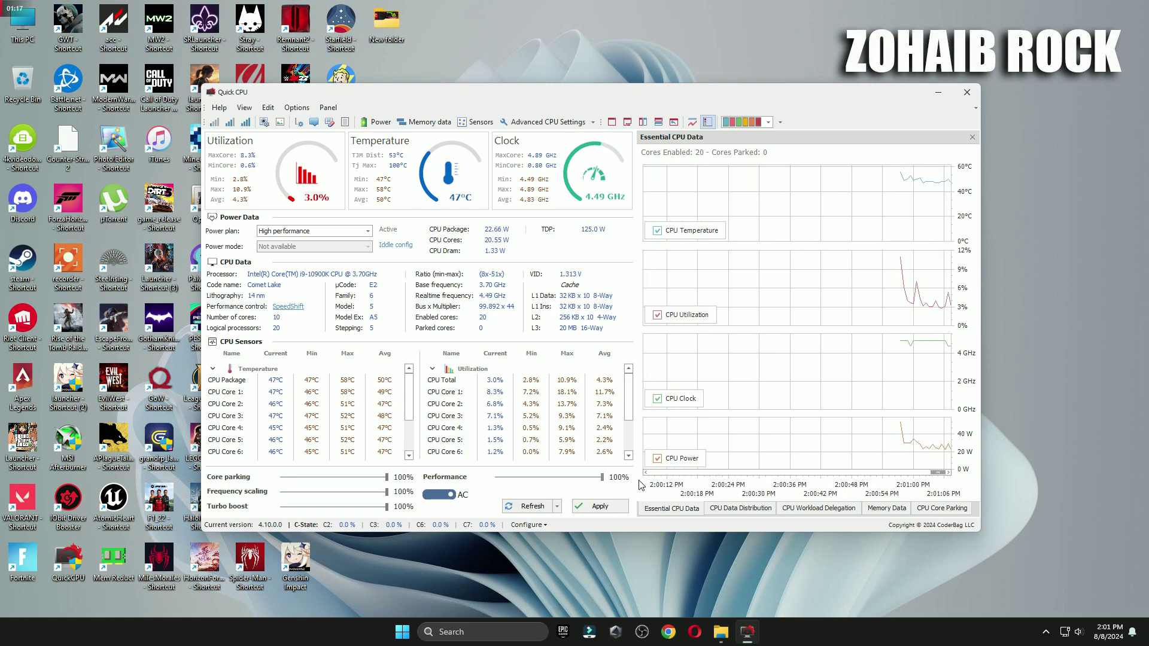
Apply the Quick CPU power and performance settings, and close the program.
{"action": "left_click", "coordinate": [600, 506]}
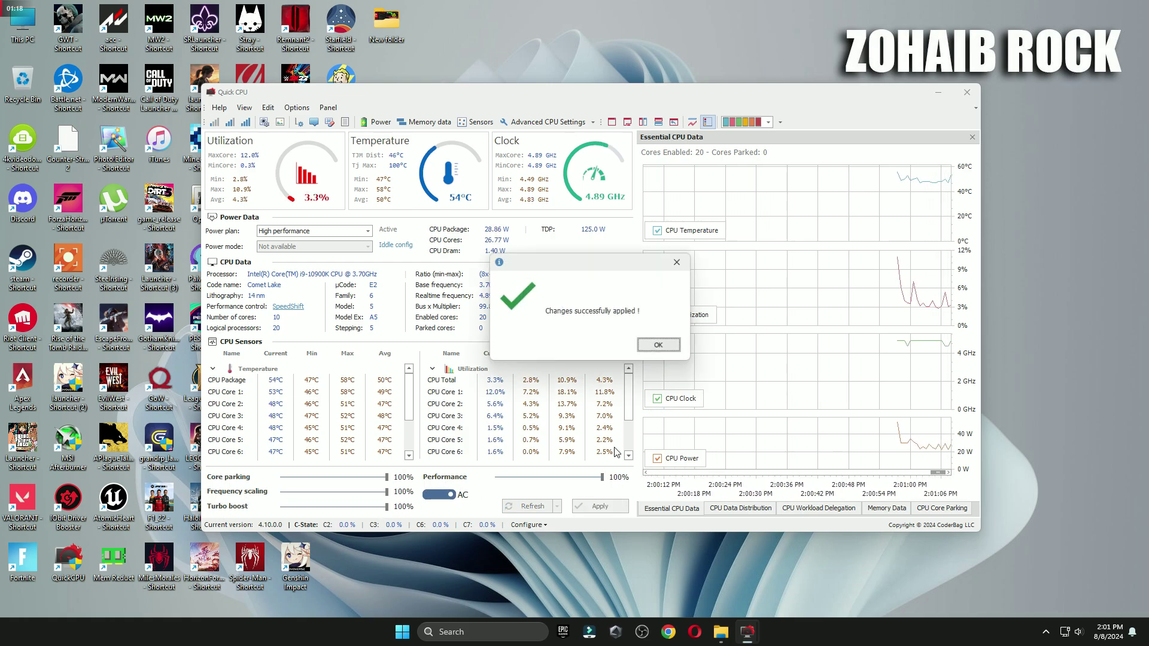
{"action": "left_click", "coordinate": [661, 345]}
{"action": "left_click", "coordinate": [597, 506]}
{"action": "left_click", "coordinate": [662, 345]}
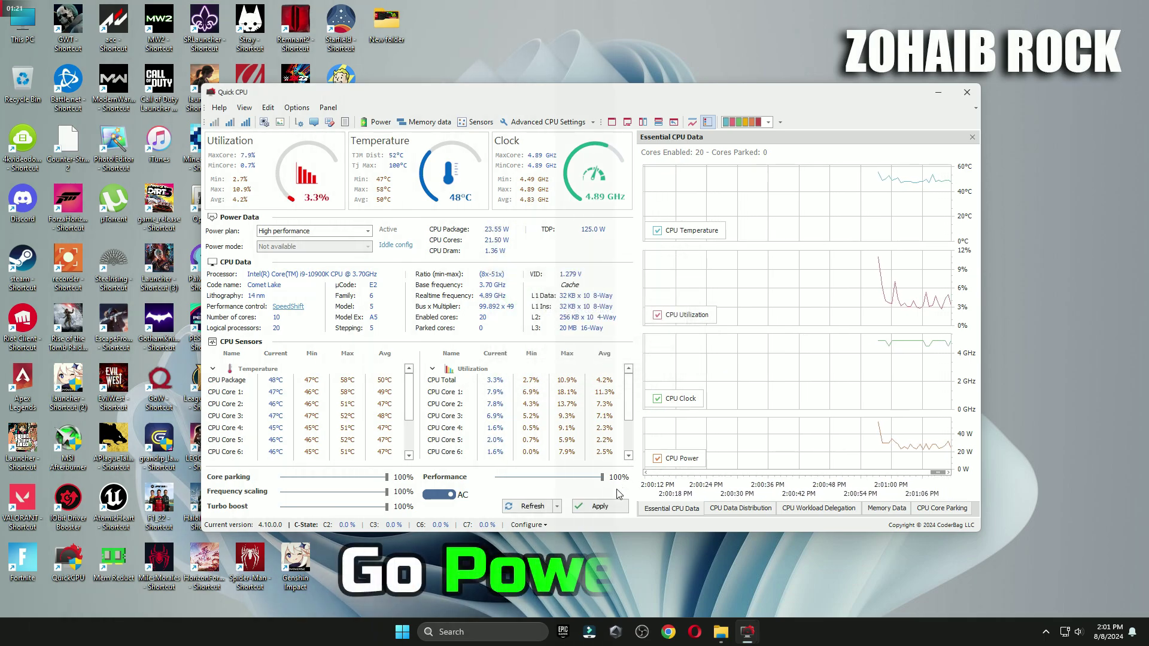
{"action": "left_click", "coordinate": [965, 92]}
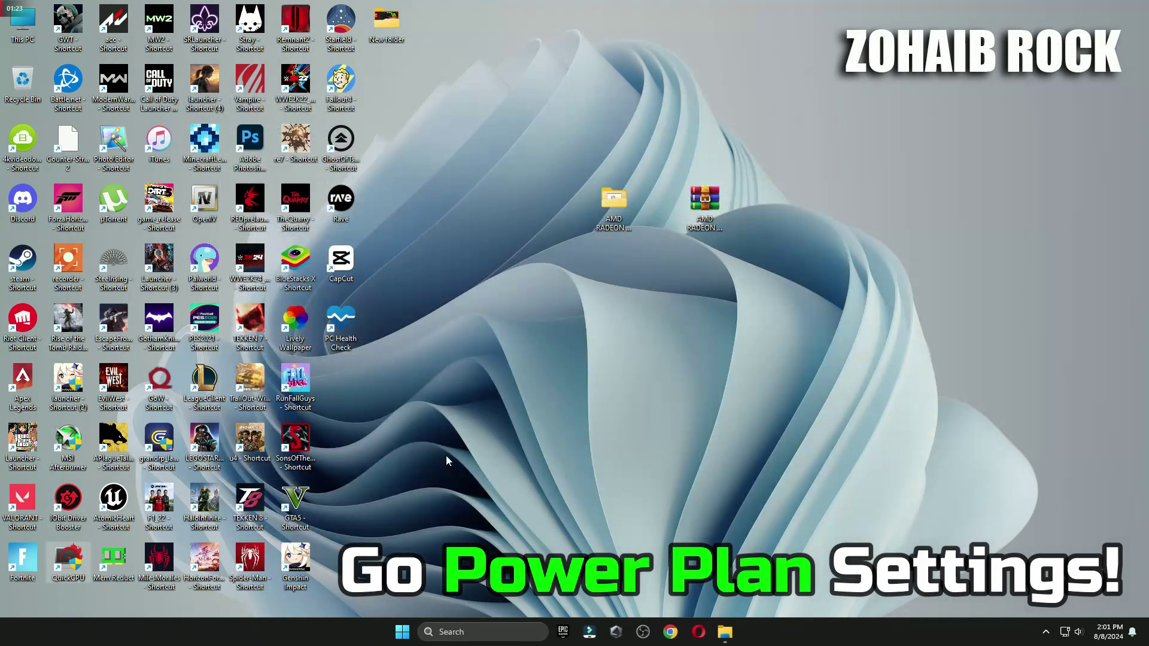
Search Windows for "power", open "Choose a power plan" to check which plan is active, and close Power Options.
{"action": "left_click", "coordinate": [456, 628]}
{"action": "type", "text": "pow"}
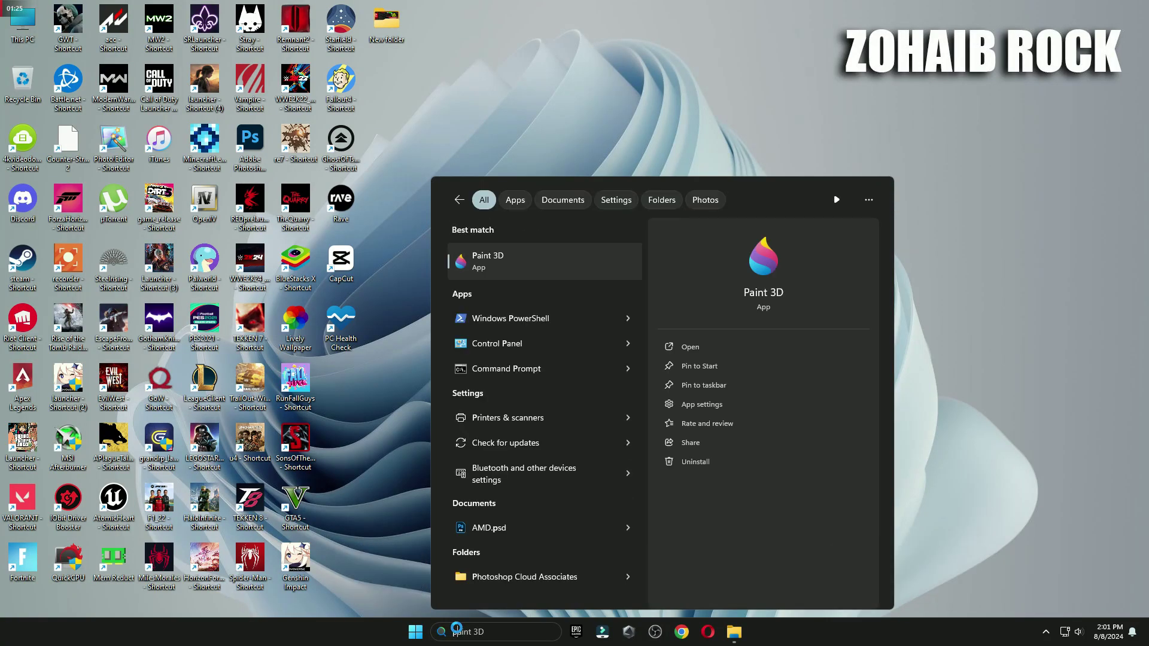
{"action": "type", "text": "er"}
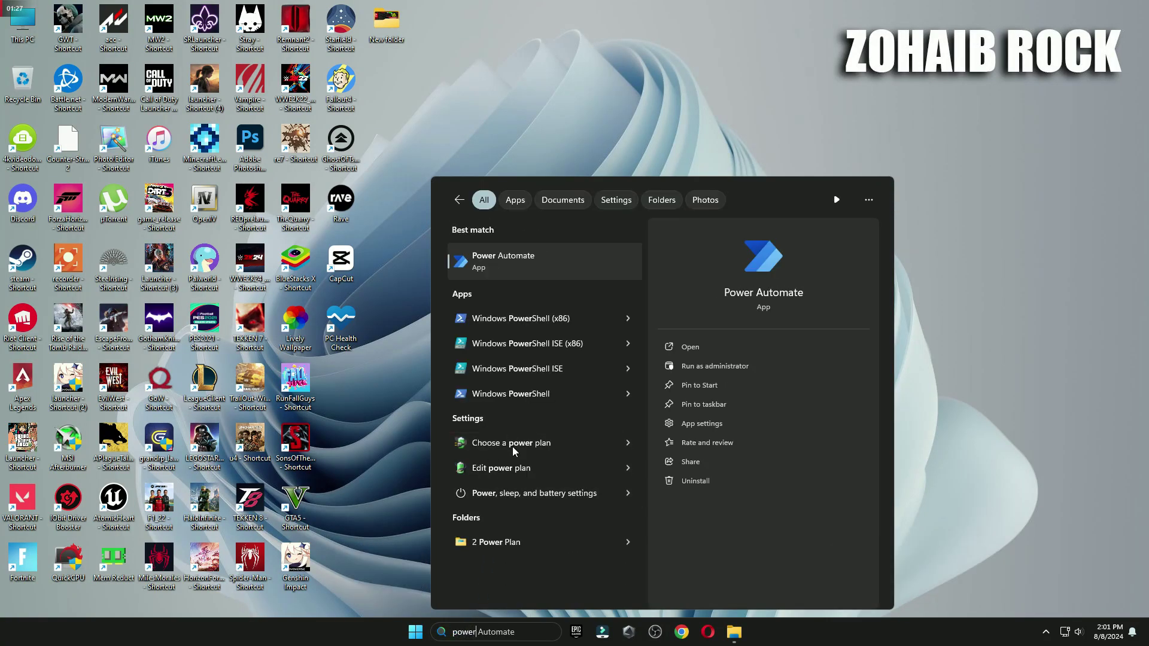
{"action": "left_click", "coordinate": [530, 443]}
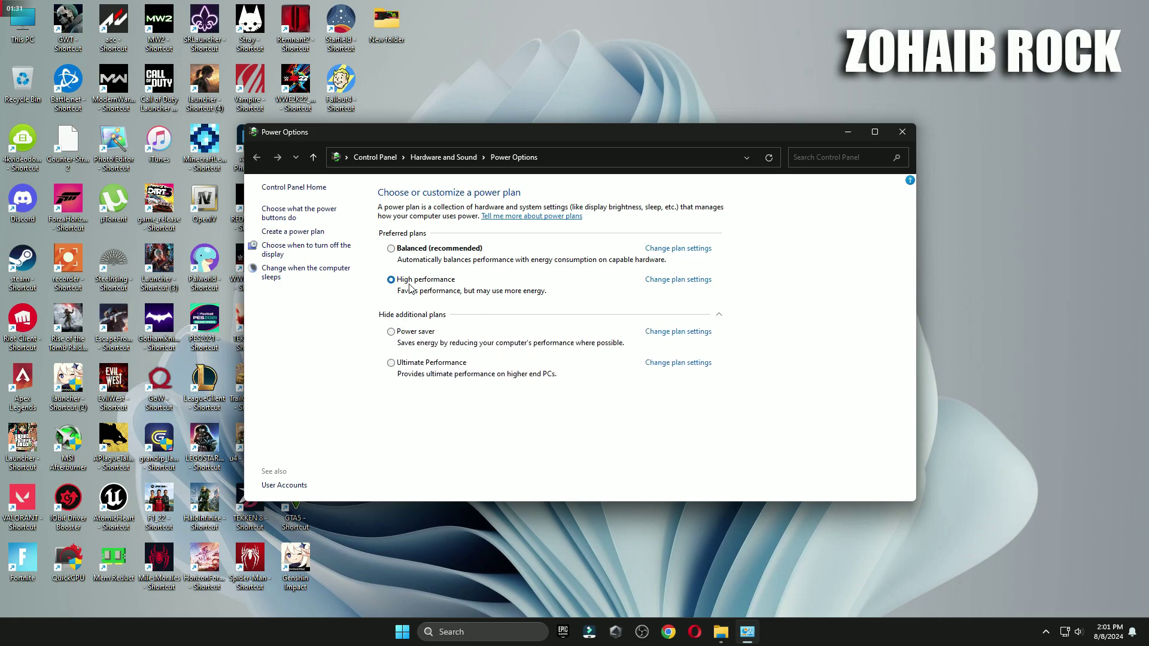
{"action": "left_click", "coordinate": [716, 316]}
{"action": "left_click", "coordinate": [902, 131]}
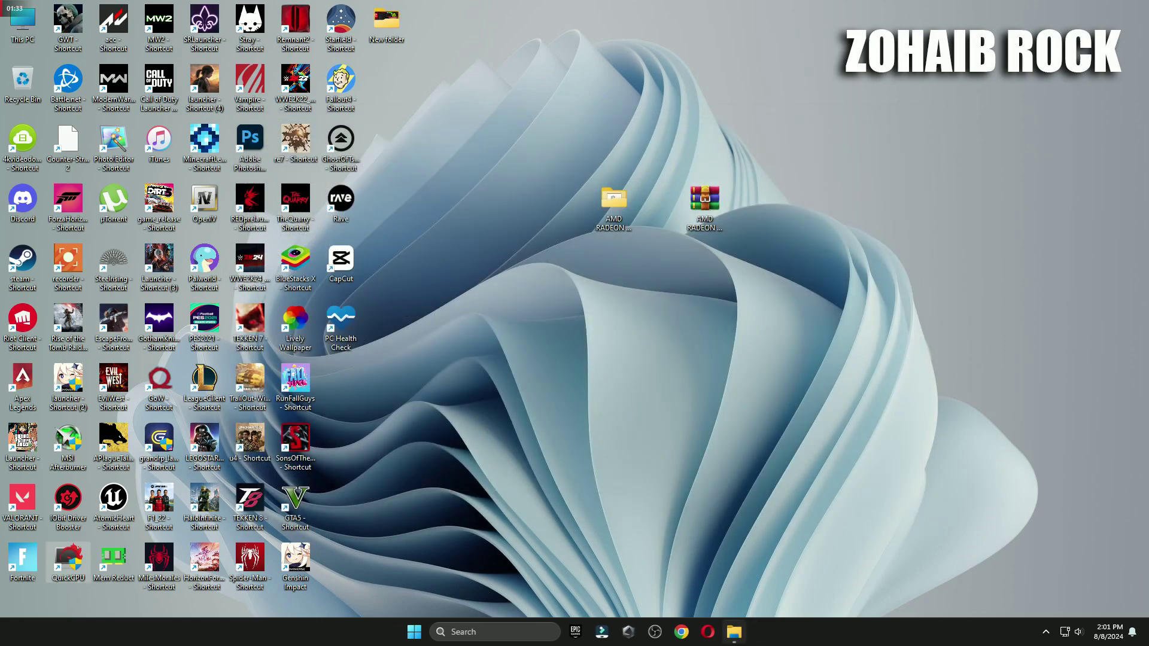
Return to the optimize pack's main folder and open "3 Cleanup".
{"action": "left_click", "coordinate": [720, 632]}
{"action": "left_click", "coordinate": [333, 117]}
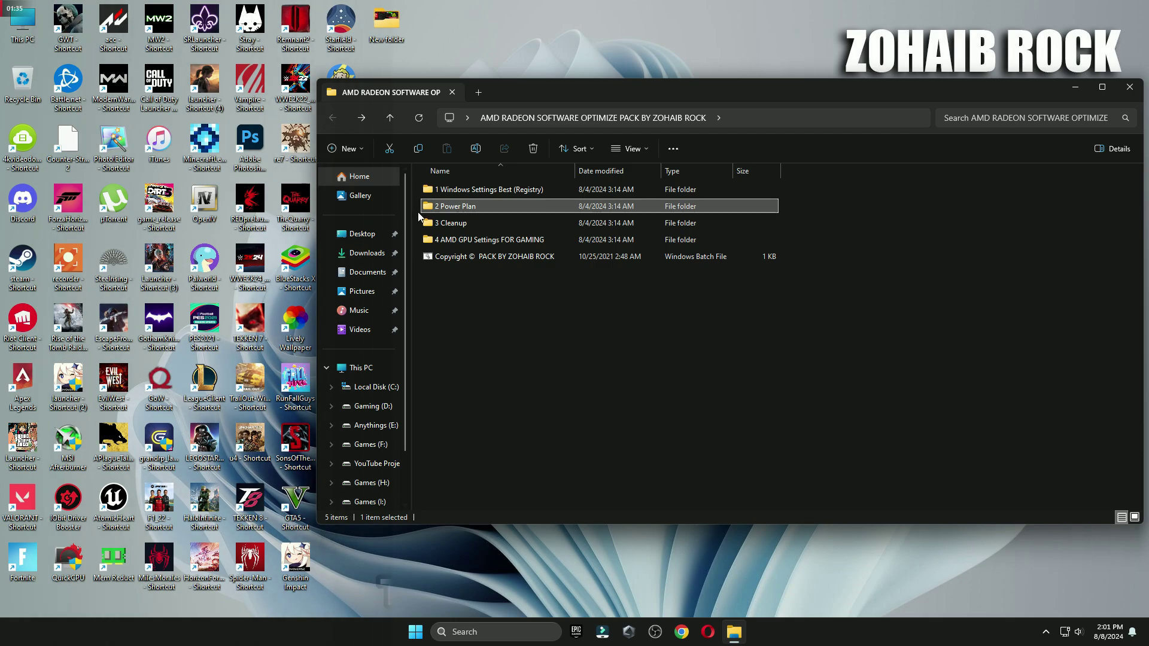
{"action": "double_click", "coordinate": [444, 223]}
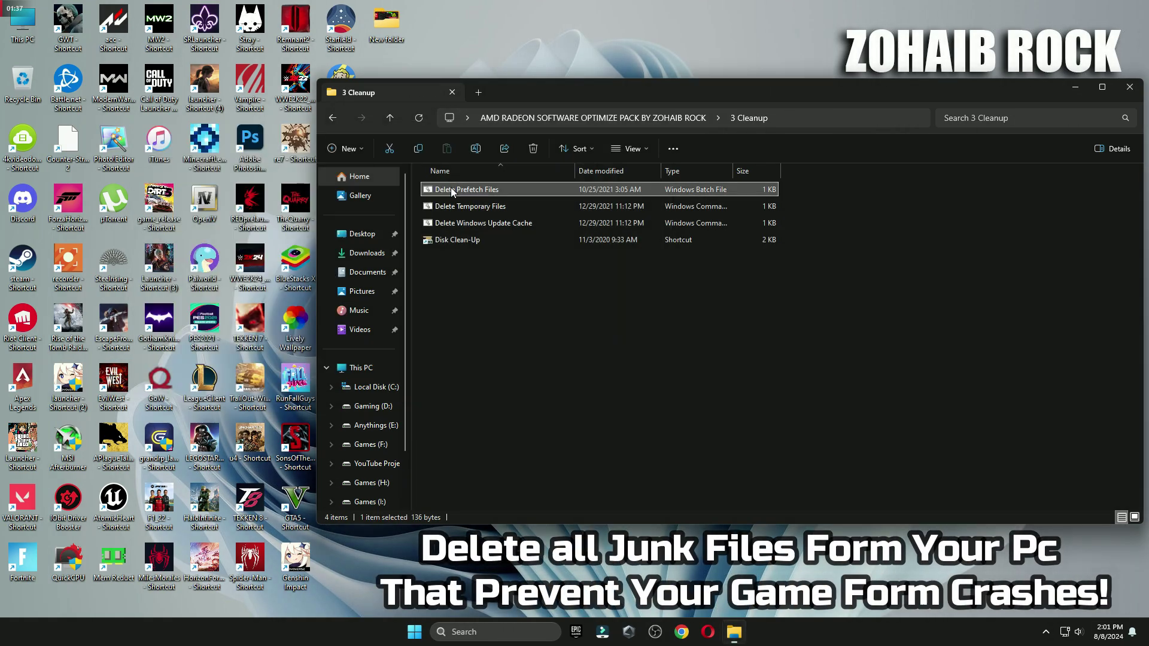
Run the Delete Temporary Files and Delete Windows Update Cache scripts, and dismiss their command windows.
{"action": "double_click", "coordinate": [459, 203]}
{"action": "key", "text": "Return"}
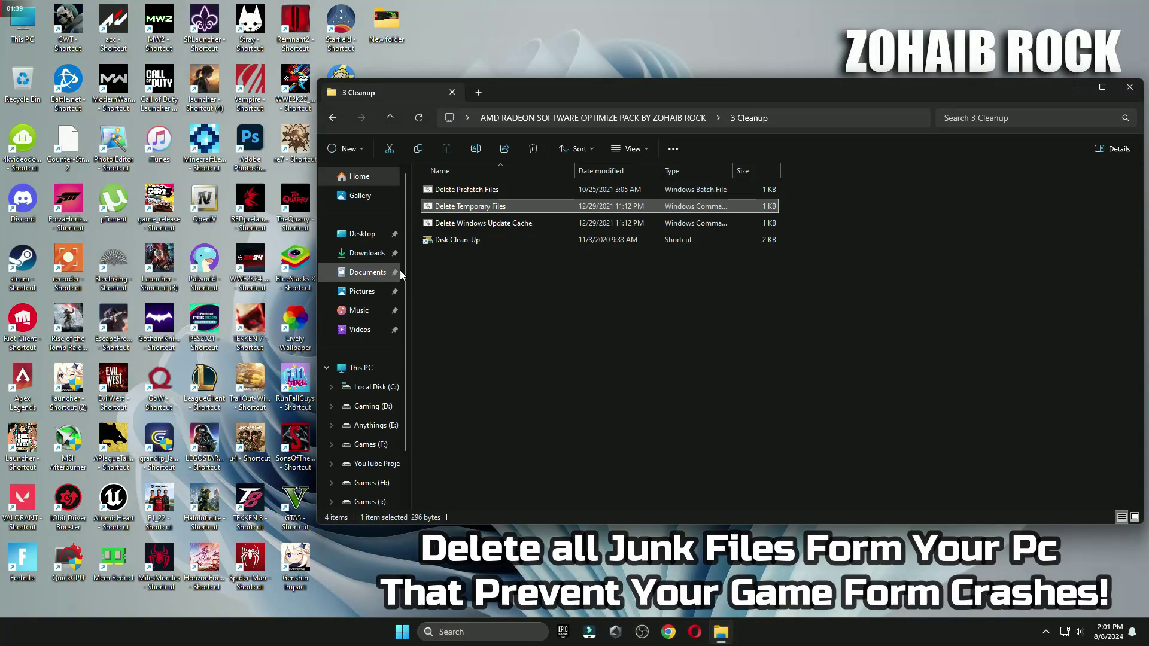
{"action": "double_click", "coordinate": [440, 223]}
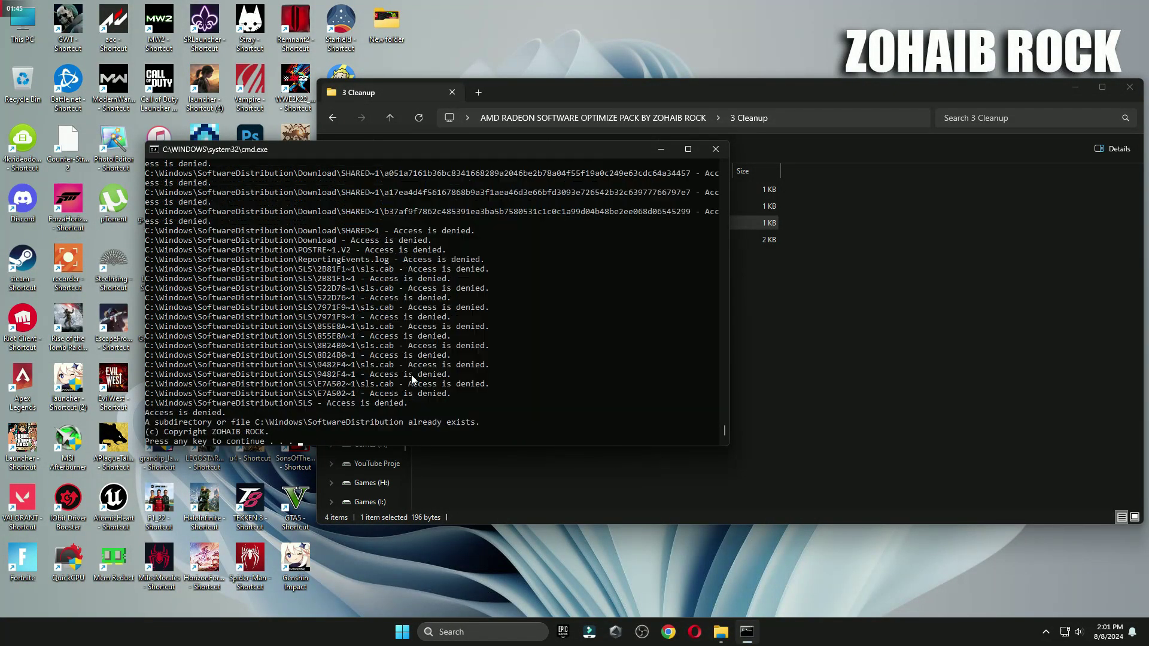
{"action": "key", "text": "Return"}
Launch Disk Clean-Up for drive C:, minimize the folder window, and move the cleanup dialog toward the middle of the desktop.
{"action": "double_click", "coordinate": [454, 239]}
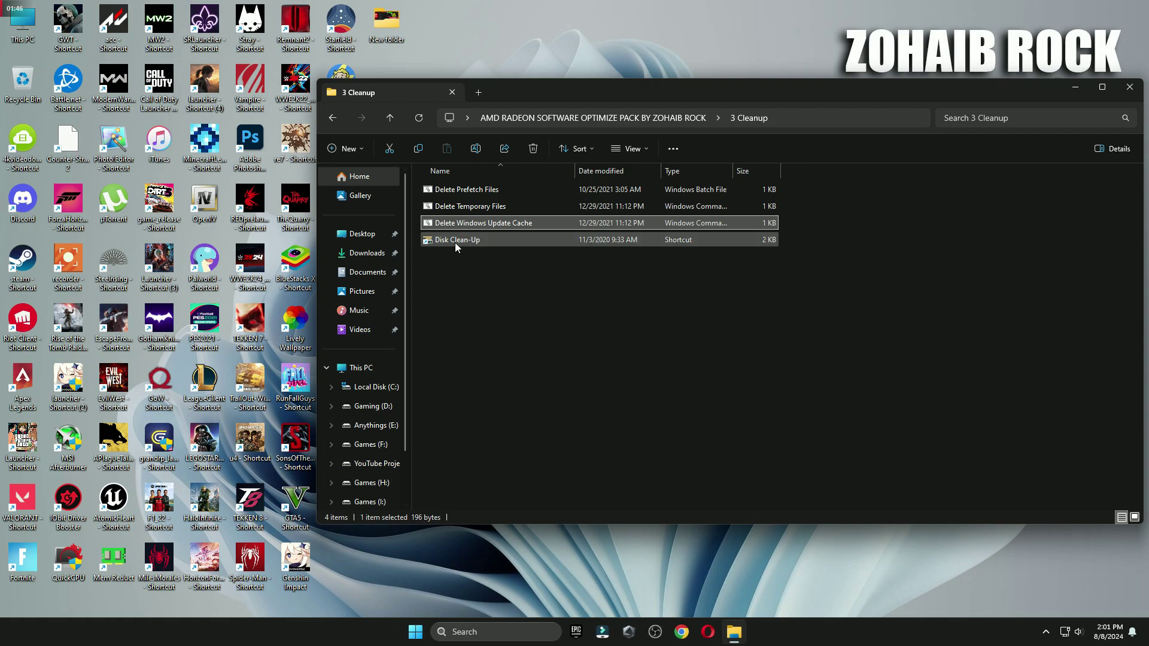
{"action": "left_click", "coordinate": [1075, 87]}
{"action": "left_click", "coordinate": [555, 342]}
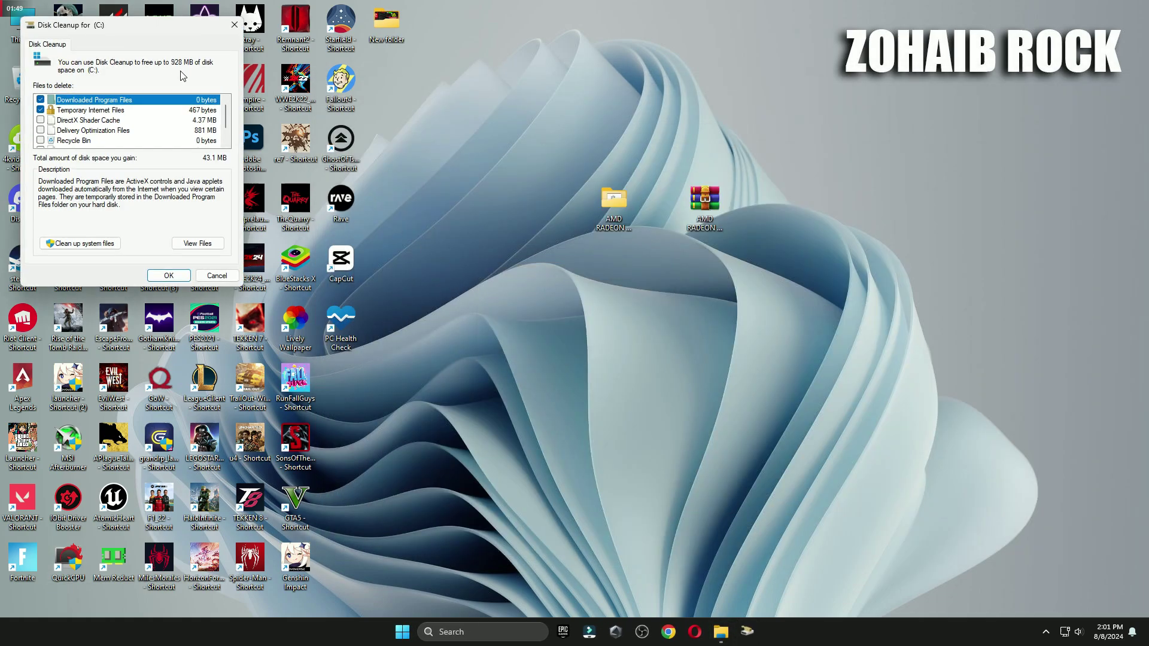
{"action": "left_click_drag", "start_coordinate": [158, 36], "coordinate": [661, 127]}
Include DirectX Shader Cache, Delivery Optimization Files and Recycle Bin in the cleanup, and permanently delete the selected files.
{"action": "left_click", "coordinate": [544, 219]}
{"action": "left_click", "coordinate": [542, 231]}
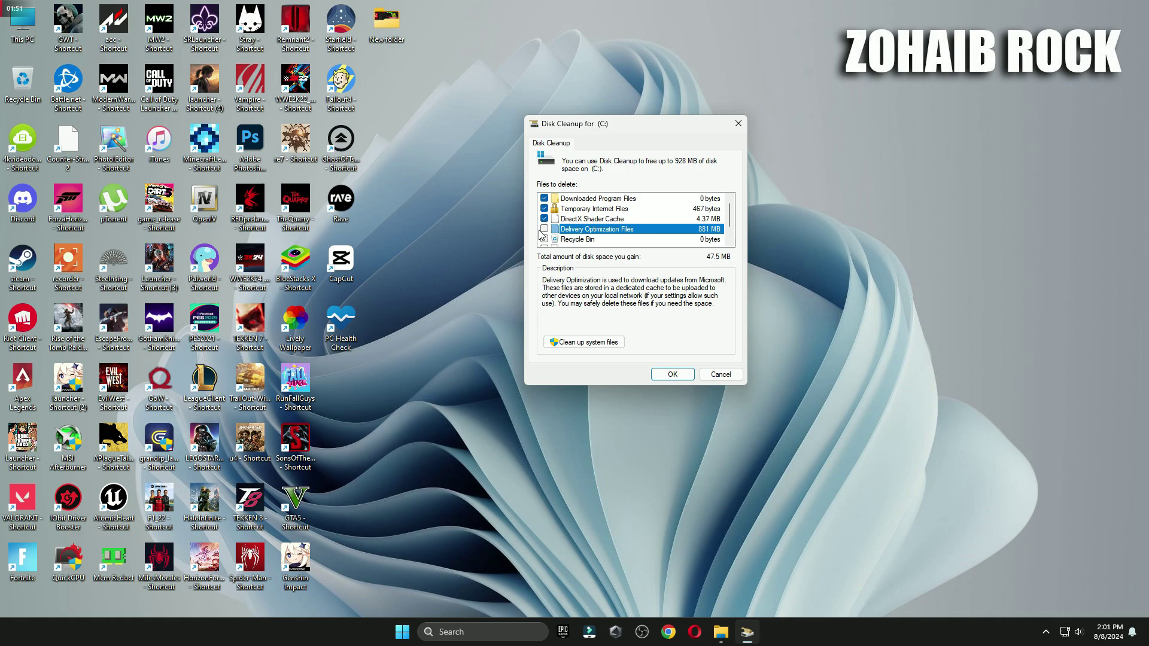
{"action": "left_click", "coordinate": [544, 239]}
{"action": "scroll", "coordinate": [546, 235], "scroll_direction": "down", "scroll_amount": 1}
{"action": "left_click", "coordinate": [673, 374]}
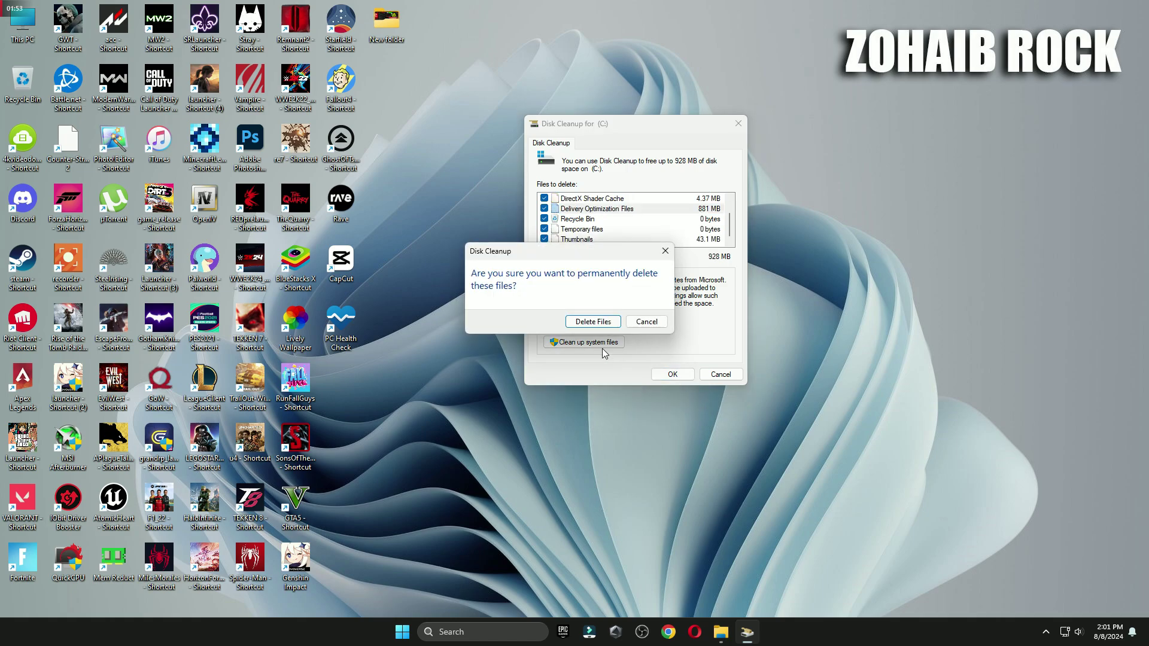
{"action": "left_click", "coordinate": [591, 321]}
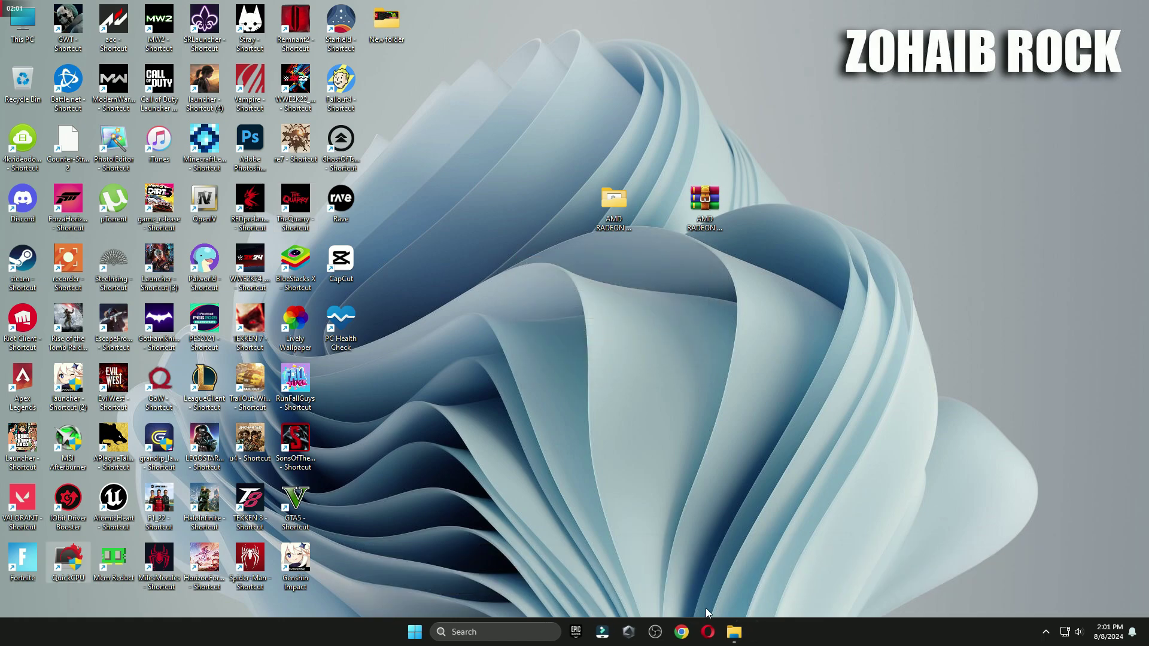
Open "4 AMD GPU Settings FOR GAMING" in the optimize pack and view its AMD advanced and display setting images.
{"action": "left_click", "coordinate": [735, 636]}
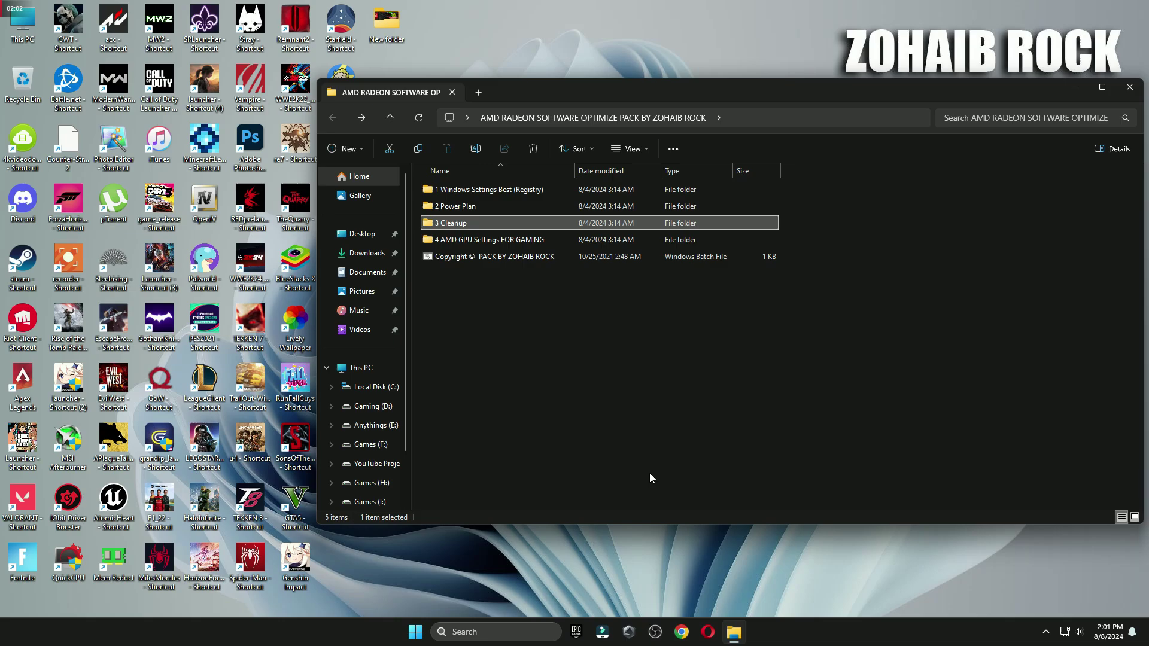
{"action": "double_click", "coordinate": [498, 239]}
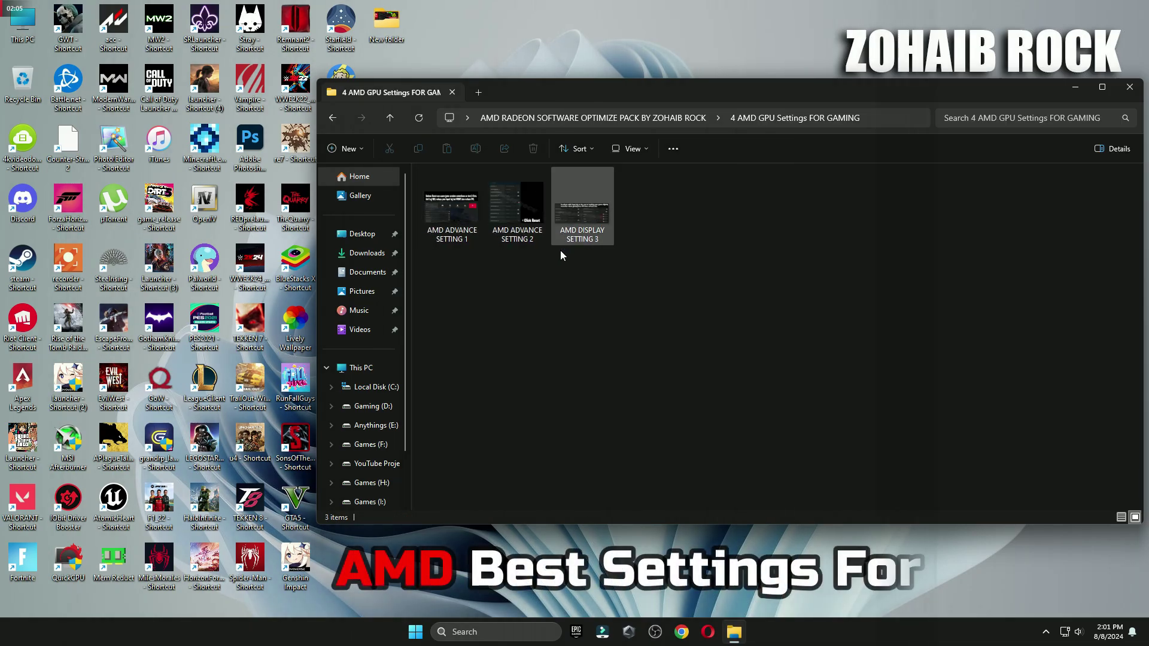
{"action": "double_click", "coordinate": [458, 209]}
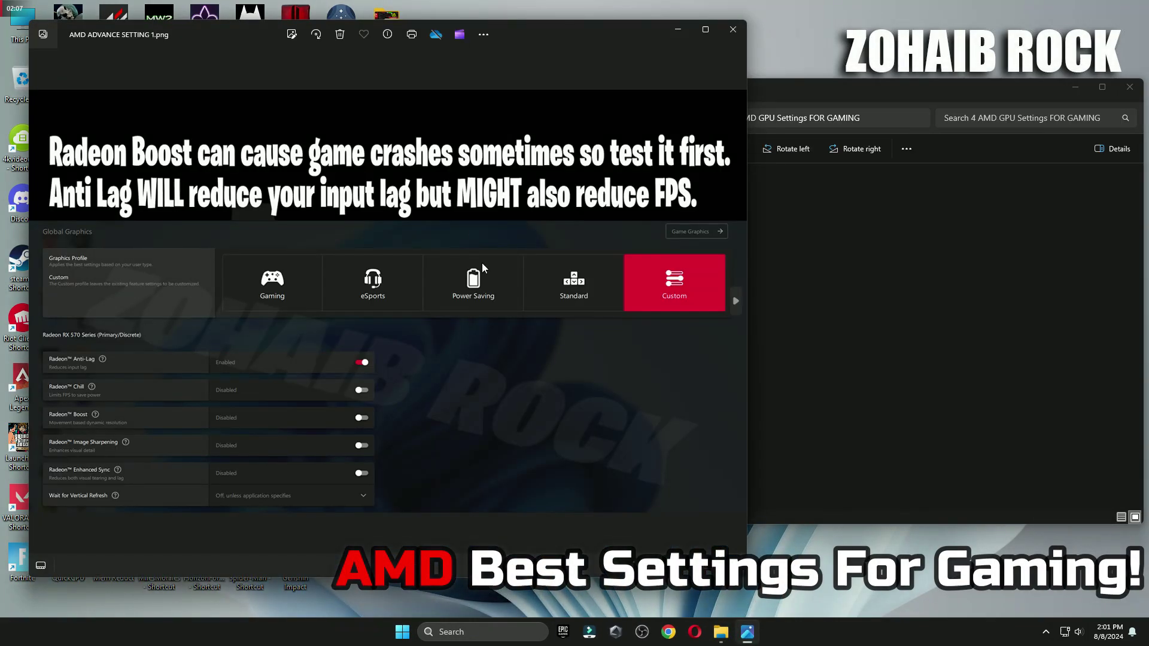
{"action": "key", "text": "Right"}
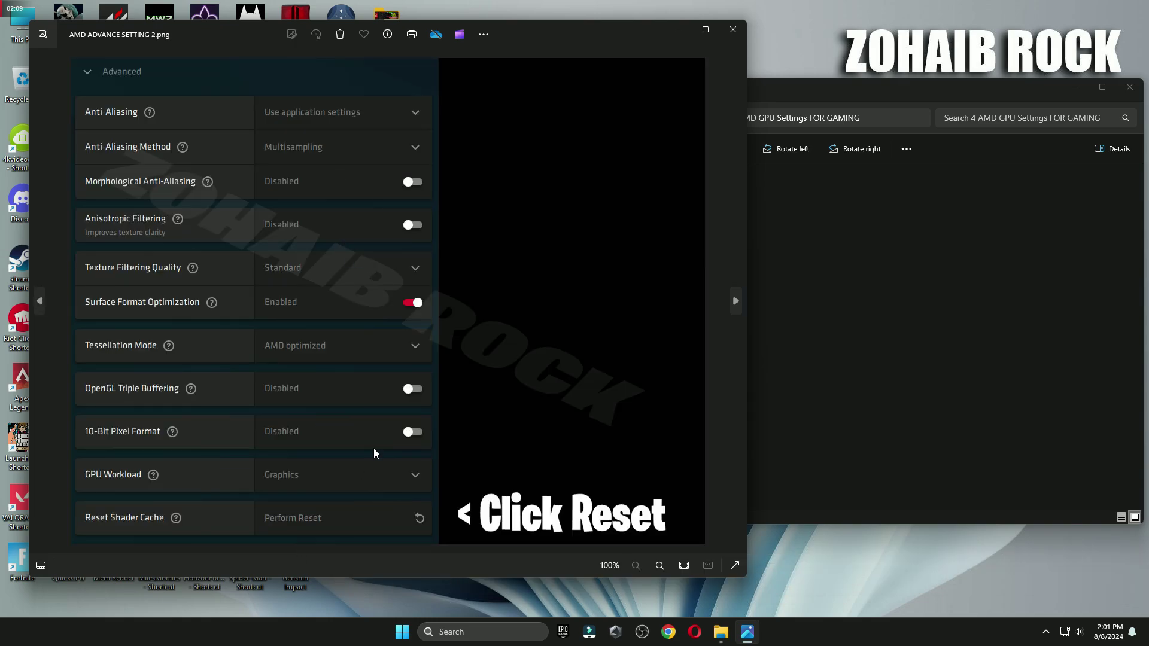
{"action": "key", "text": "Right"}
{"action": "left_click", "coordinate": [732, 30]}
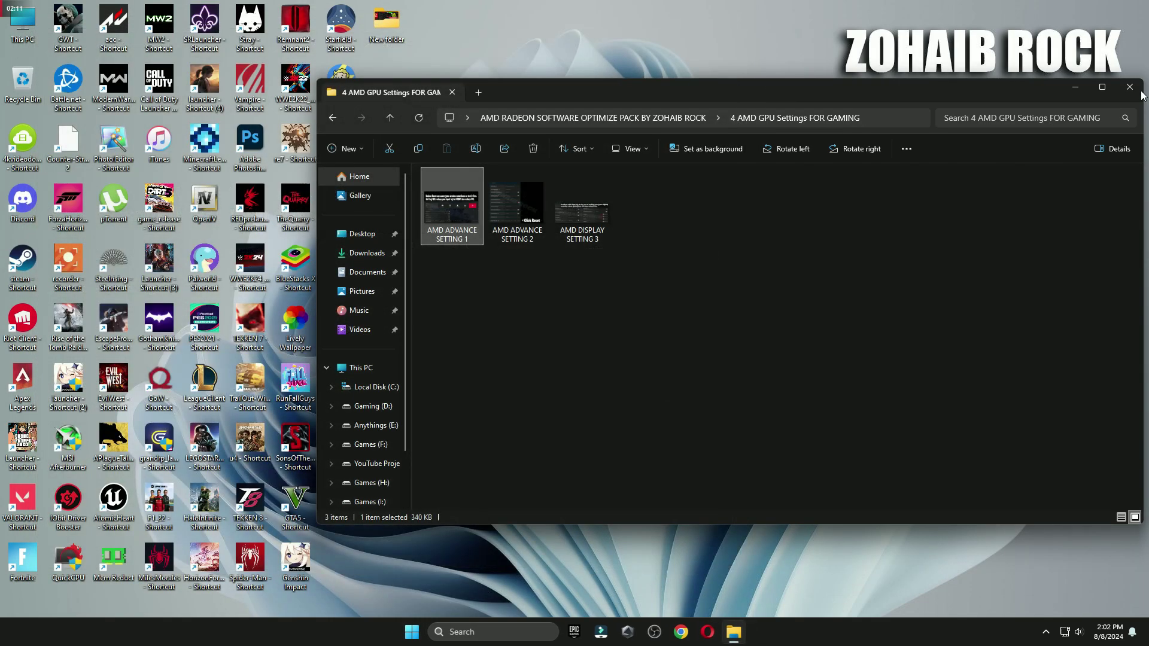
Close the optimize pack folder and open AMD Software: Adrenalin Edition from the desktop.
{"action": "left_click", "coordinate": [1130, 87]}
{"action": "right_click", "coordinate": [491, 146]}
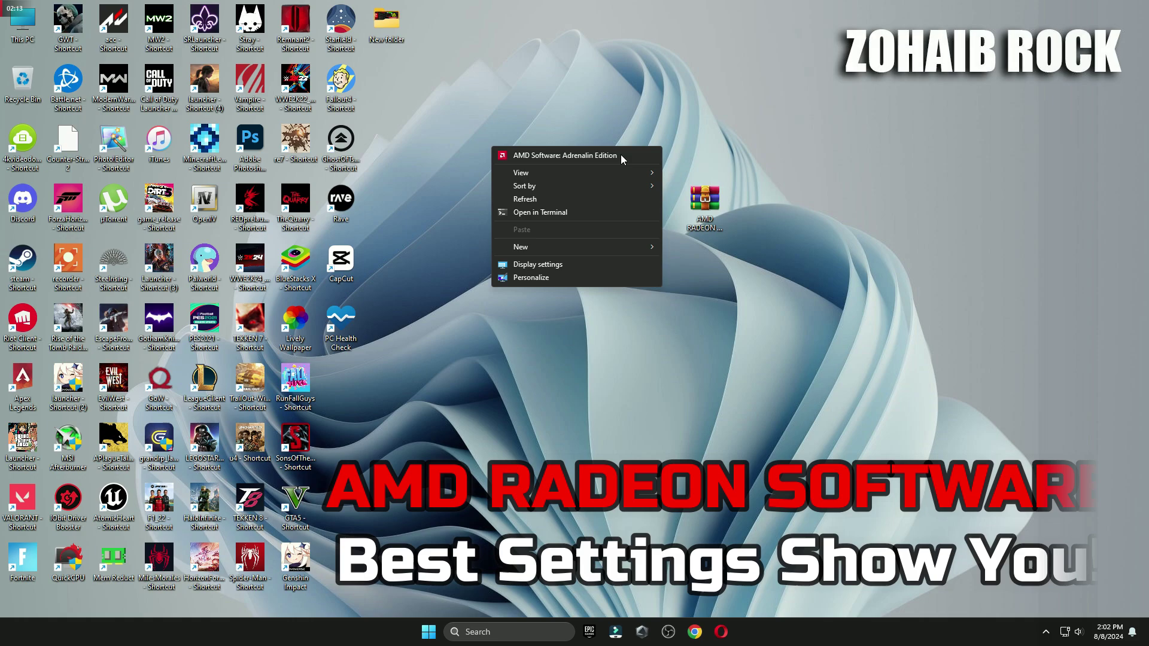
{"action": "left_click", "coordinate": [527, 156]}
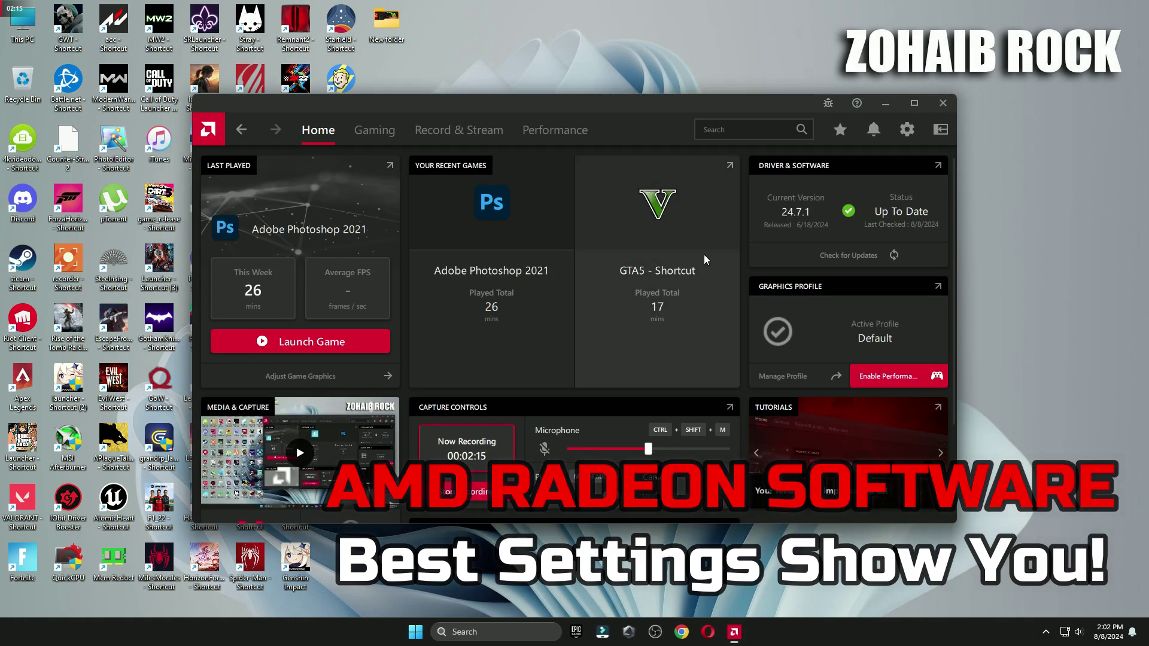
Review the AMD Software settings for System, Audio & Video, Hotkeys, ReLive VR and Preferences.
{"action": "left_click", "coordinate": [907, 129]}
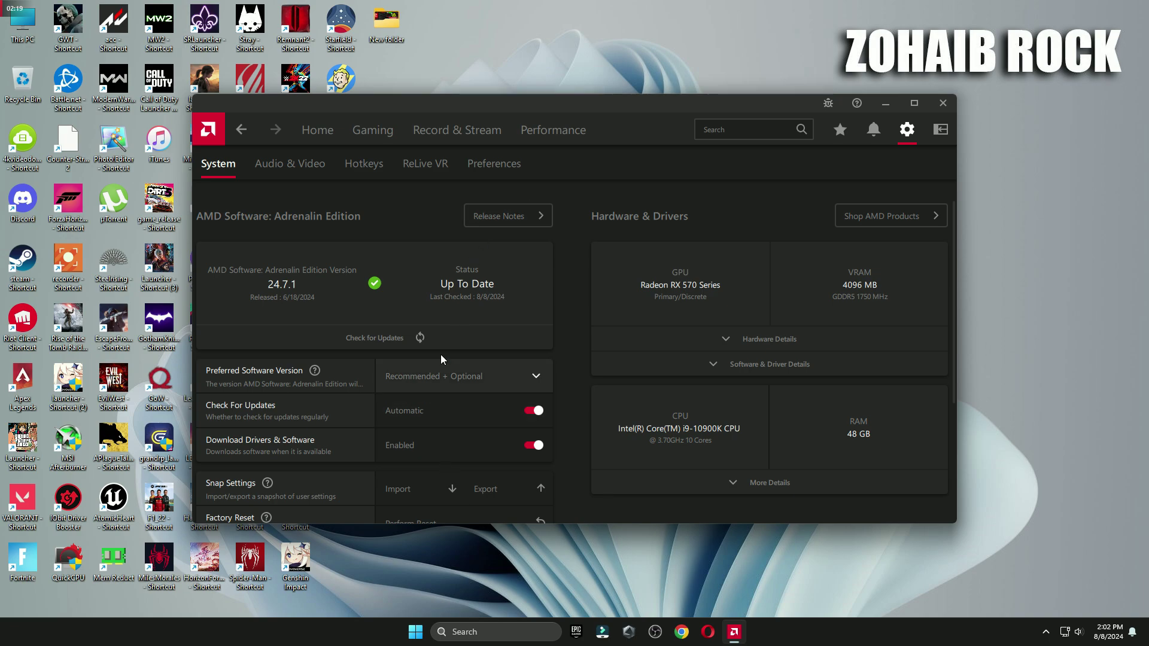
{"action": "left_click", "coordinate": [290, 165]}
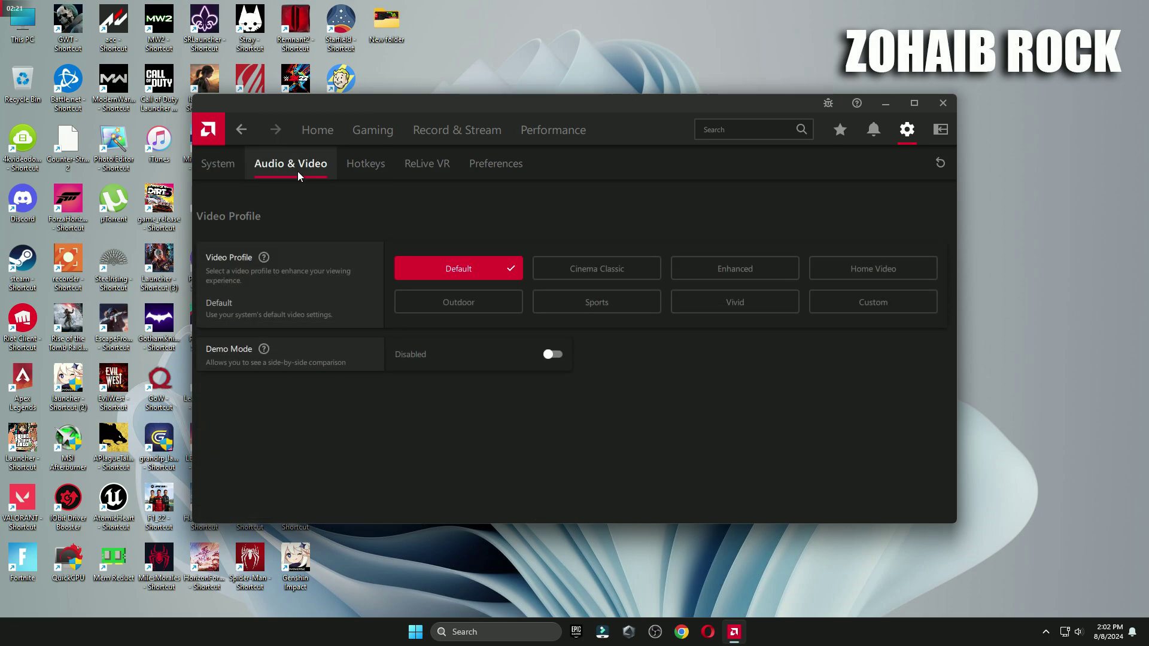
{"action": "left_click", "coordinate": [365, 165]}
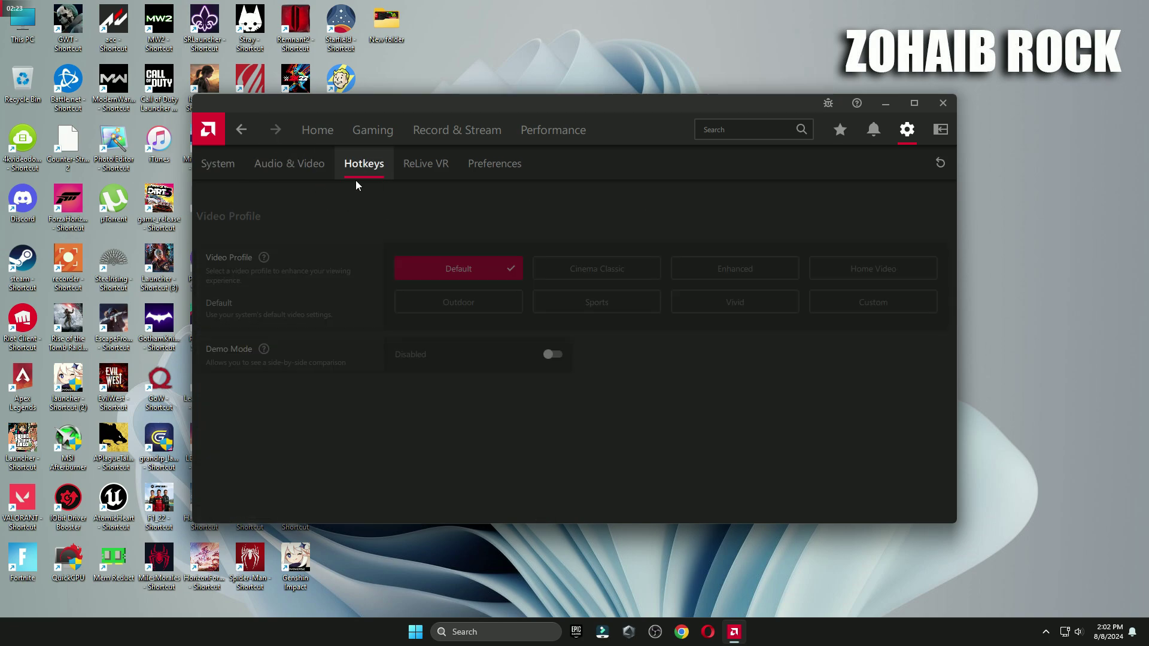
{"action": "scroll", "coordinate": [415, 356], "scroll_direction": "down", "scroll_amount": 1}
{"action": "scroll", "coordinate": [415, 359], "scroll_direction": "down", "scroll_amount": 10}
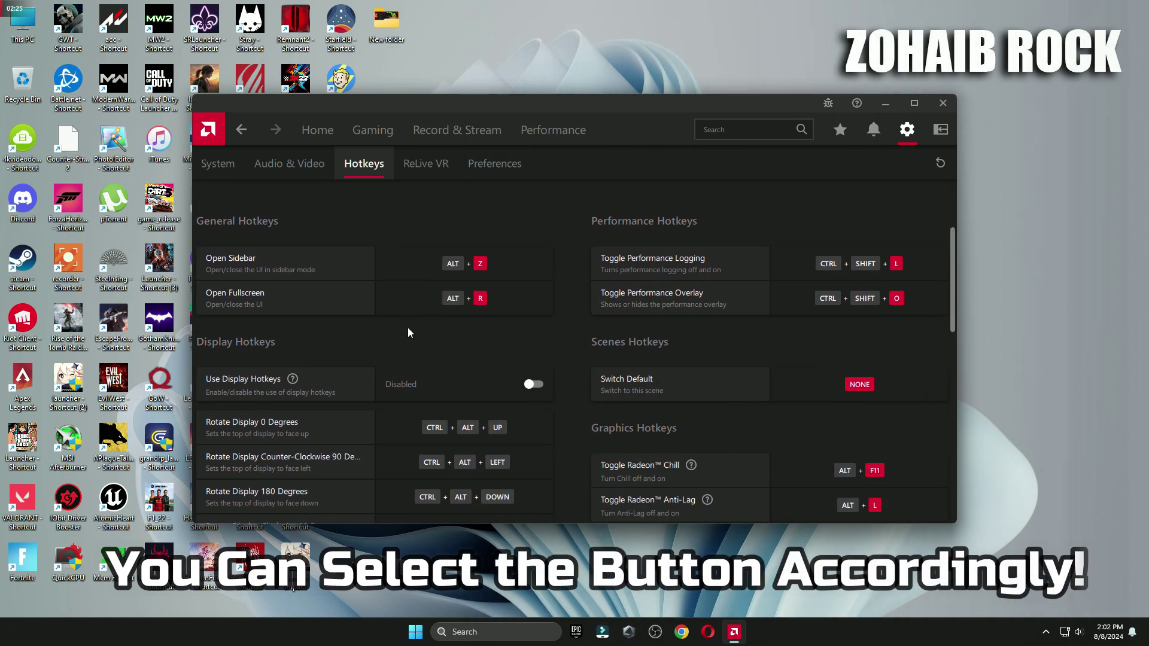
{"action": "scroll", "coordinate": [413, 481], "scroll_direction": "down", "scroll_amount": 10}
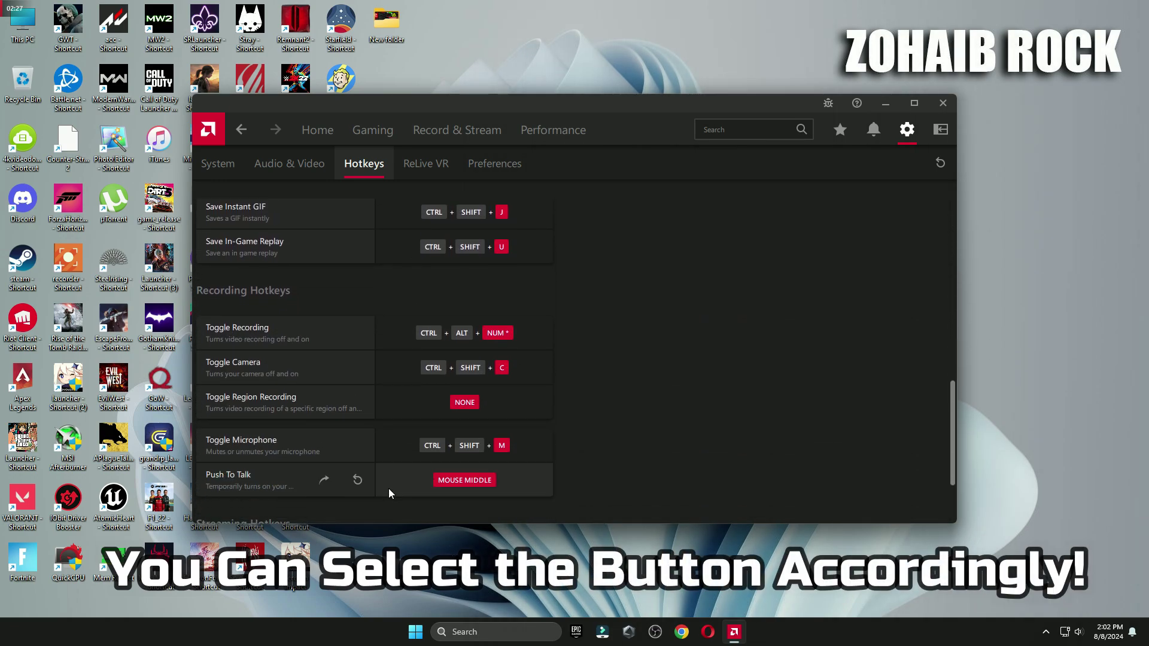
{"action": "scroll", "coordinate": [628, 354], "scroll_direction": "up", "scroll_amount": 20}
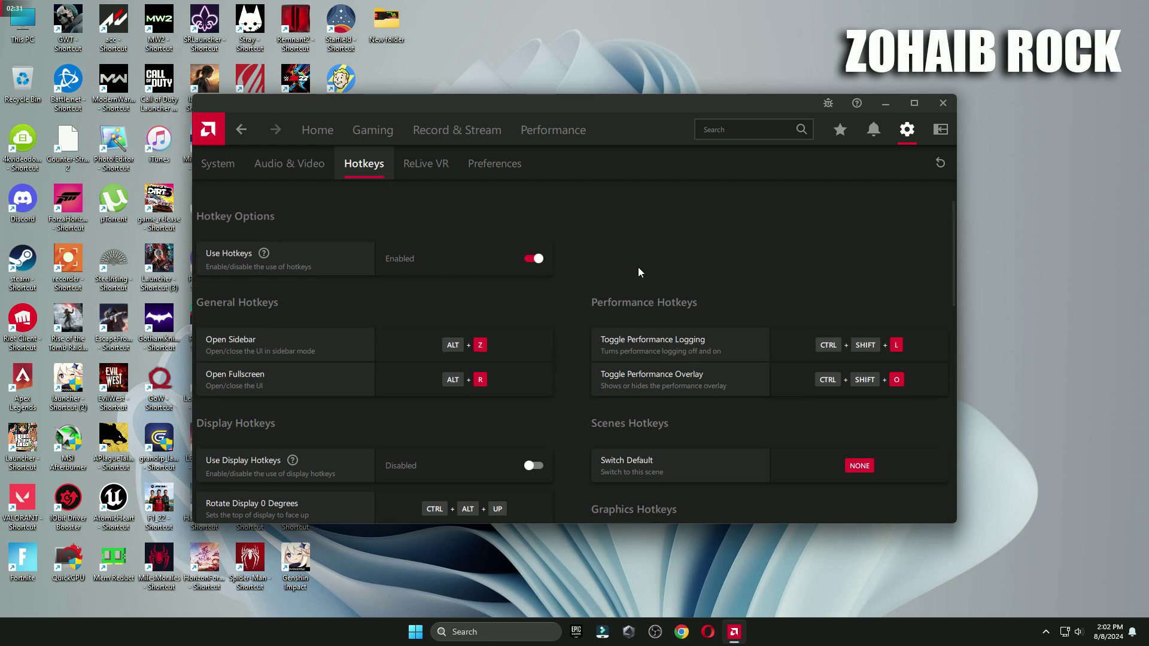
{"action": "left_click", "coordinate": [440, 169]}
{"action": "left_click", "coordinate": [488, 167]}
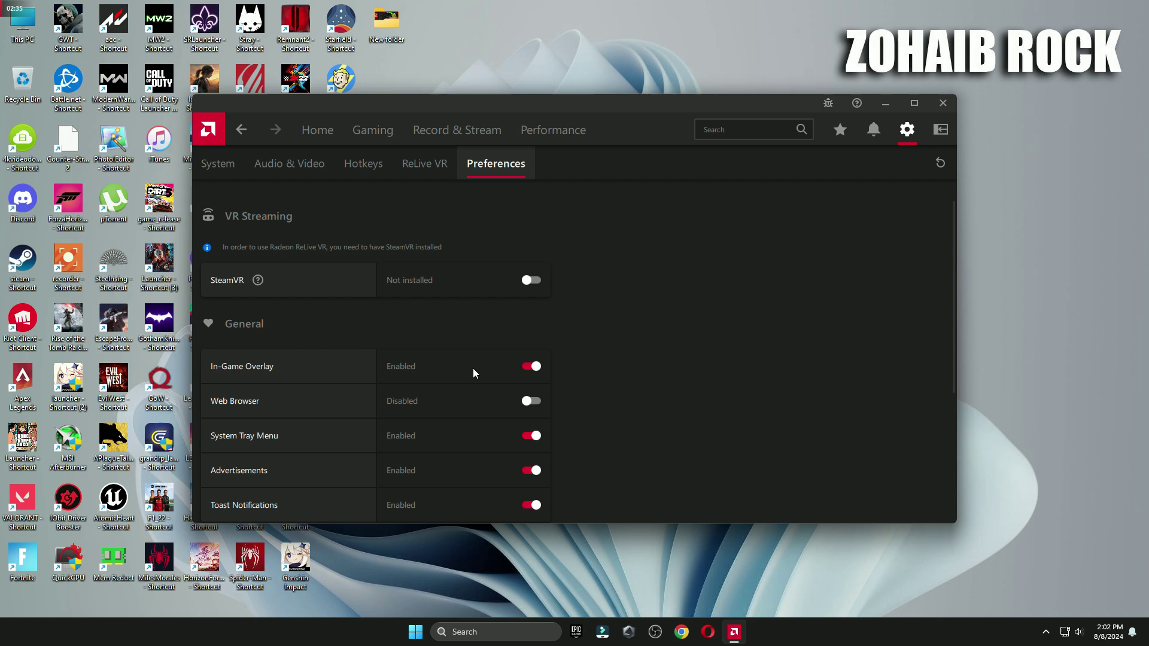
{"action": "scroll", "coordinate": [505, 239], "scroll_direction": "down", "scroll_amount": 5}
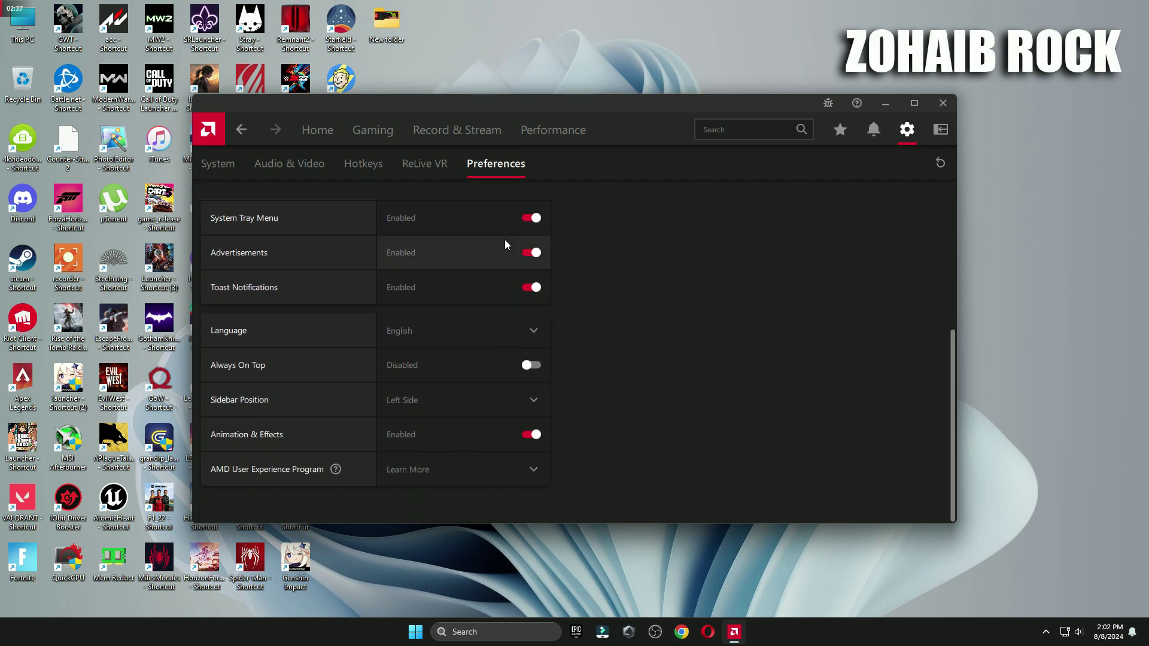
{"action": "scroll", "coordinate": [556, 359], "scroll_direction": "up", "scroll_amount": 5}
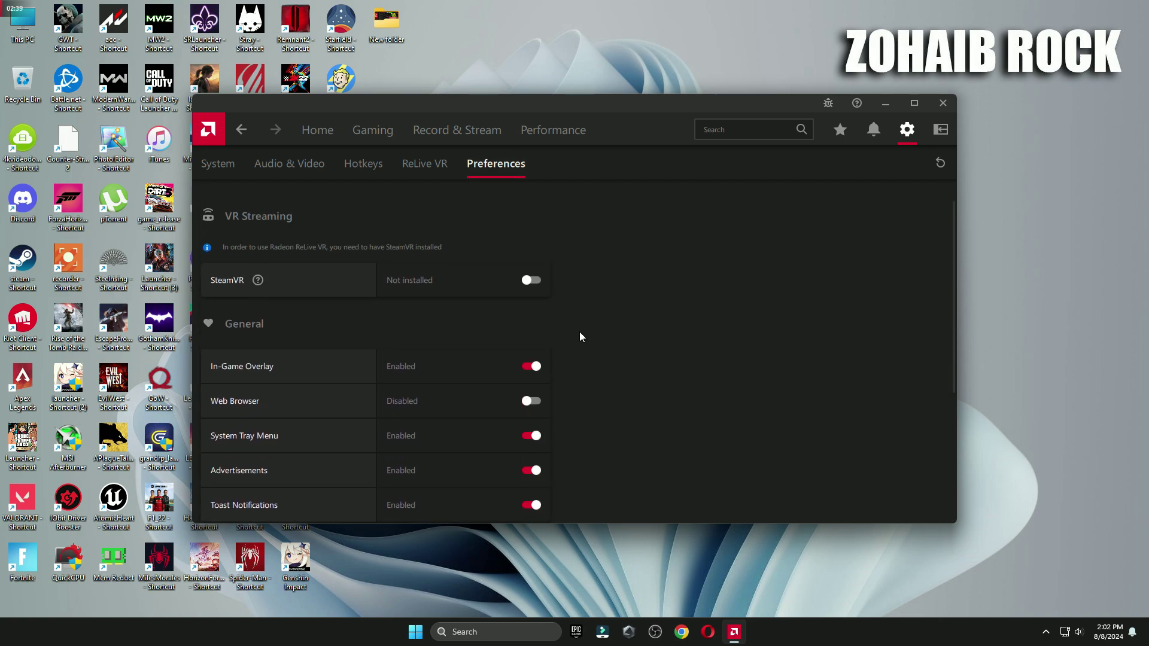
In the gaming graphics settings, set Wait for Vertical Refresh to "Always off (Not Recommended)".
{"action": "left_click", "coordinate": [382, 130]}
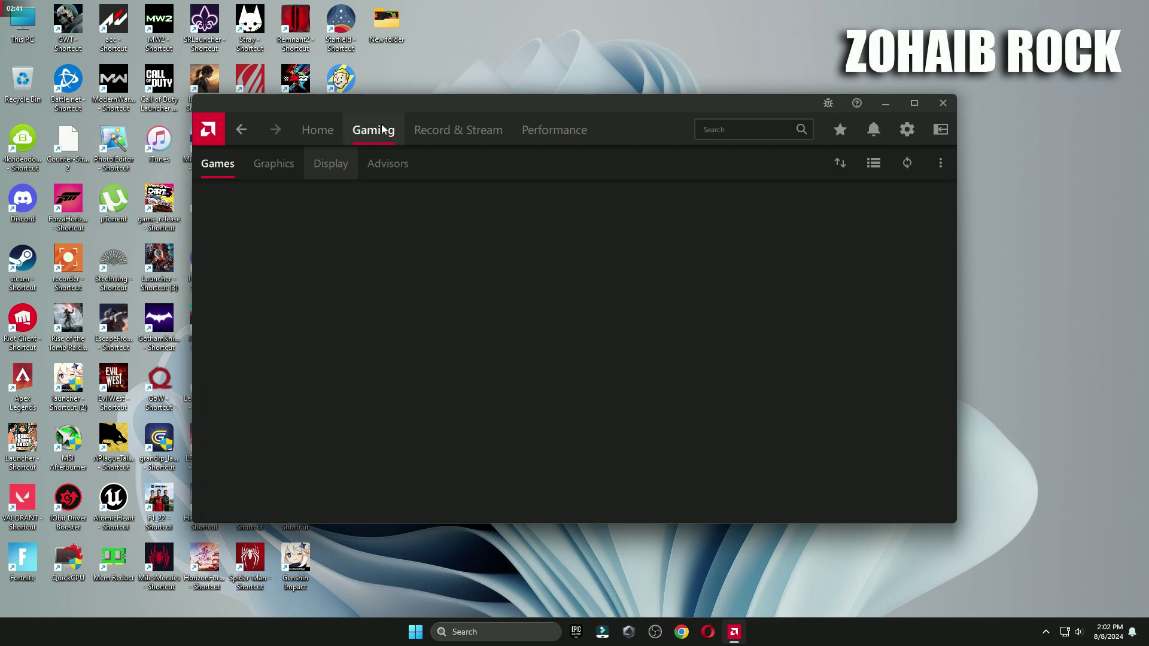
{"action": "left_click", "coordinate": [272, 161]}
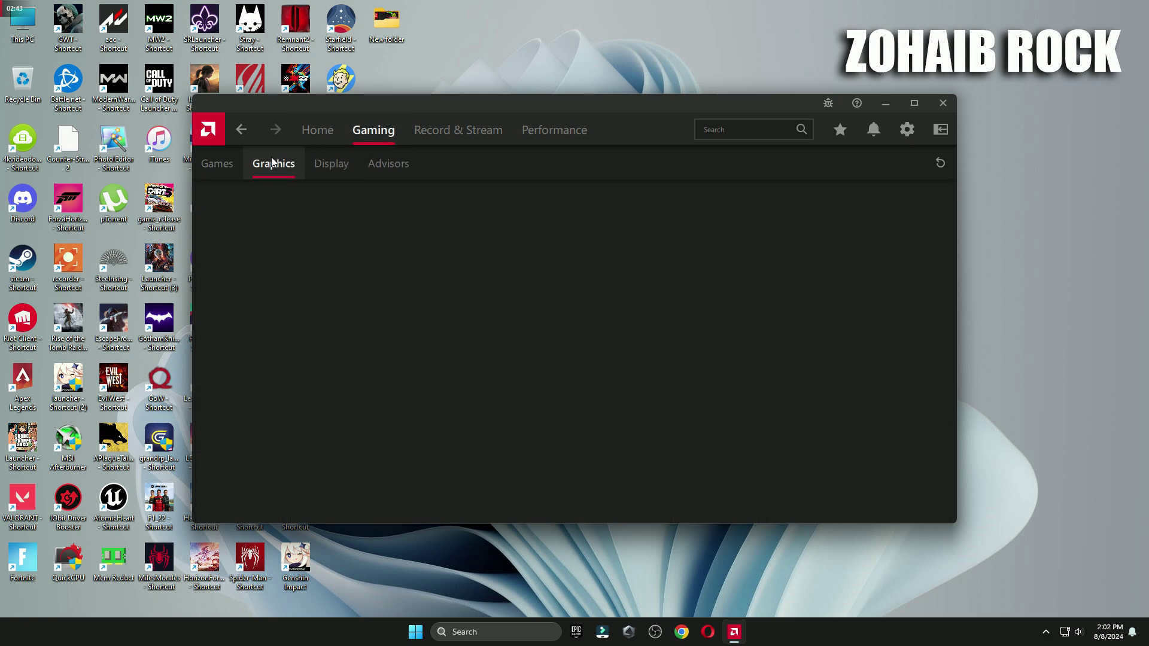
{"action": "scroll", "coordinate": [383, 311], "scroll_direction": "down", "scroll_amount": 4}
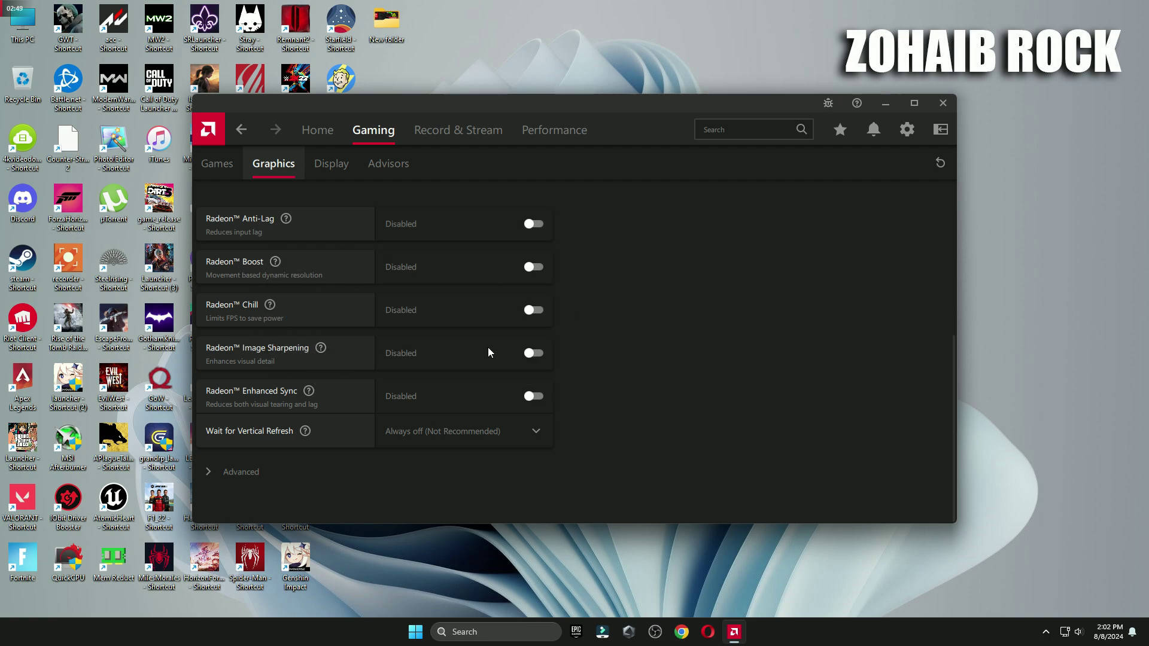
{"action": "left_click", "coordinate": [456, 424]}
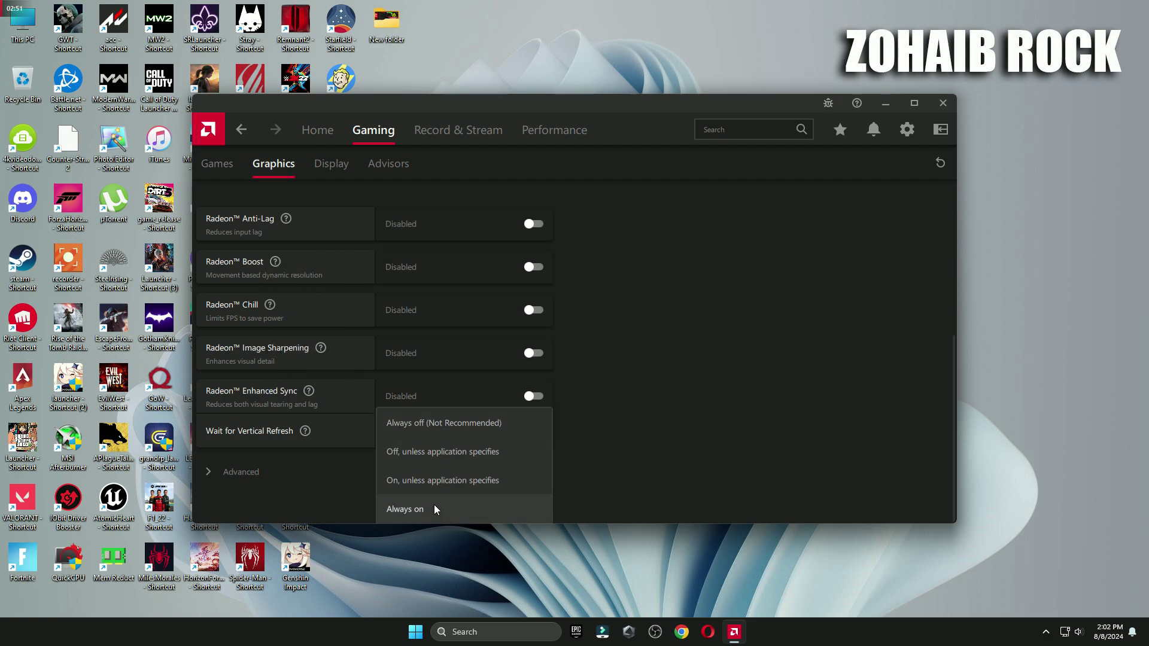
{"action": "left_click", "coordinate": [435, 419]}
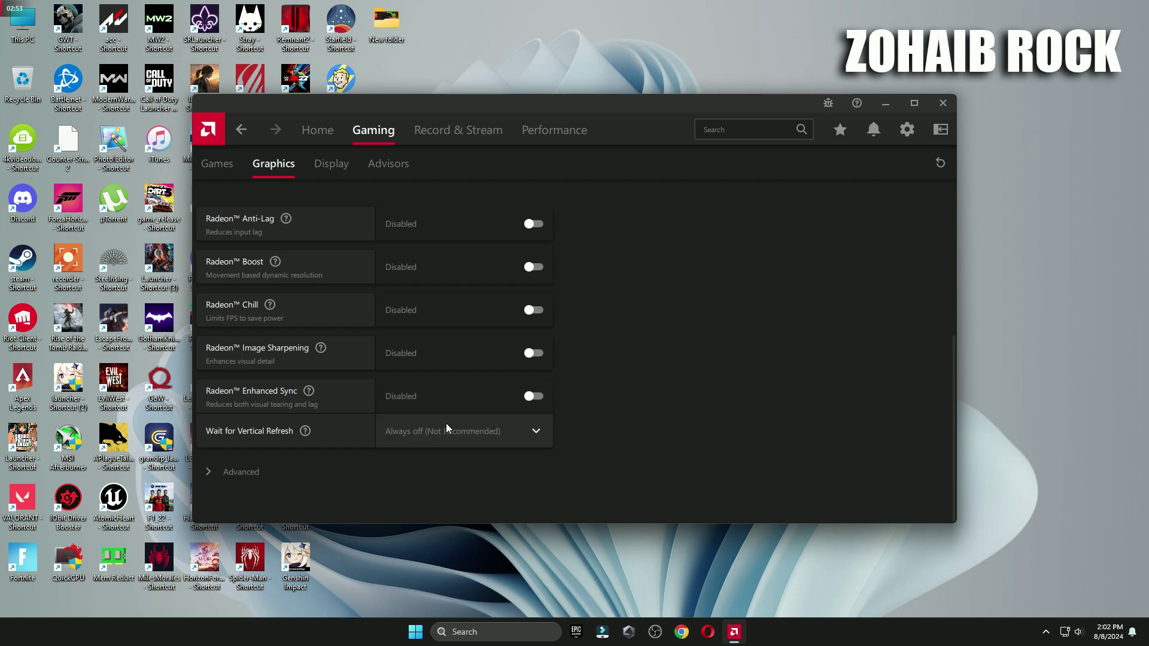
Expand the advanced graphics settings, set Texture Filtering Quality to Performance, and check the remaining advanced options.
{"action": "left_click", "coordinate": [224, 474]}
{"action": "scroll", "coordinate": [511, 389], "scroll_direction": "down", "scroll_amount": 5}
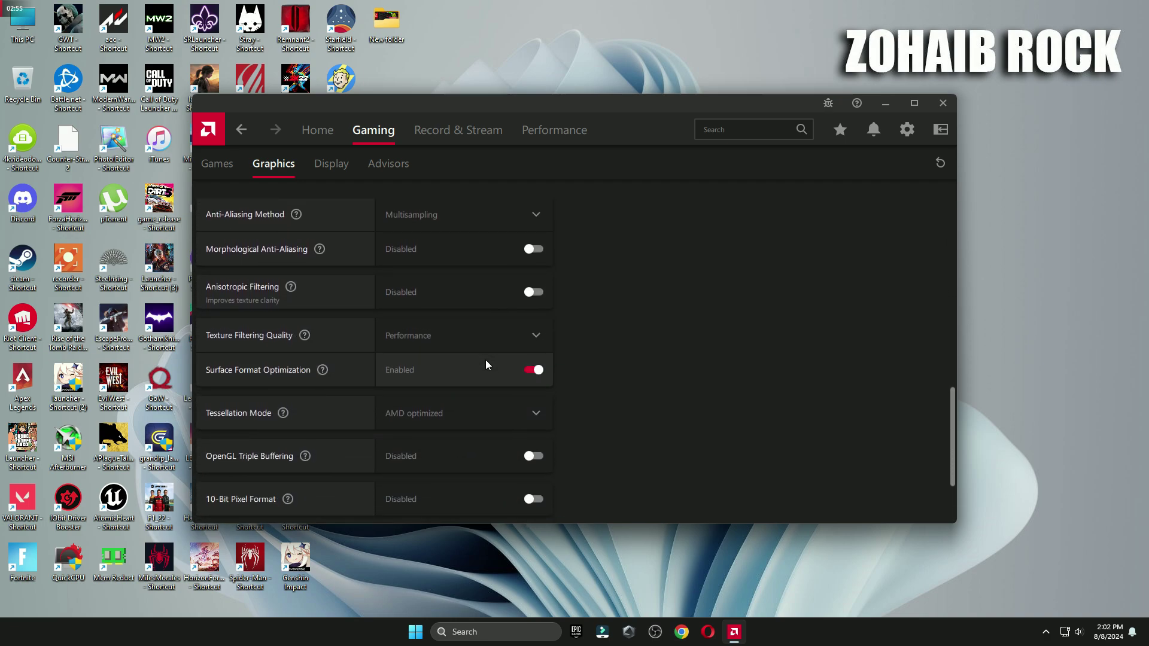
{"action": "scroll", "coordinate": [486, 361], "scroll_direction": "up", "scroll_amount": 1}
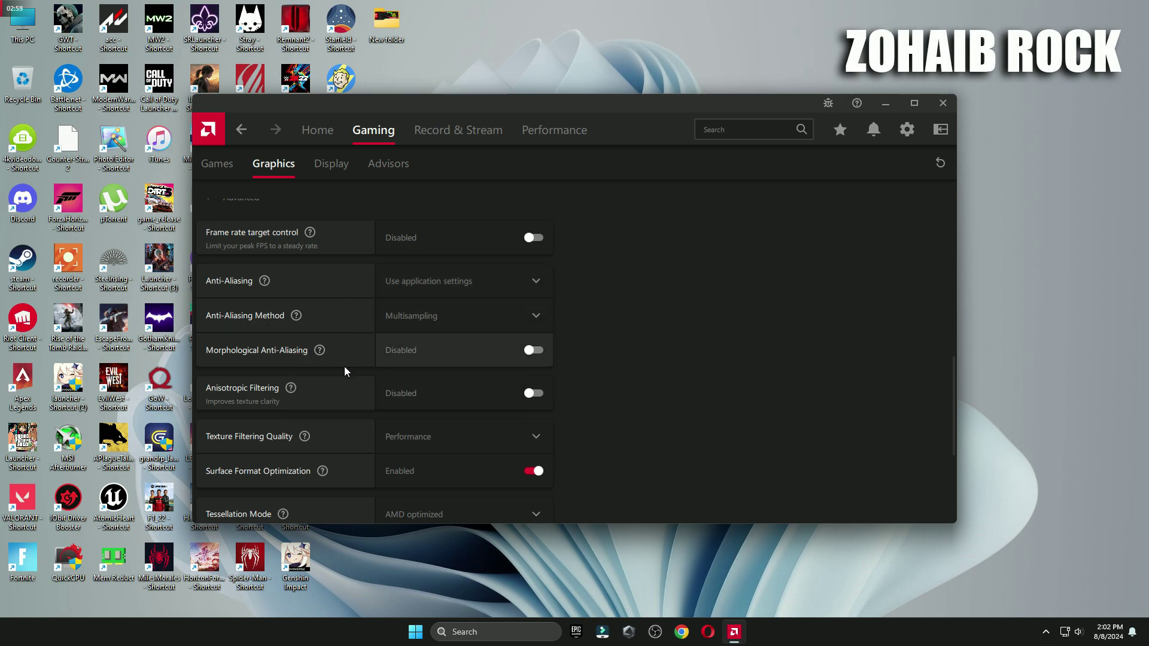
{"action": "left_click", "coordinate": [417, 437]}
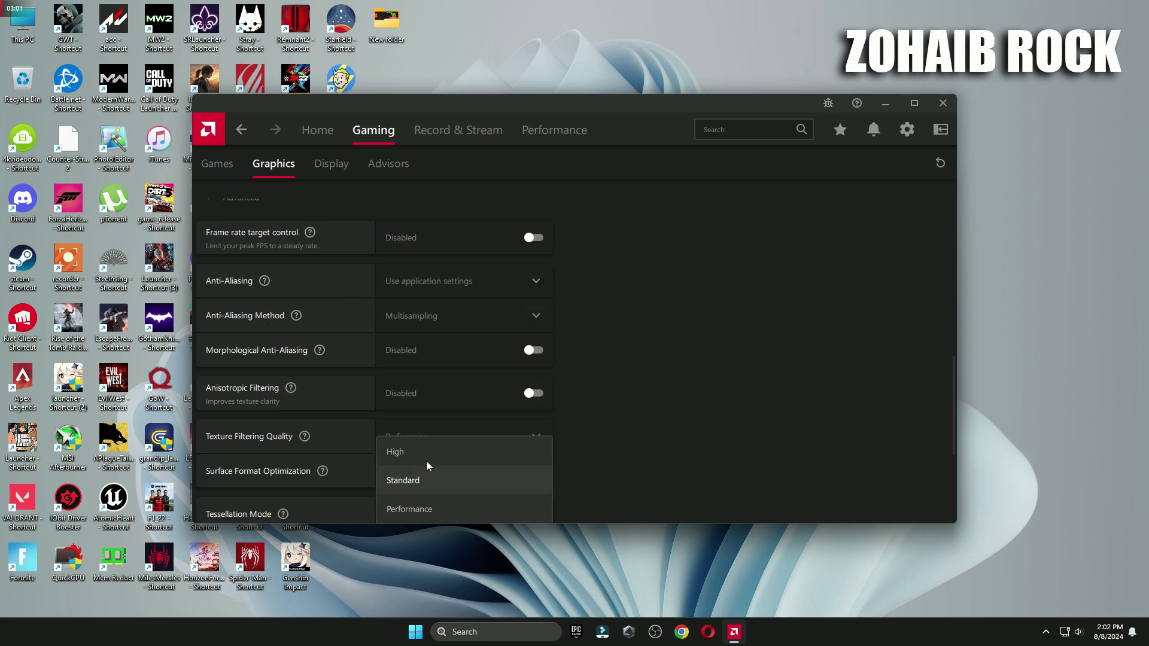
{"action": "left_click", "coordinate": [422, 509]}
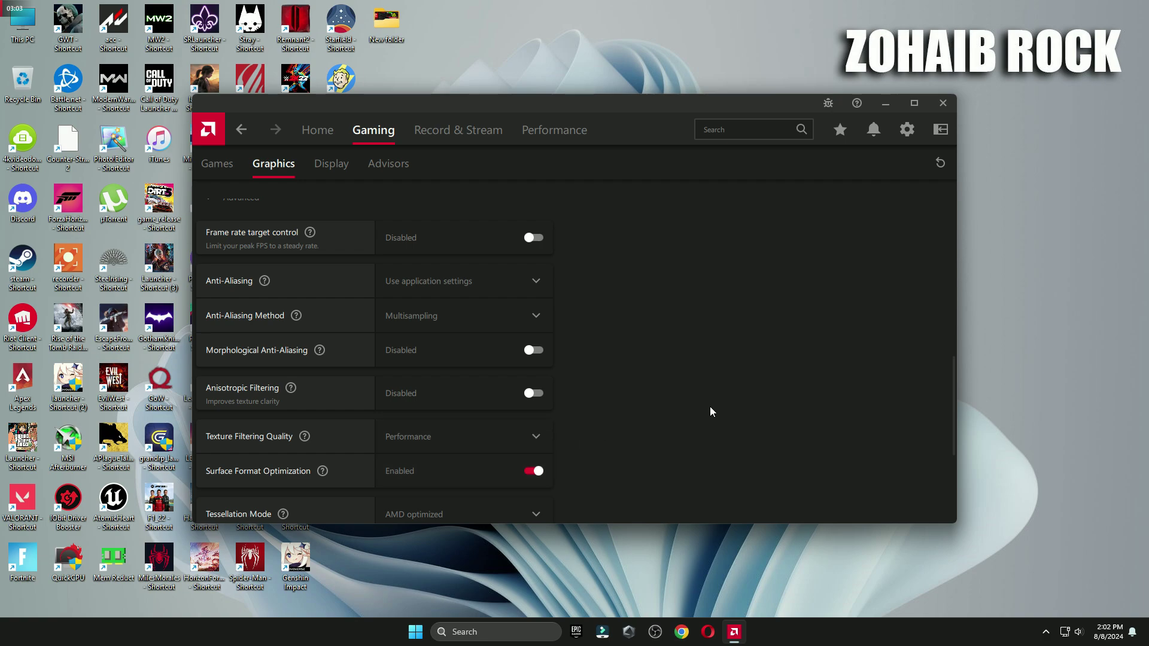
{"action": "scroll", "coordinate": [710, 407], "scroll_direction": "down", "scroll_amount": 3}
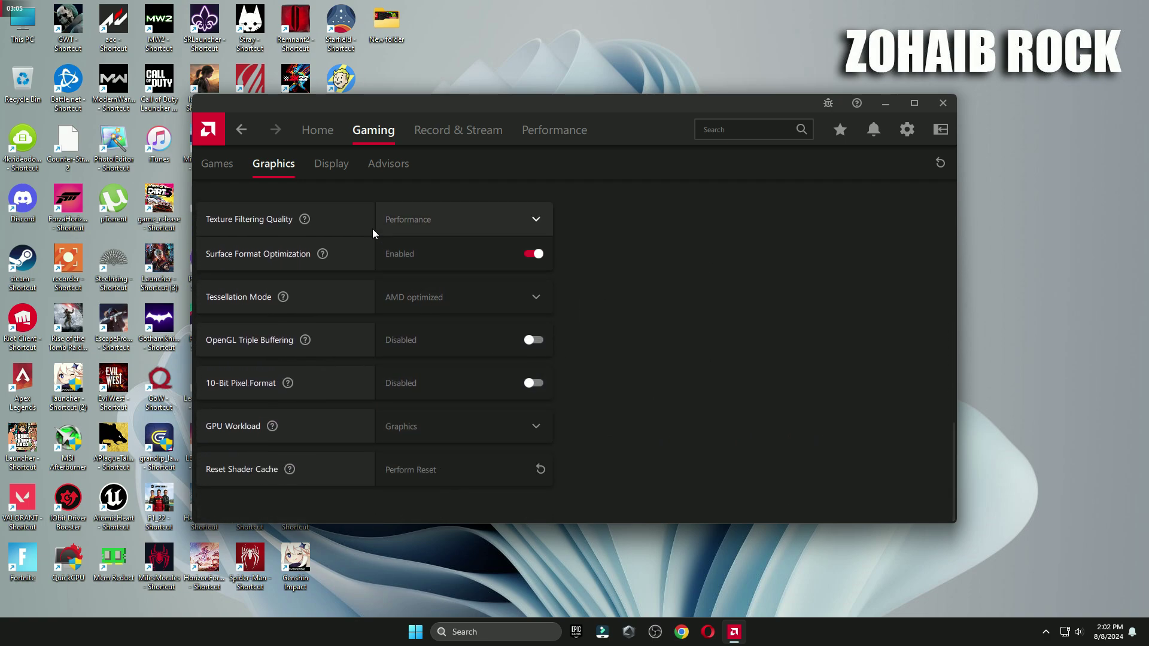
Review the gaming display settings, including Virtual Super Resolution, GPU Scaling and Scaling Mode.
{"action": "left_click", "coordinate": [331, 166]}
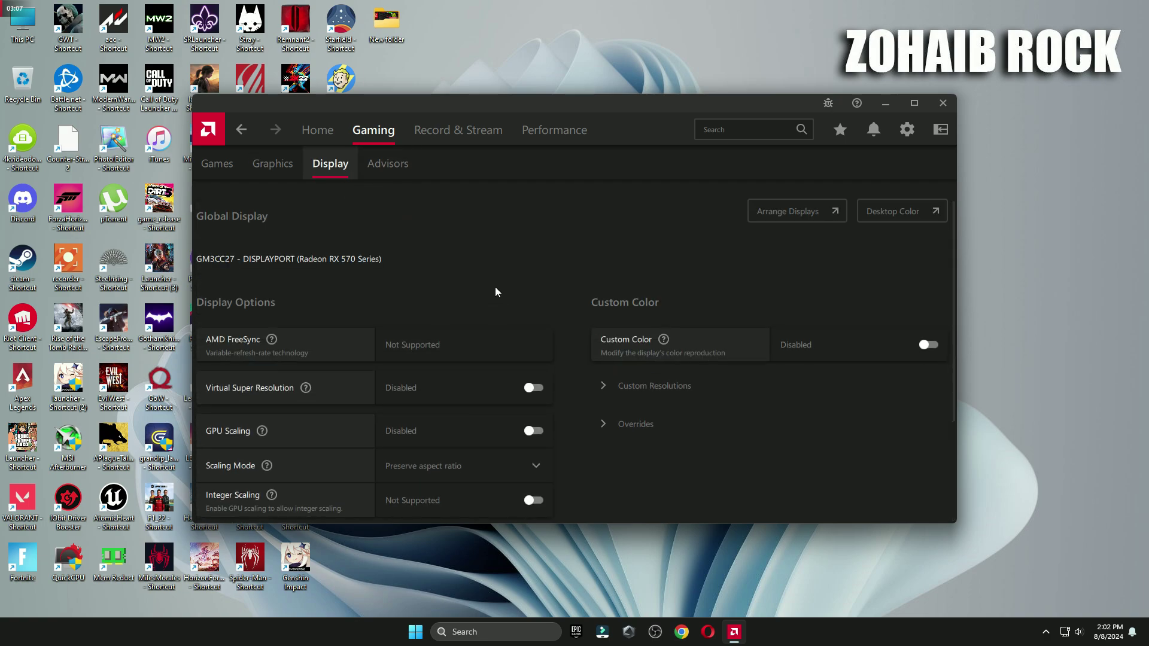
{"action": "scroll", "coordinate": [477, 326], "scroll_direction": "down", "scroll_amount": 3}
{"action": "scroll", "coordinate": [468, 433], "scroll_direction": "up", "scroll_amount": 3}
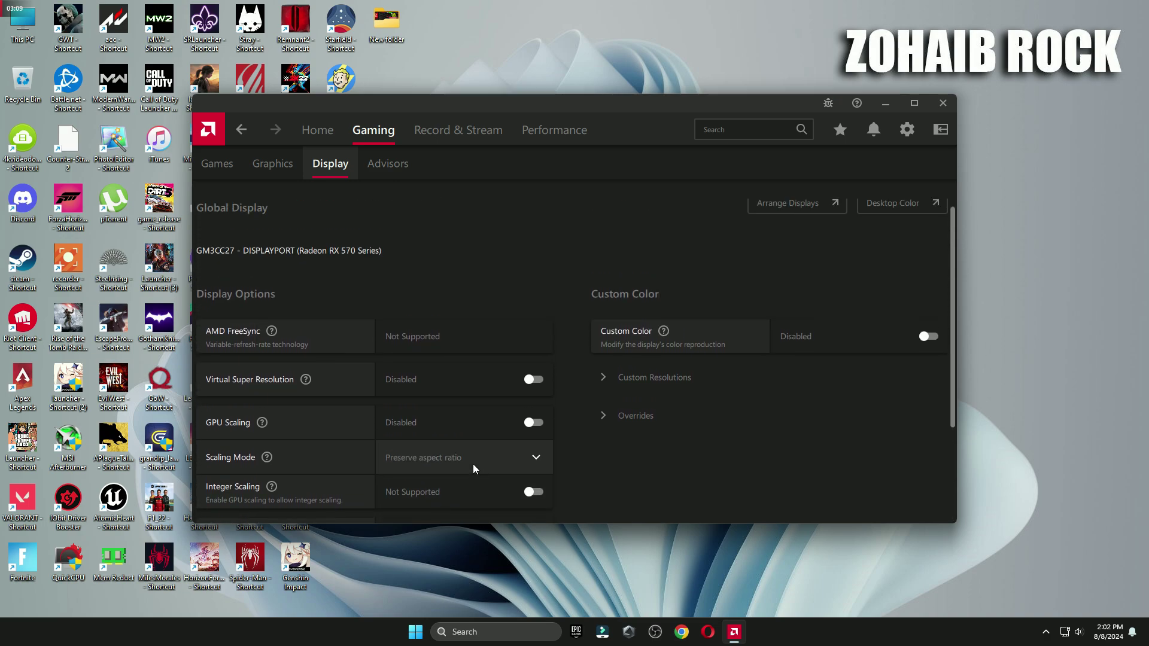
Check the gaming Advisors page, and enable Show Metrics Overlay in the overlay options of the performance metrics.
{"action": "left_click", "coordinate": [398, 179]}
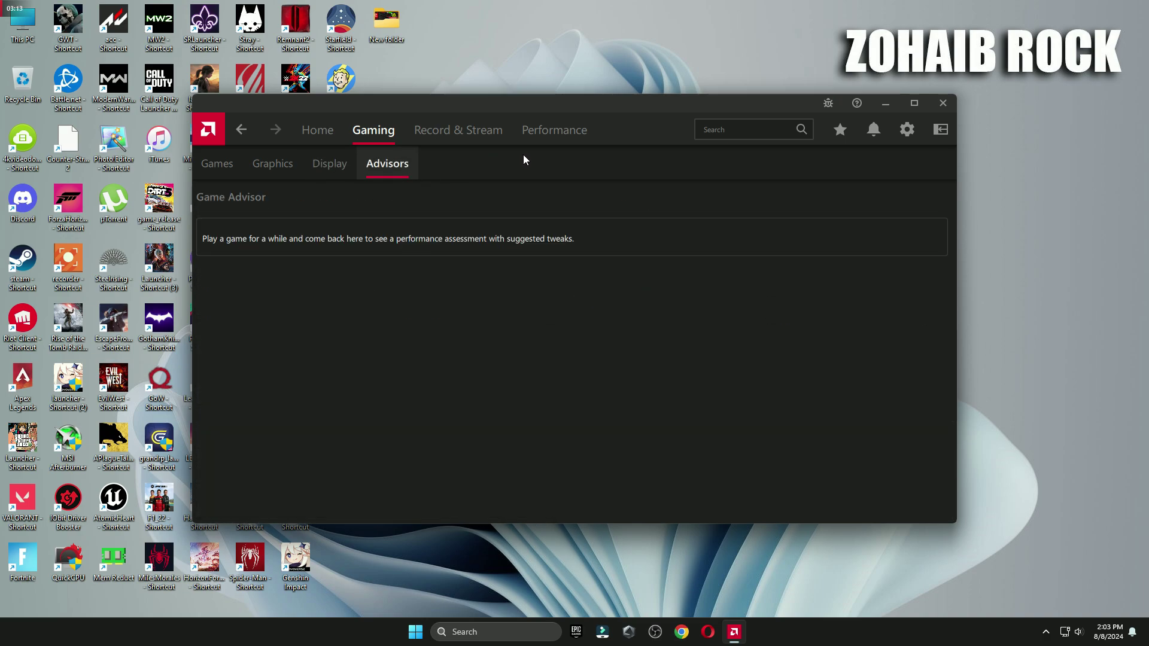
{"action": "left_click", "coordinate": [527, 139]}
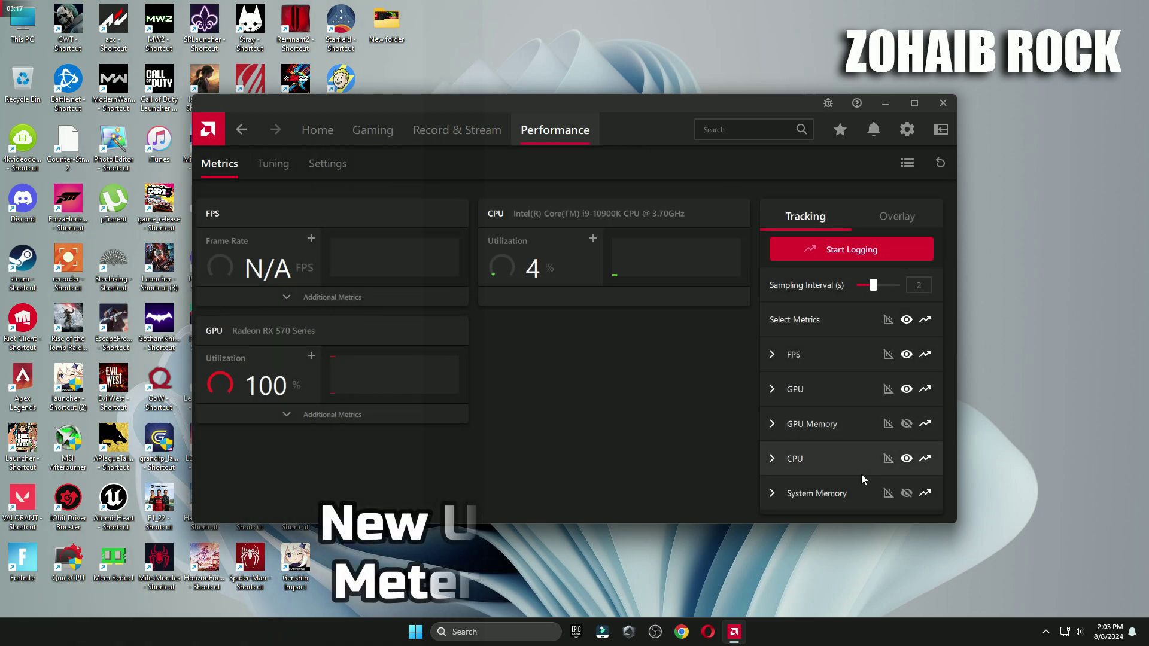
{"action": "left_click", "coordinate": [899, 214]}
{"action": "left_click", "coordinate": [923, 256]}
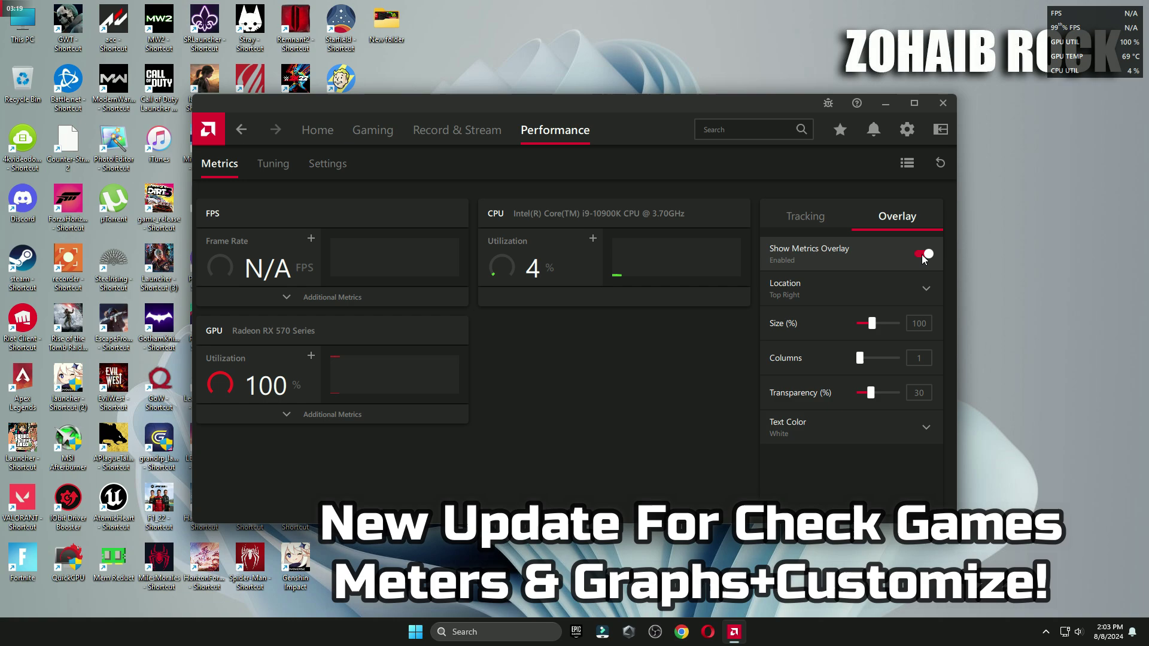
Try the Bottom Left and Top Left locations for the metrics overlay and return it to Top Right.
{"action": "left_click", "coordinate": [915, 288]}
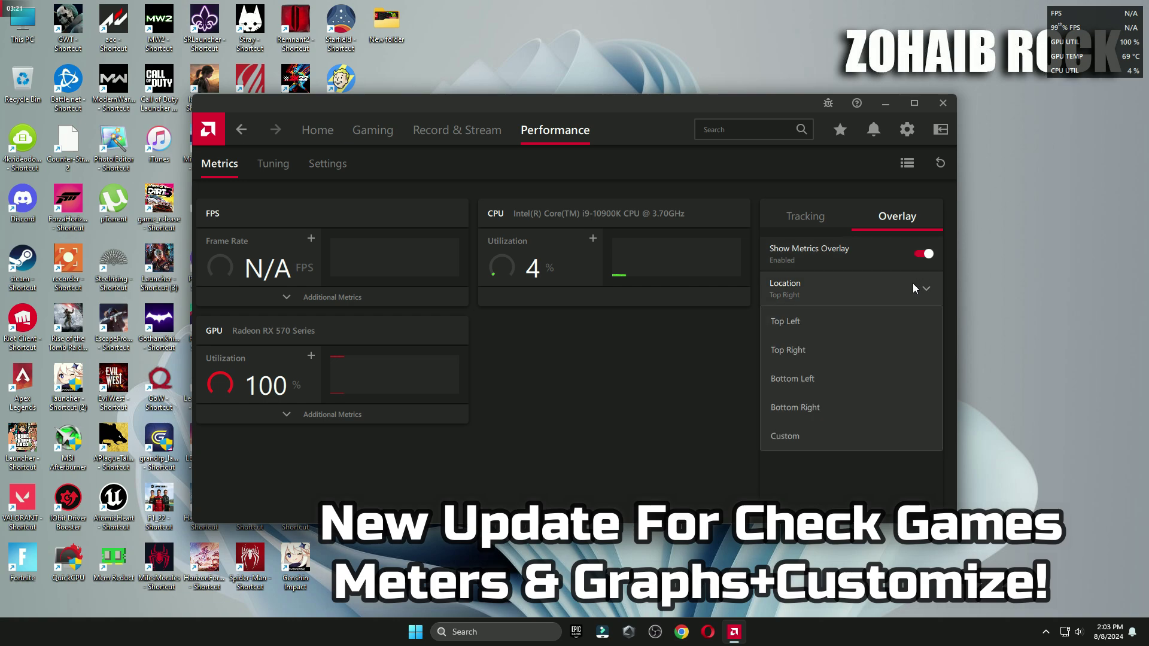
{"action": "left_click", "coordinate": [838, 352]}
{"action": "left_click", "coordinate": [874, 291]}
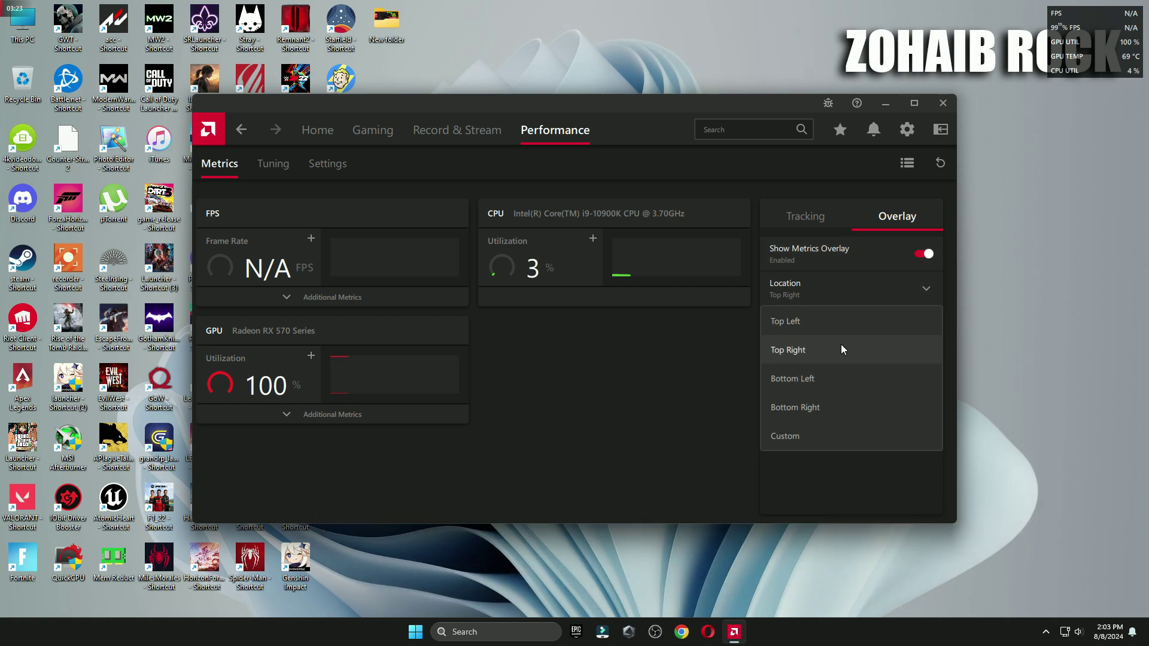
{"action": "left_click", "coordinate": [835, 375]}
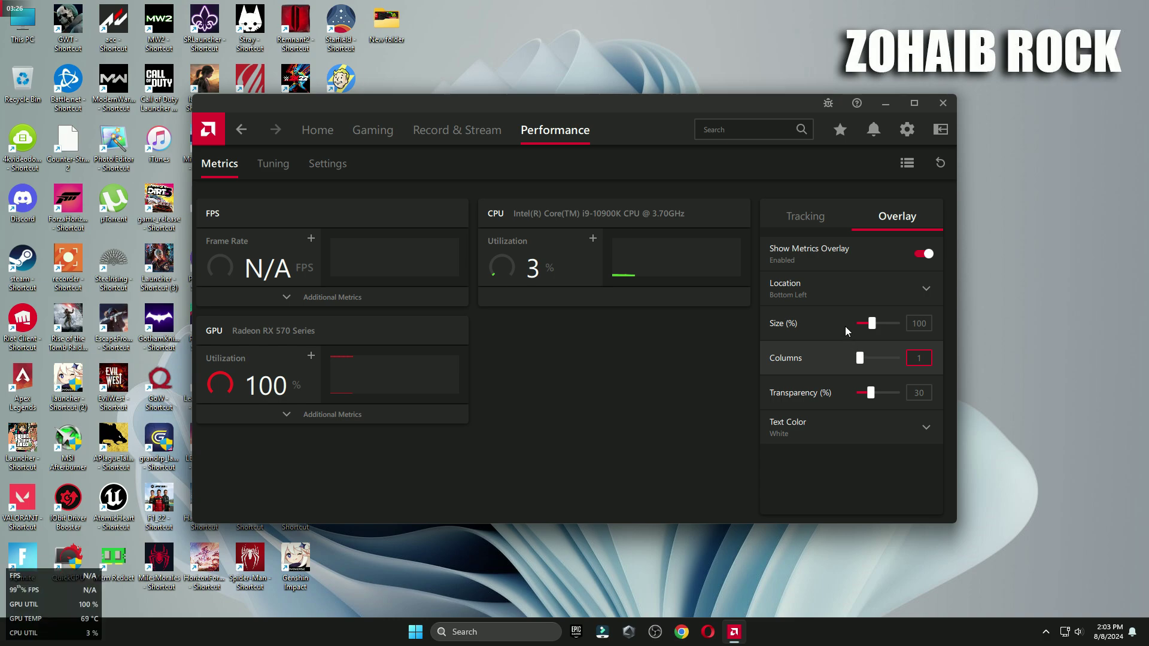
{"action": "left_click", "coordinate": [931, 288]}
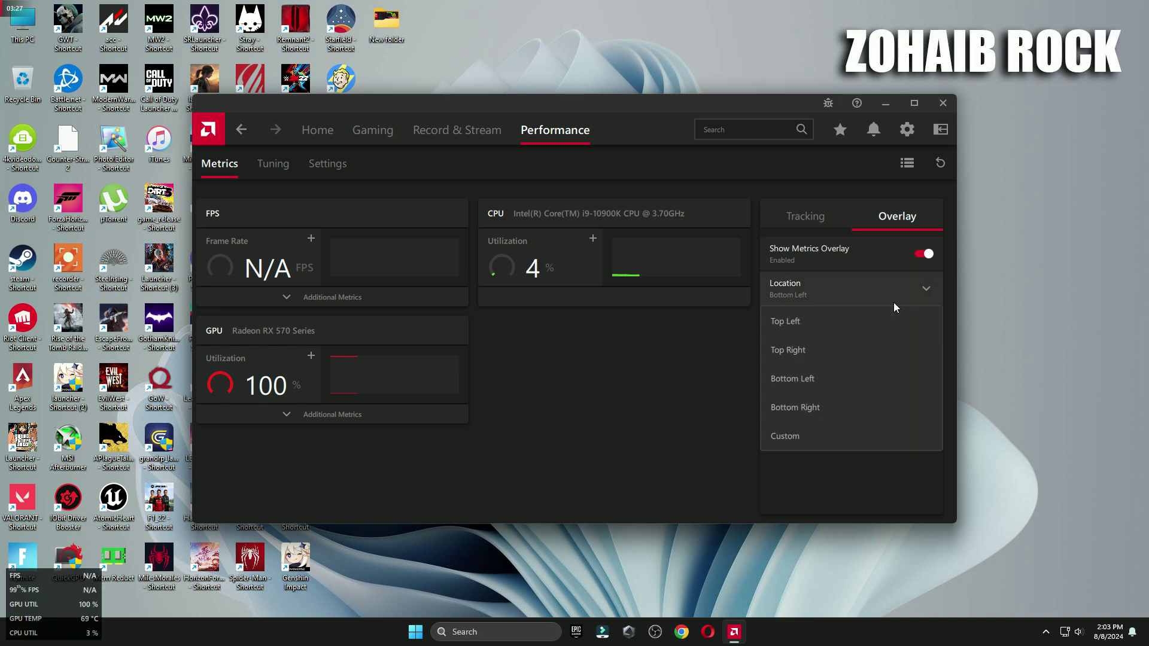
{"action": "left_click", "coordinate": [849, 321]}
{"action": "left_click", "coordinate": [852, 293]}
{"action": "left_click", "coordinate": [838, 359]}
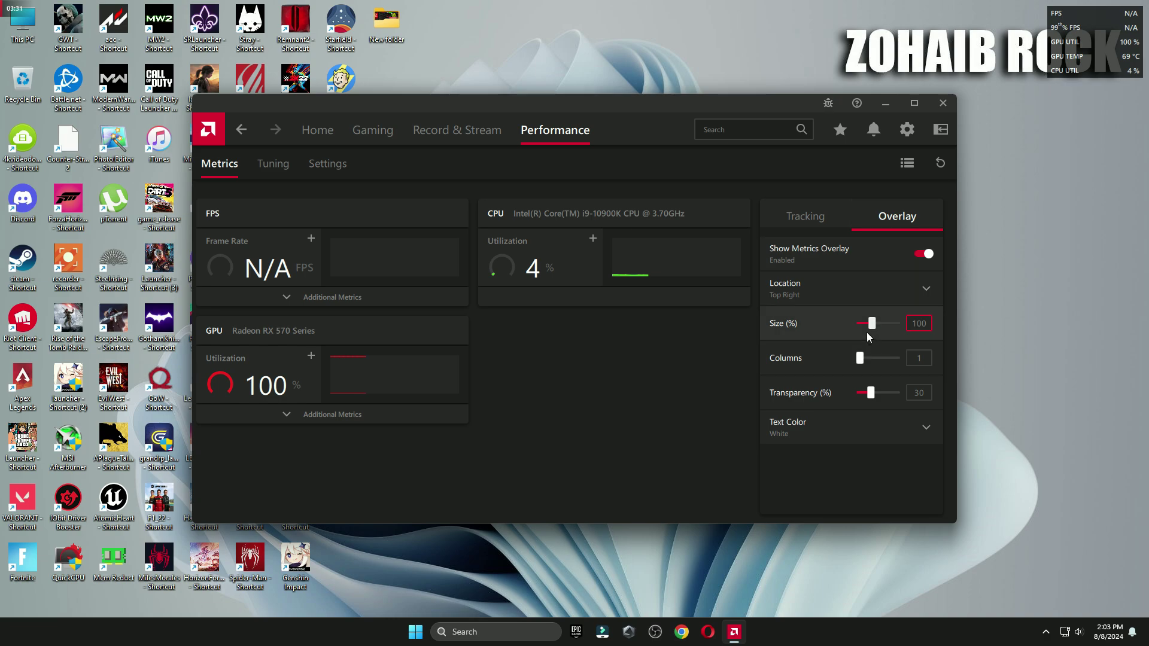
Set the metrics overlay size to 150% and its transparency to 0%.
{"action": "left_click_drag", "start_coordinate": [872, 323], "coordinate": [885, 327]}
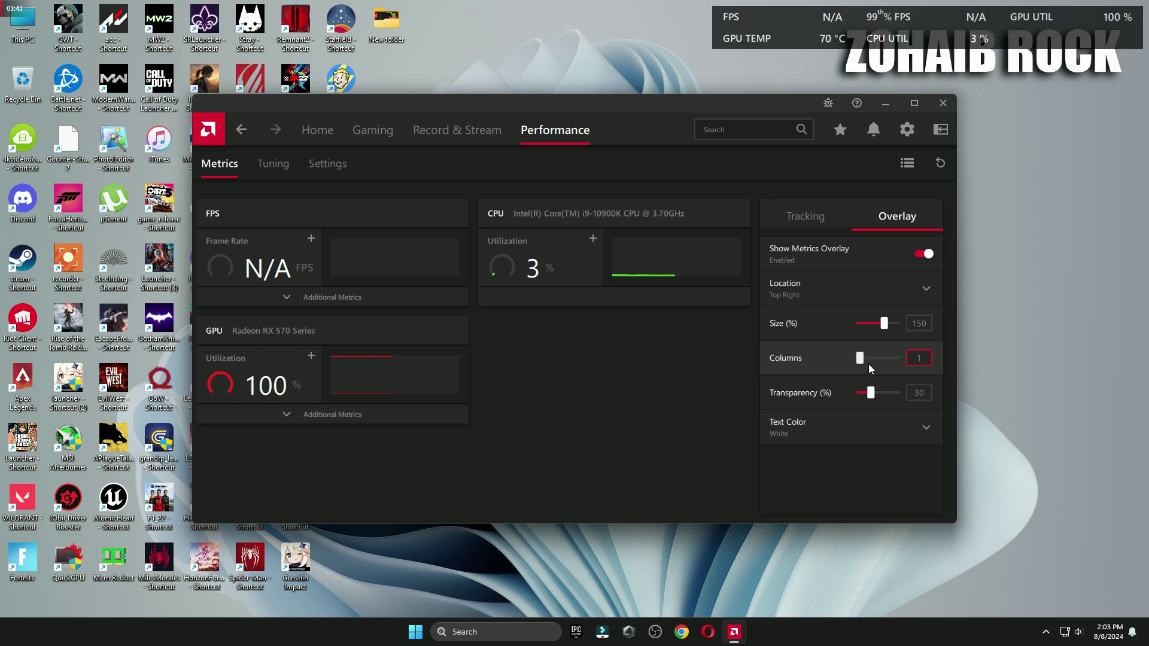
{"action": "left_click_drag", "start_coordinate": [871, 393], "coordinate": [825, 398]}
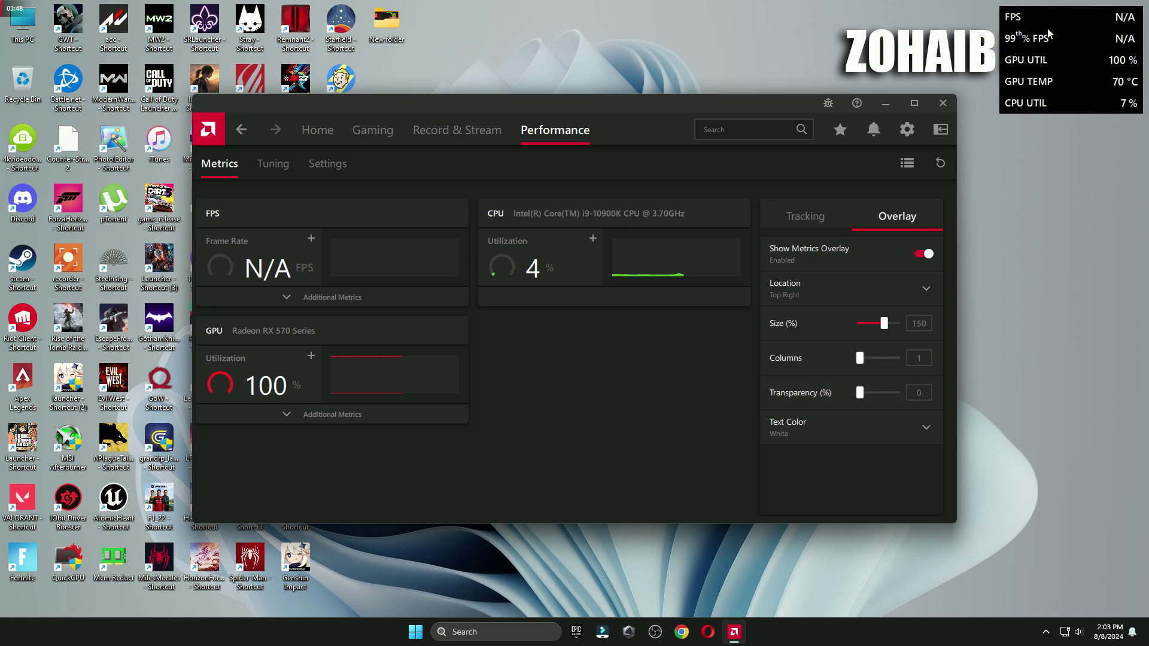
Try Green and Magenta as the overlay text color and set it back to White.
{"action": "left_click", "coordinate": [874, 425]}
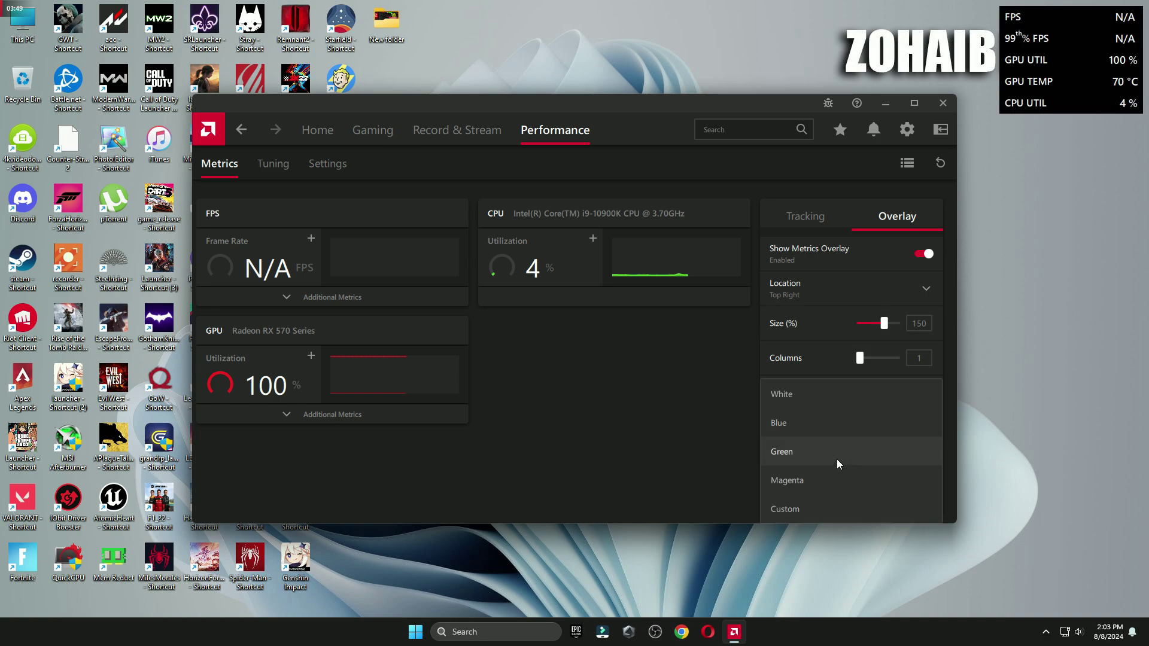
{"action": "left_click", "coordinate": [836, 459]}
{"action": "left_click", "coordinate": [855, 437]}
{"action": "left_click", "coordinate": [841, 476]}
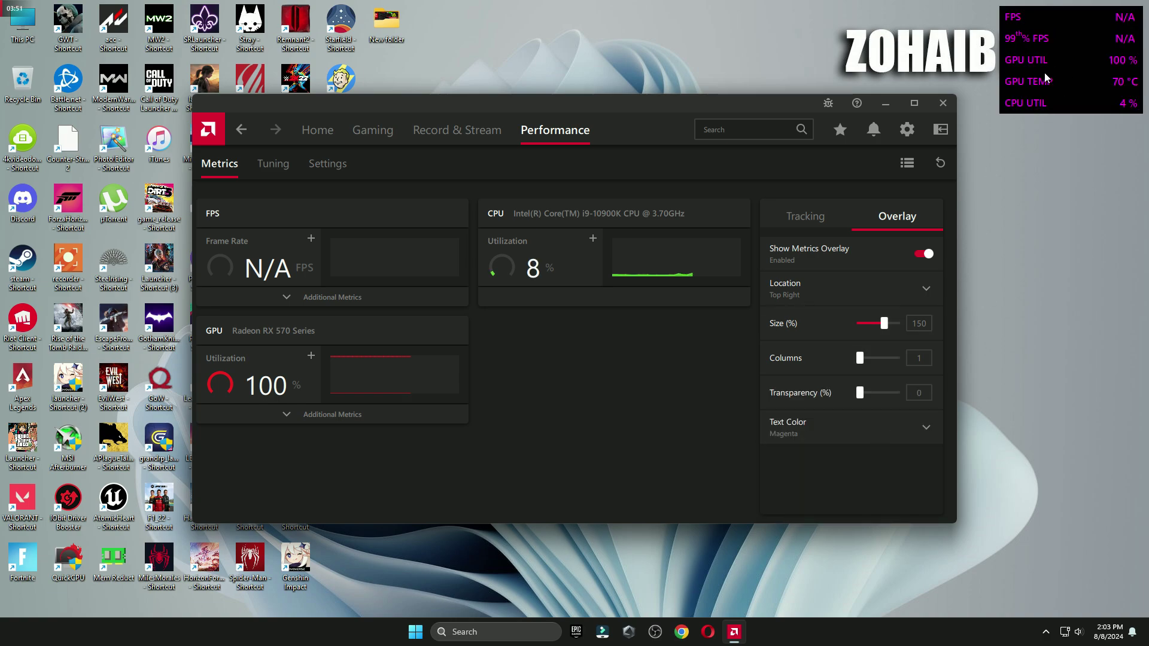
{"action": "left_click", "coordinate": [846, 432]}
{"action": "left_click", "coordinate": [825, 395]}
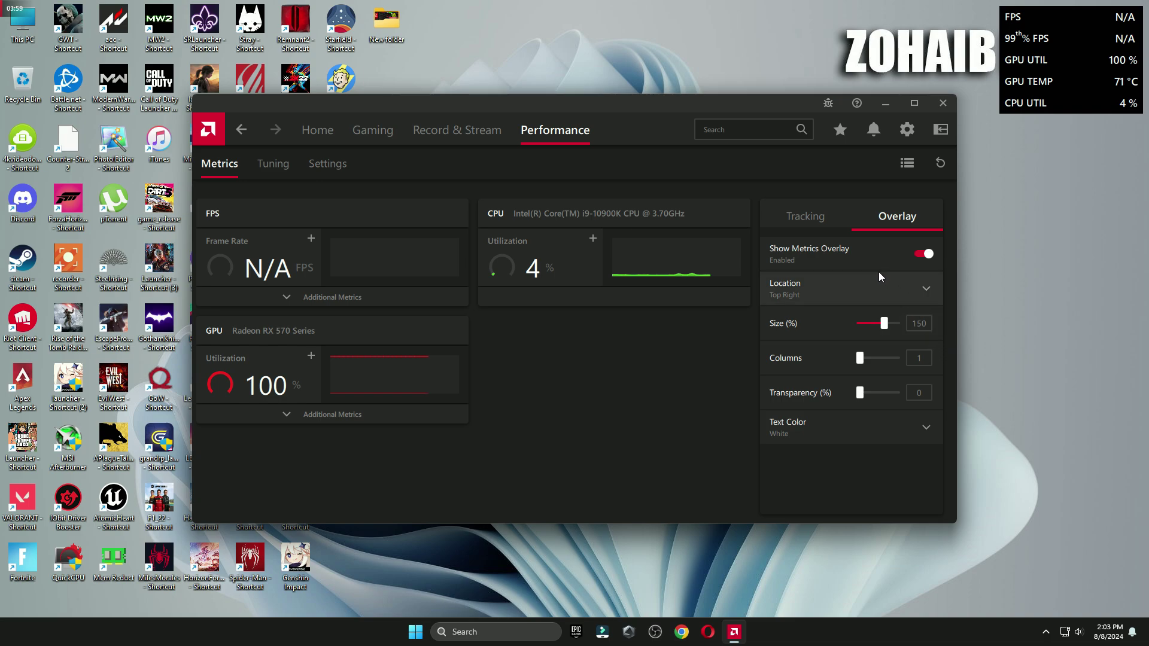
Check the tuning page, enable Show In Video/Stream Output in the performance settings, and switch the metrics overlay off and on again.
{"action": "left_click", "coordinate": [283, 167]}
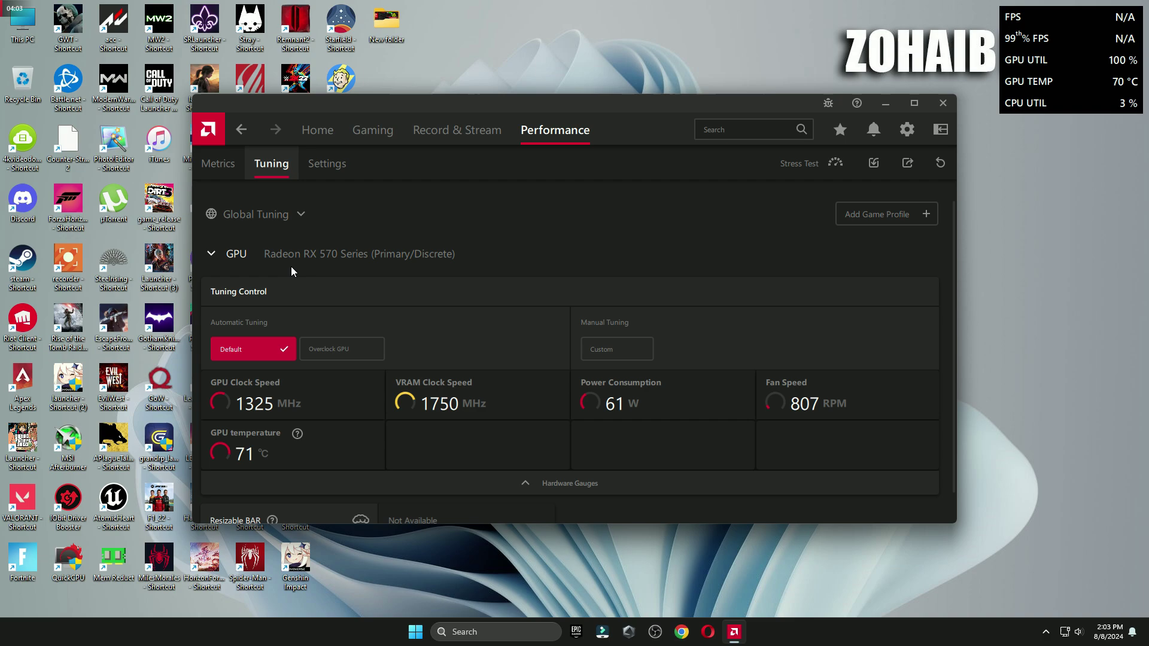
{"action": "left_click", "coordinate": [325, 164]}
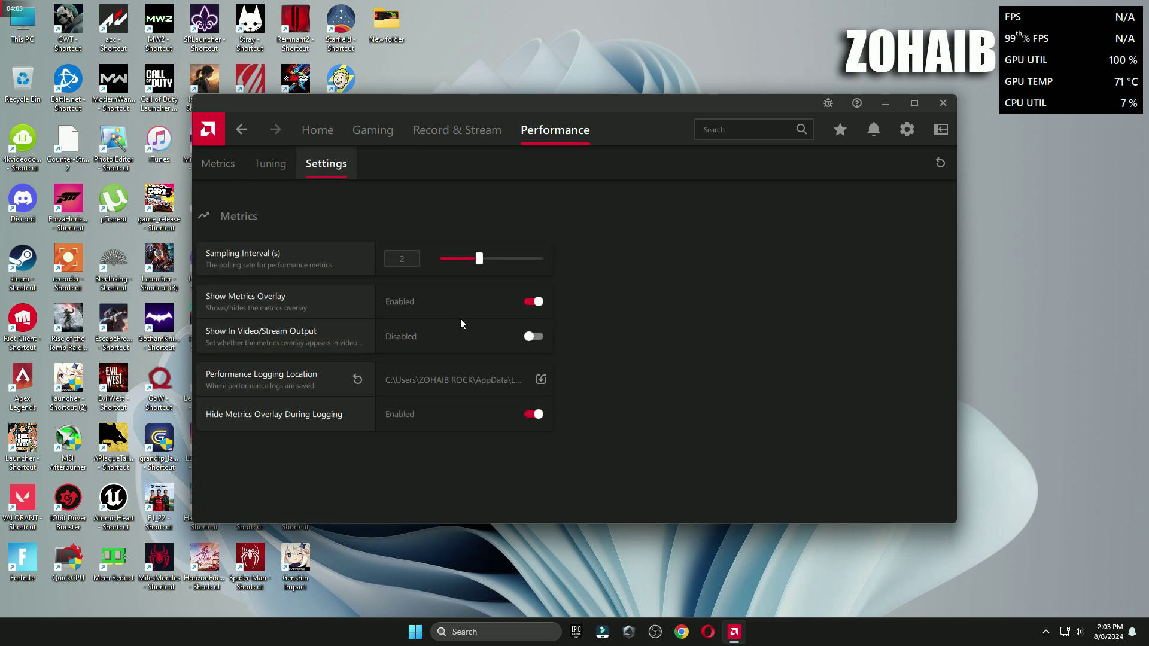
{"action": "left_click", "coordinate": [512, 347]}
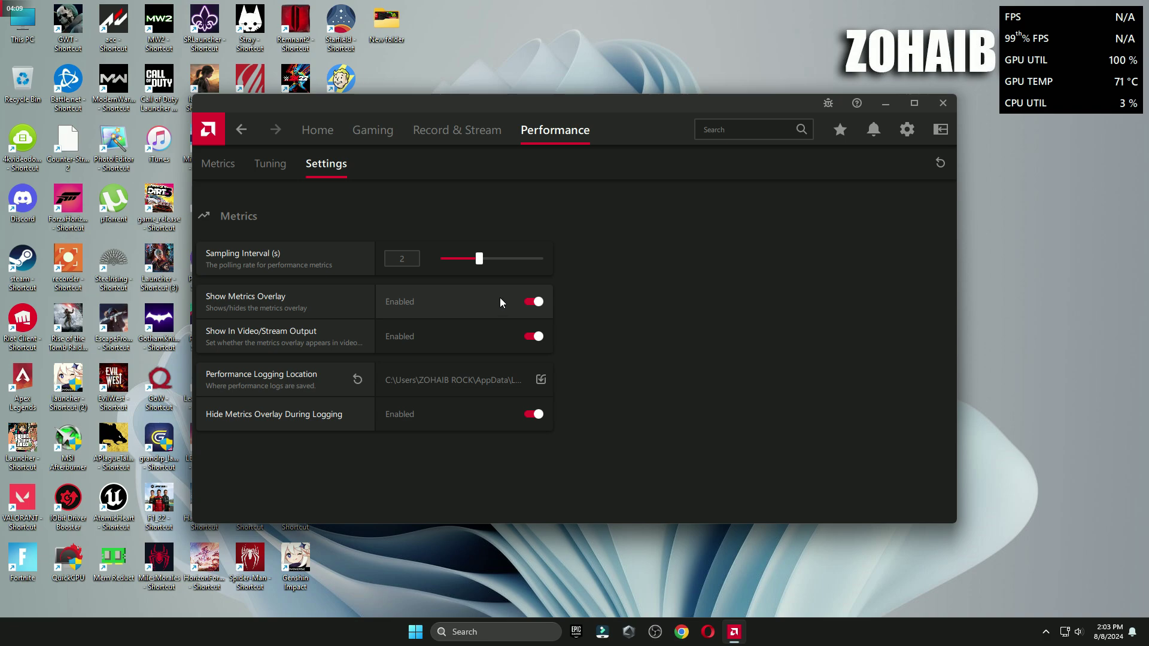
{"action": "left_click", "coordinate": [533, 301]}
{"action": "left_click", "coordinate": [529, 301]}
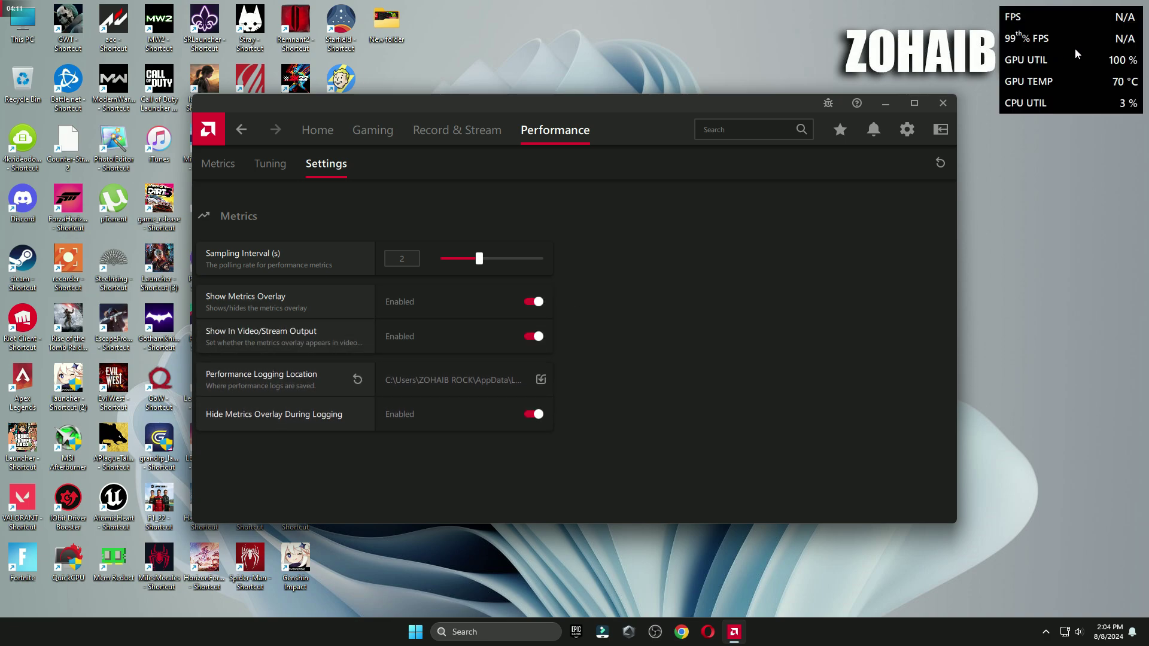
Disable Show Metrics Overlay in the overlay options of the performance metrics.
{"action": "left_click", "coordinate": [219, 164]}
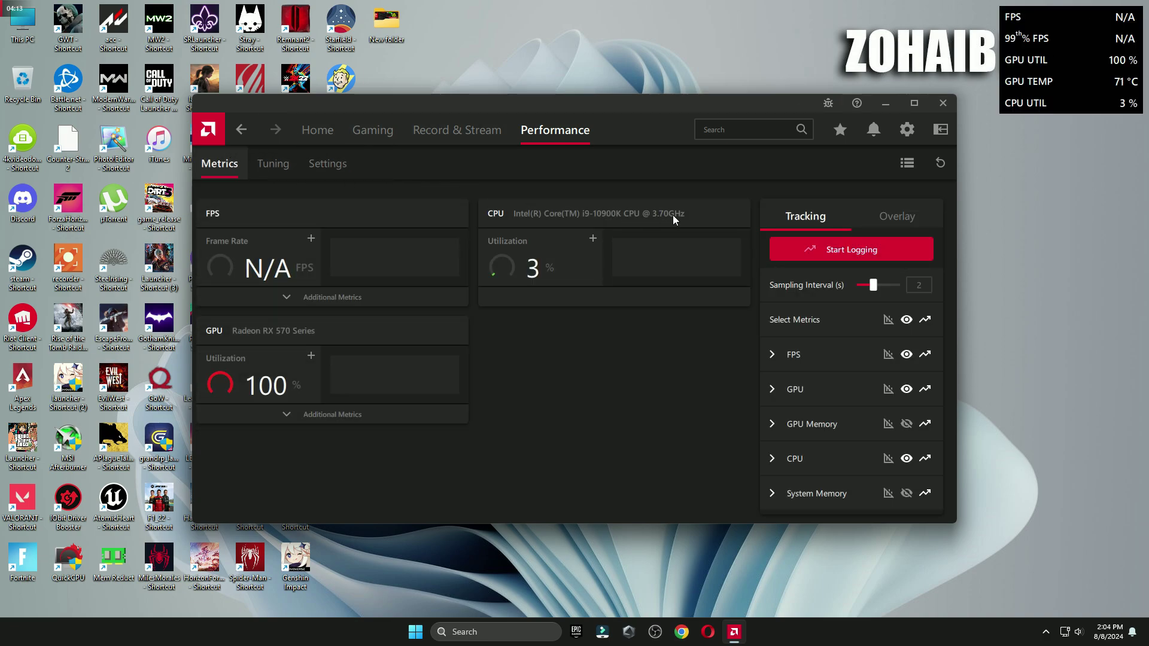
{"action": "left_click", "coordinate": [883, 225]}
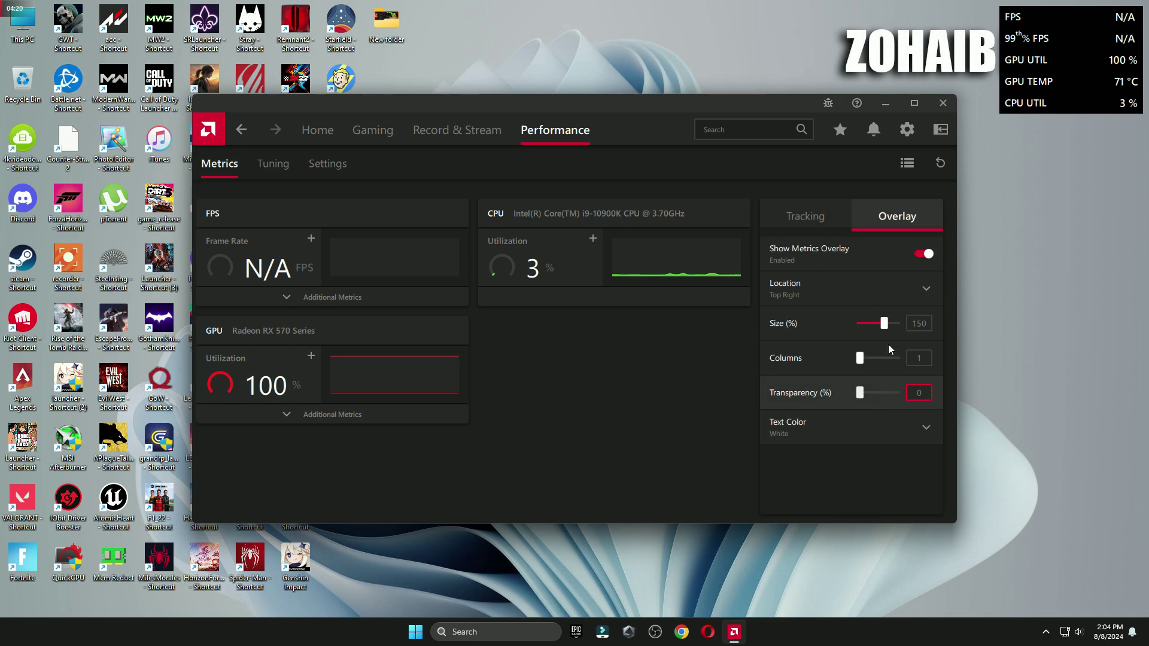
{"action": "left_click", "coordinate": [907, 253]}
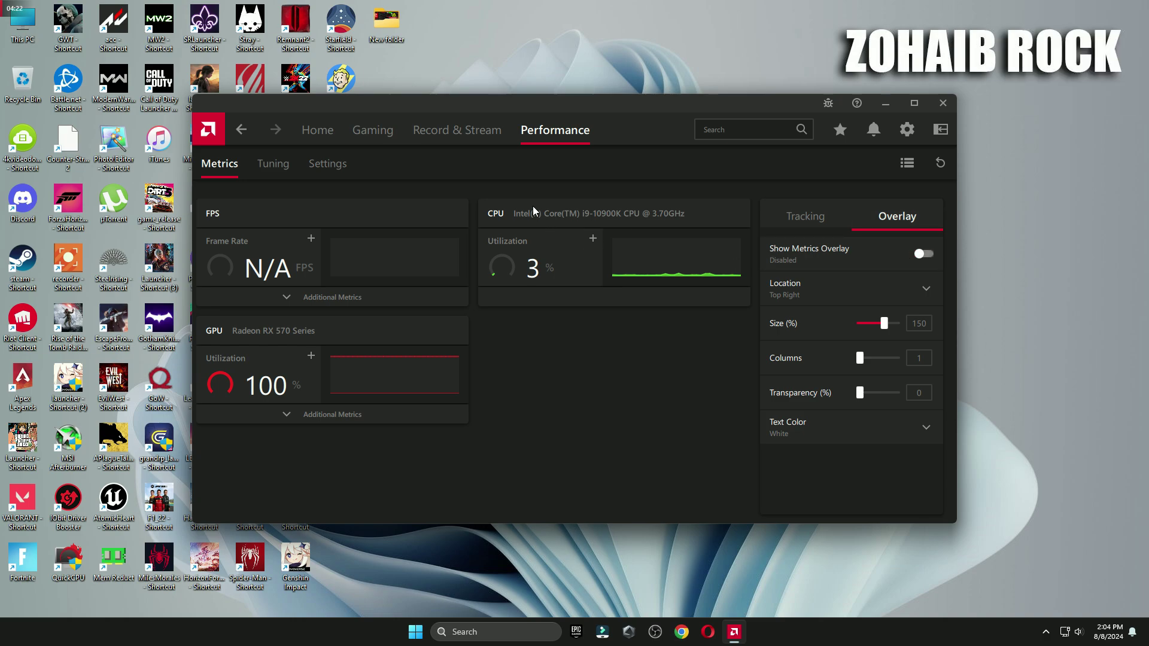
Look through the Record, Live Stream, Scene Editor and Media sections of Record & Stream, including the streaming account choices.
{"action": "left_click", "coordinate": [432, 137]}
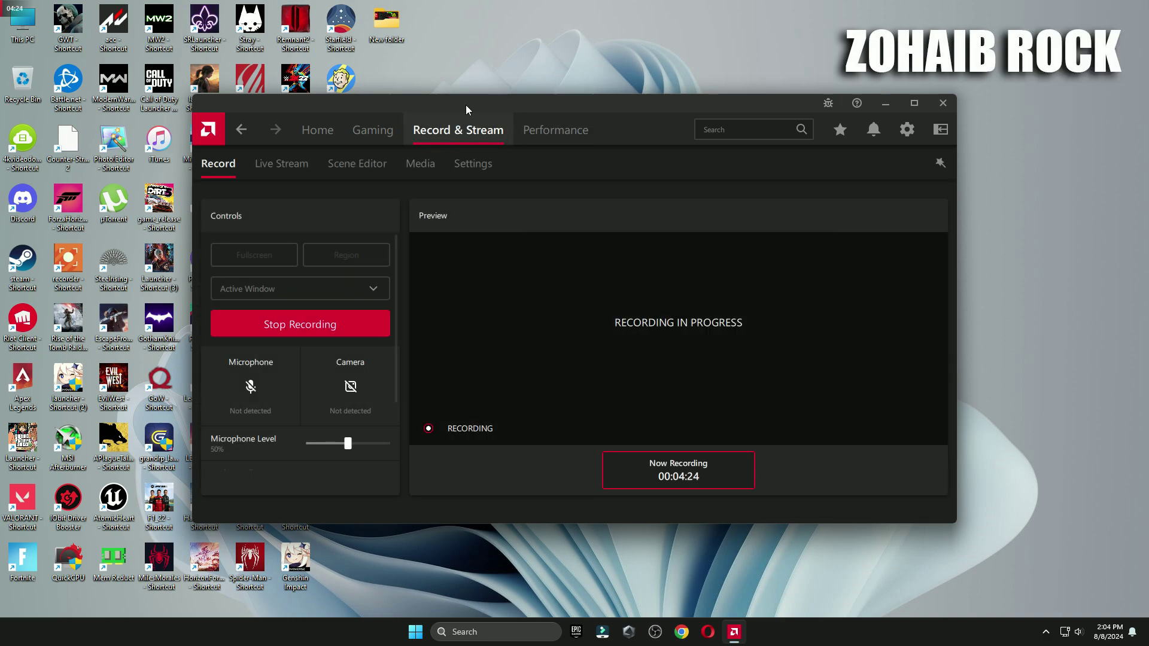
{"action": "left_click", "coordinate": [290, 170]}
{"action": "left_click", "coordinate": [316, 253]}
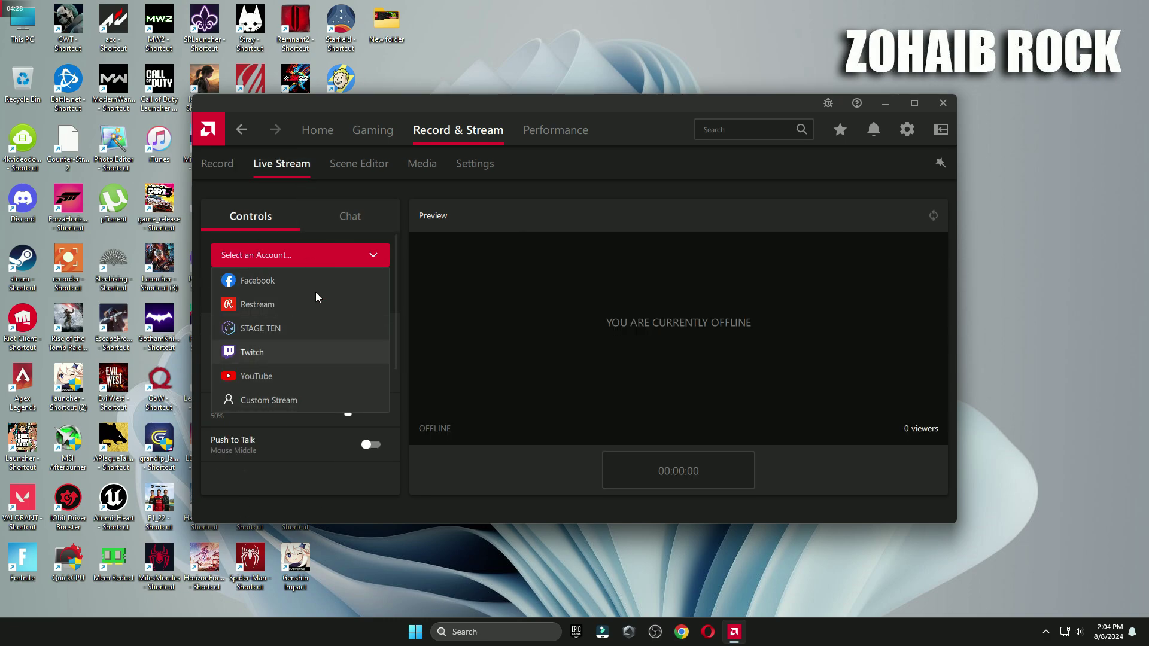
{"action": "left_click", "coordinate": [318, 188]}
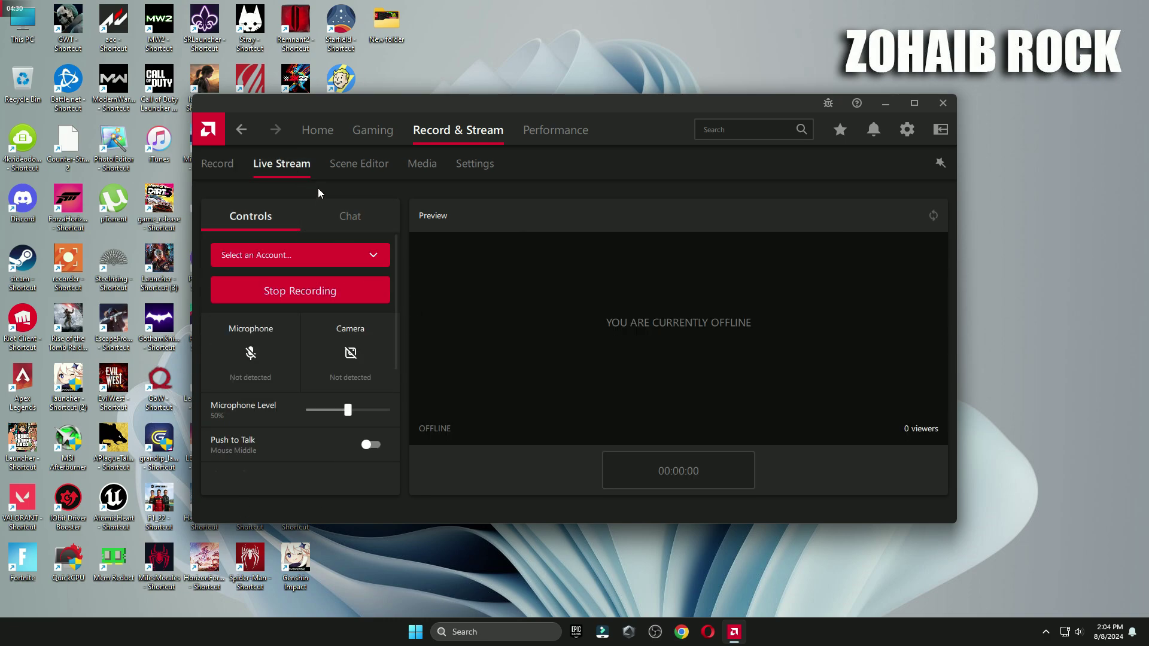
{"action": "left_click", "coordinate": [349, 163]}
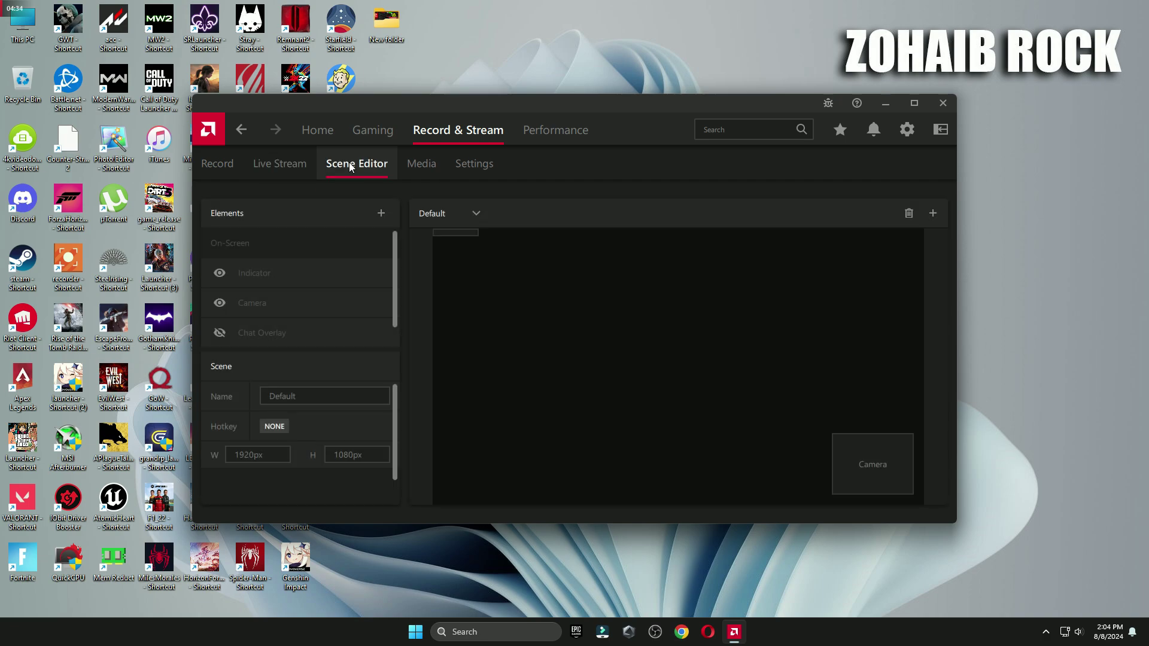
{"action": "left_click", "coordinate": [419, 164]}
Review the Record & Stream settings for accounts, recording, live streaming and media, including the Recording Profile and Recording Resolution options.
{"action": "left_click", "coordinate": [470, 166]}
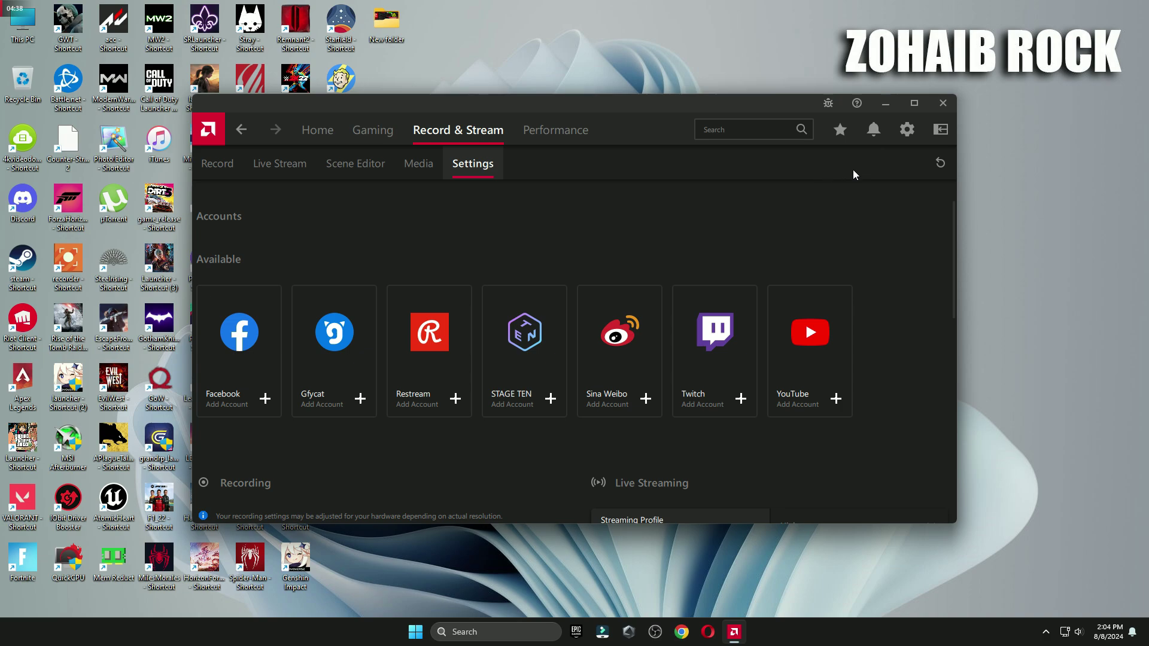
{"action": "scroll", "coordinate": [873, 275], "scroll_direction": "down", "scroll_amount": 10}
{"action": "scroll", "coordinate": [804, 402], "scroll_direction": "up", "scroll_amount": 9}
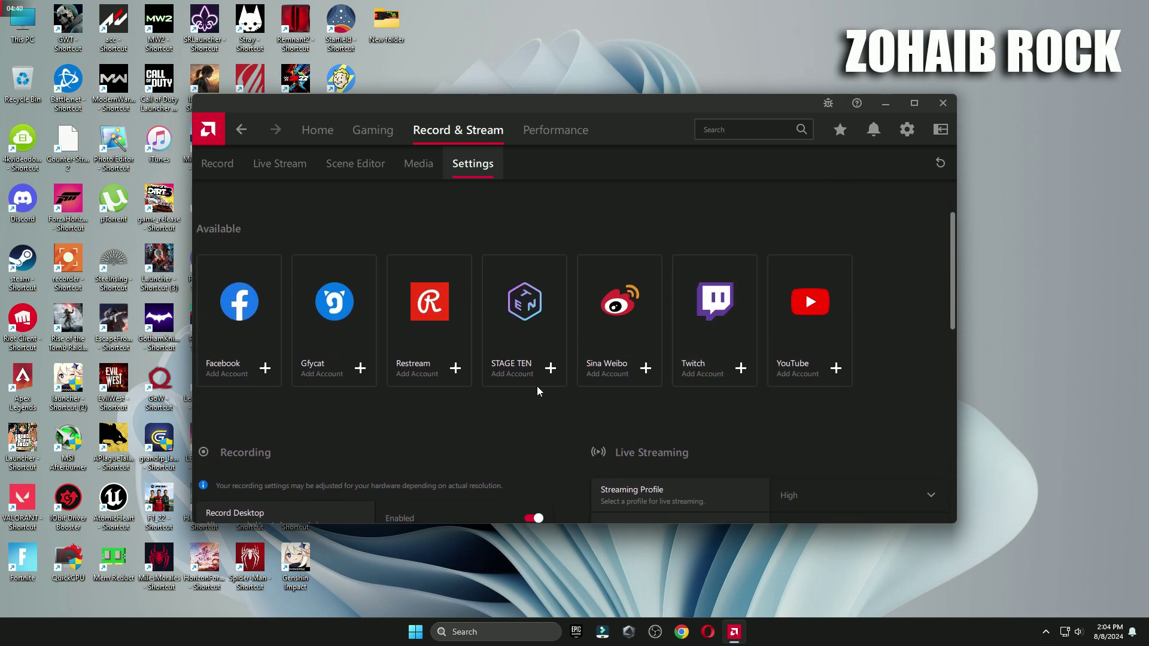
{"action": "scroll", "coordinate": [535, 389], "scroll_direction": "down", "scroll_amount": 3}
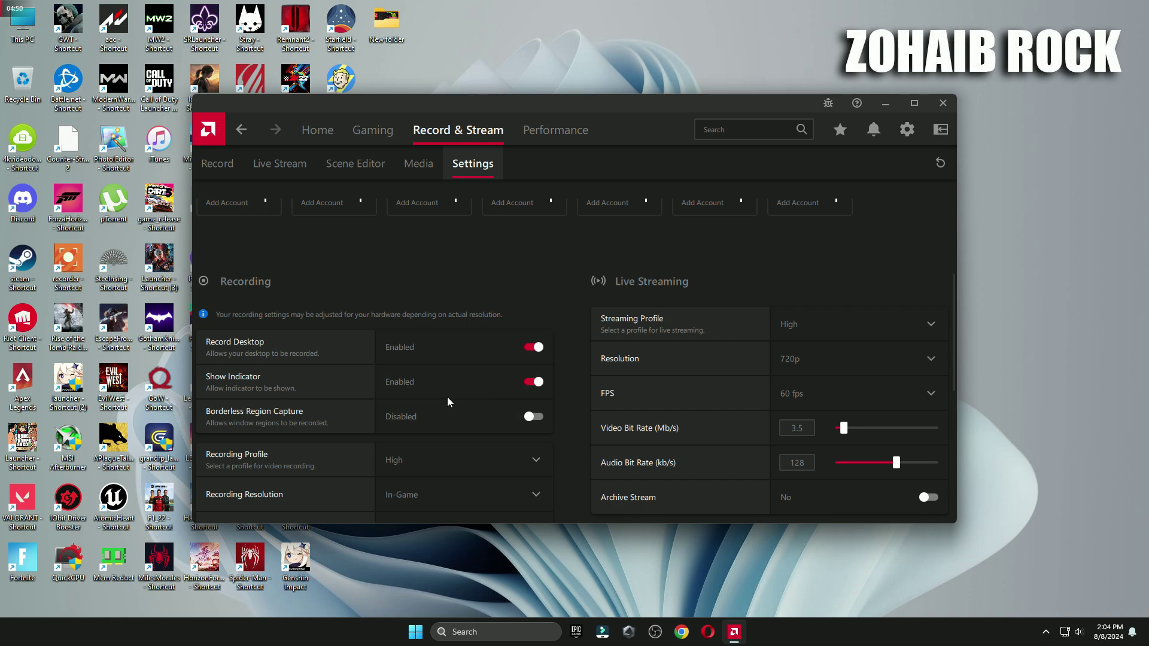
{"action": "scroll", "coordinate": [449, 395], "scroll_direction": "down", "scroll_amount": 3}
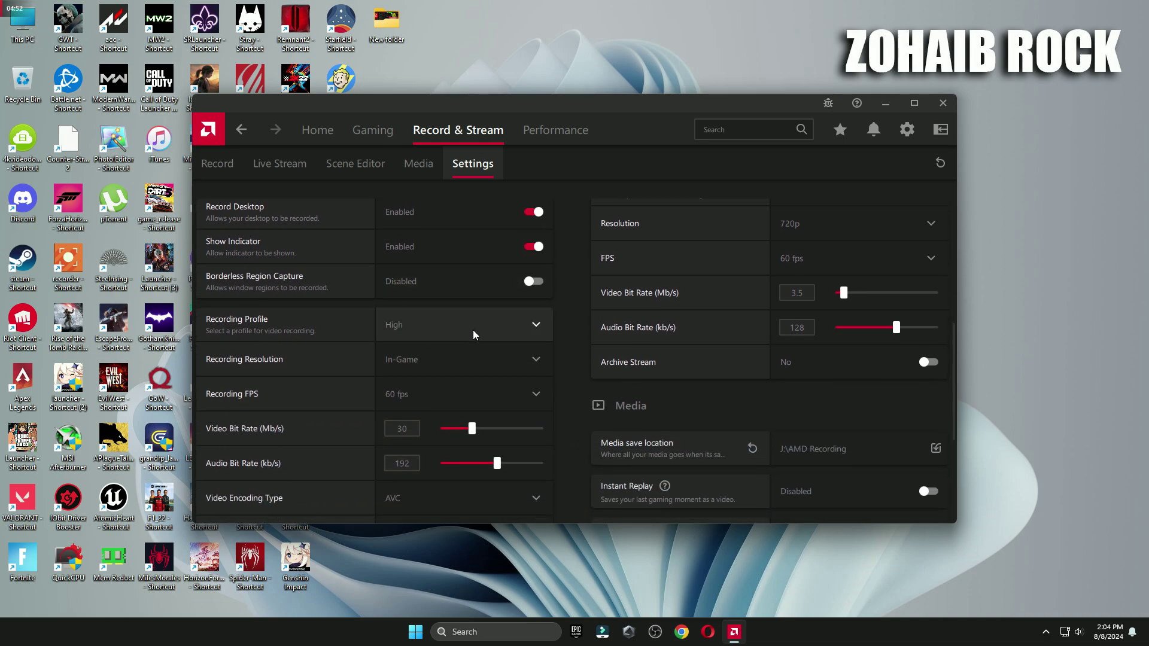
{"action": "left_click", "coordinate": [473, 331]}
{"action": "left_click", "coordinate": [358, 335]}
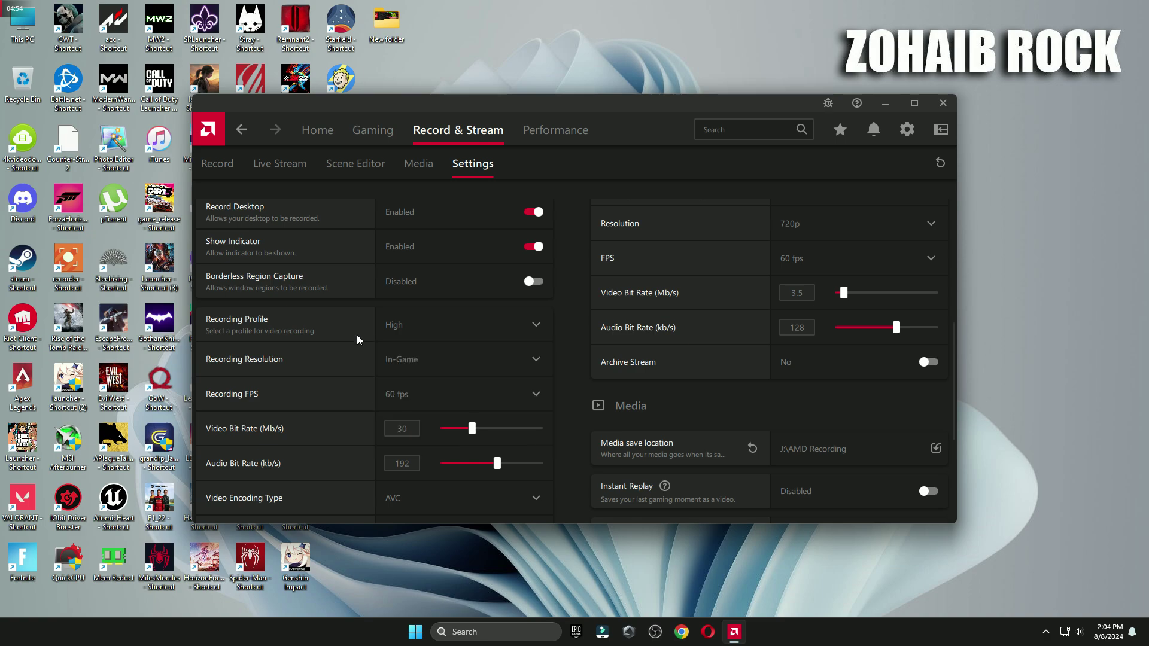
{"action": "left_click", "coordinate": [466, 361]}
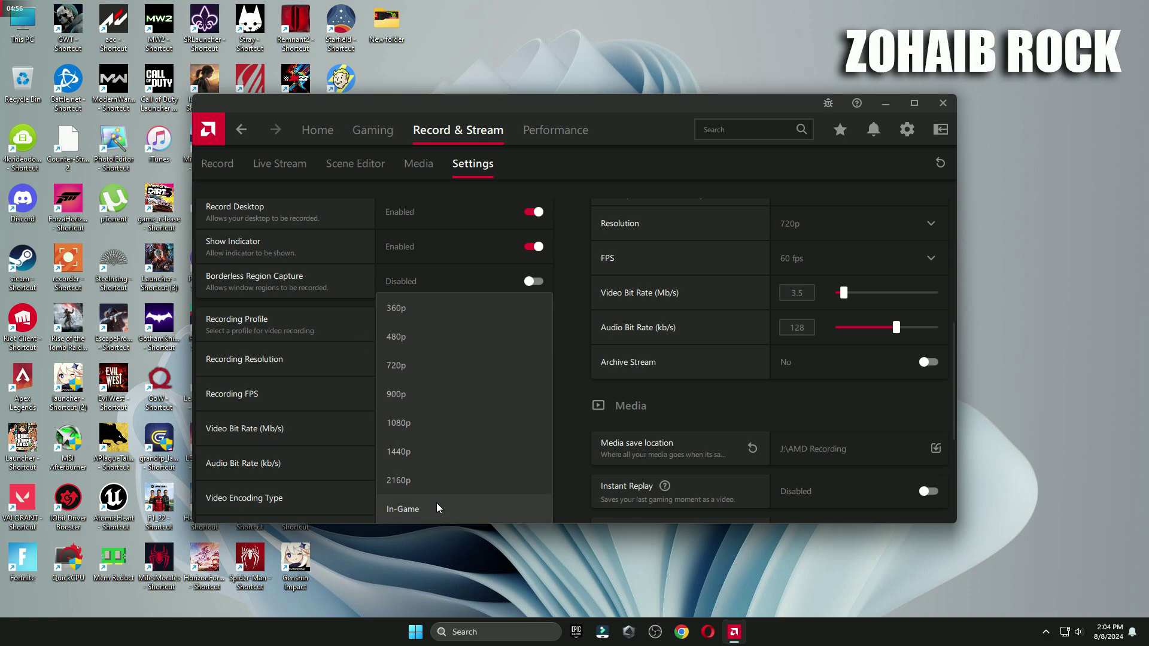
{"action": "left_click", "coordinate": [354, 224]}
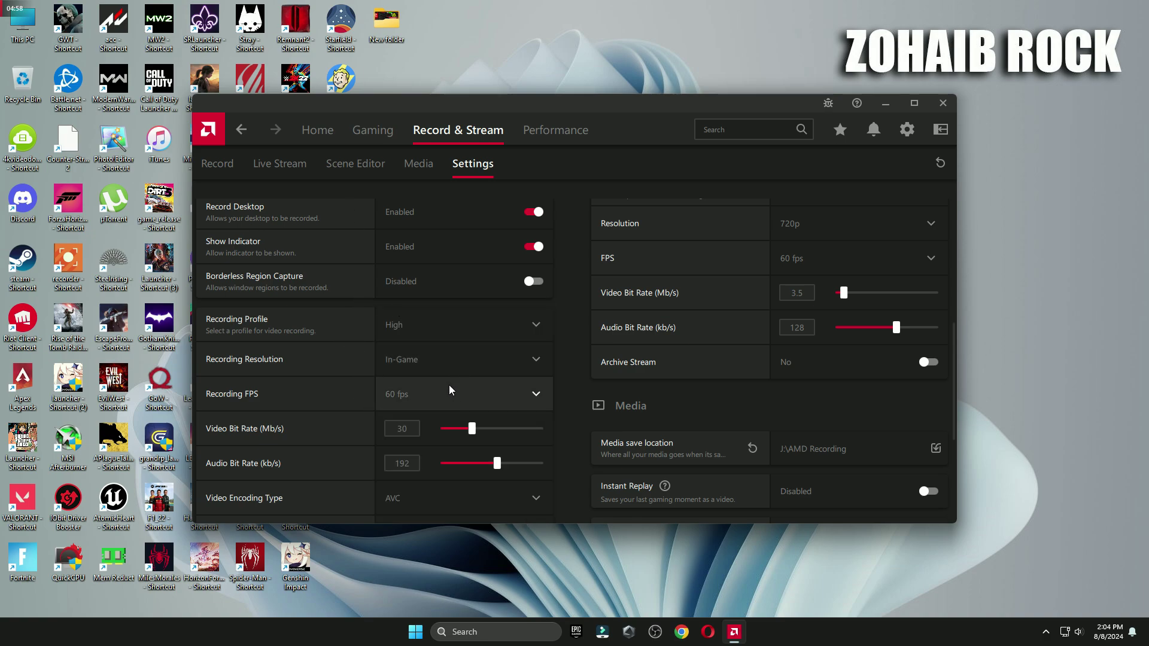
{"action": "scroll", "coordinate": [434, 451], "scroll_direction": "down", "scroll_amount": 1}
{"action": "scroll", "coordinate": [477, 359], "scroll_direction": "down", "scroll_amount": 4}
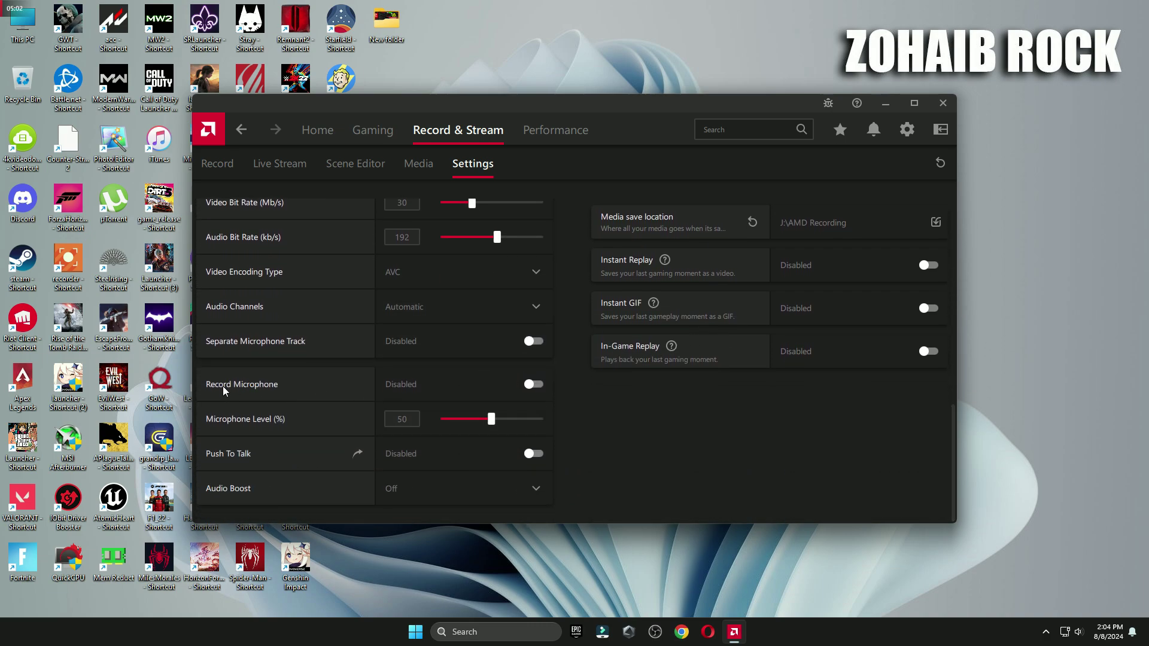
Switch Record Microphone and Push To Talk on and back off in the recording settings.
{"action": "left_click", "coordinate": [529, 386]}
{"action": "left_click", "coordinate": [529, 387]}
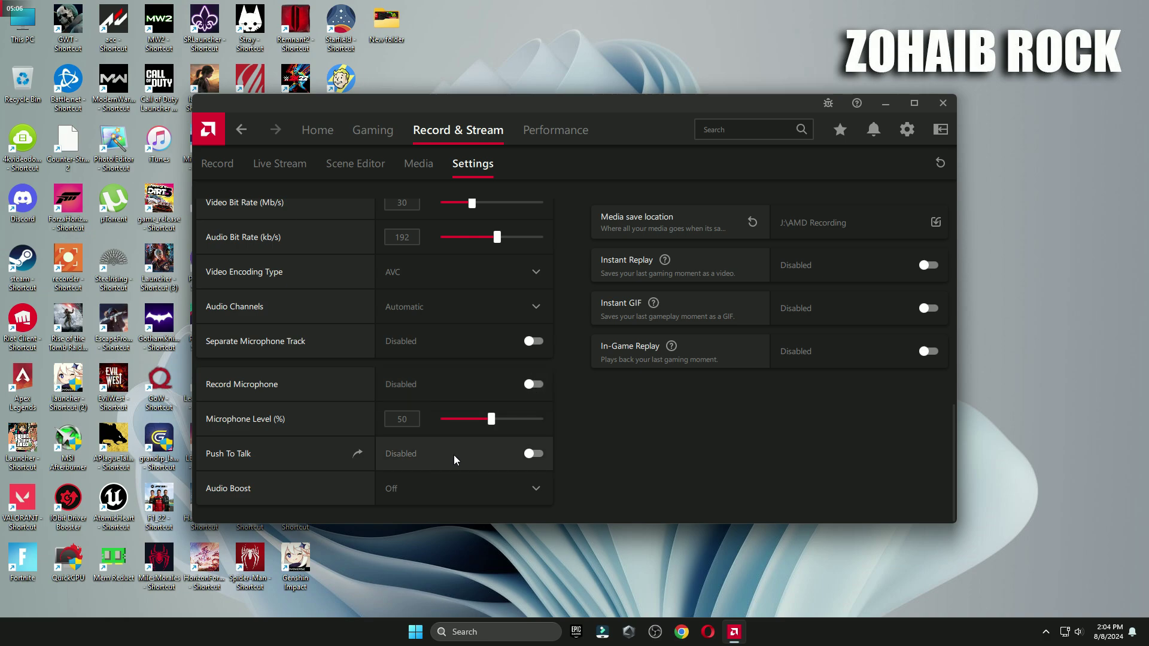
{"action": "left_click", "coordinate": [505, 450]}
{"action": "left_click", "coordinate": [505, 449]}
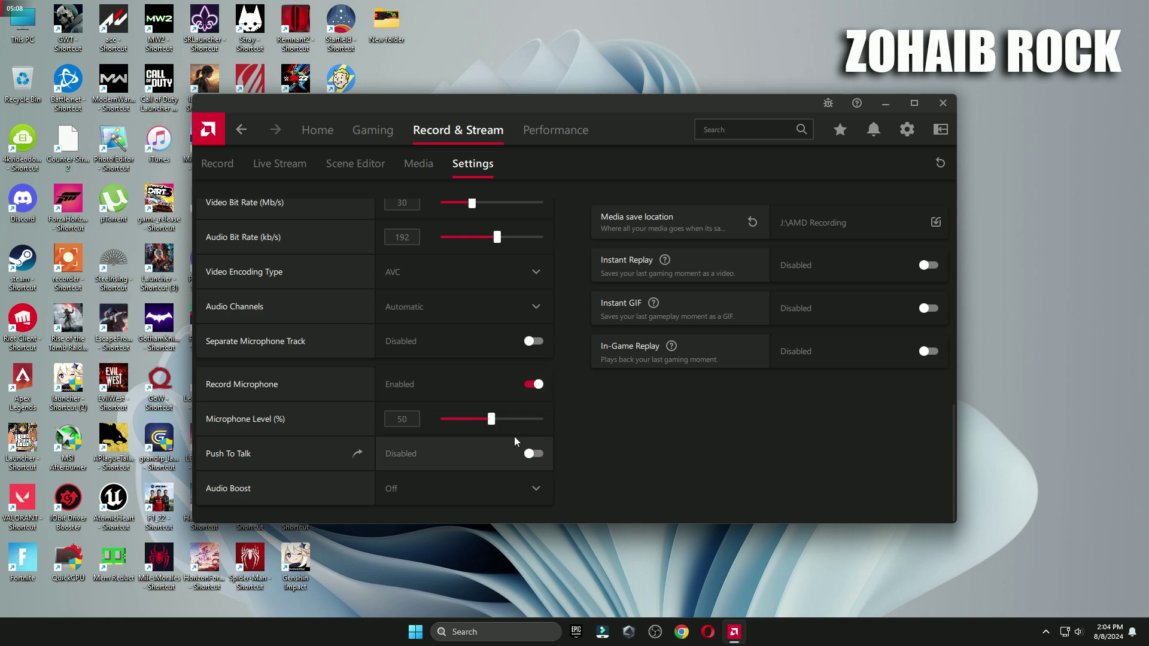
{"action": "left_click", "coordinate": [542, 379]}
{"action": "scroll", "coordinate": [594, 447], "scroll_direction": "up", "scroll_amount": 10}
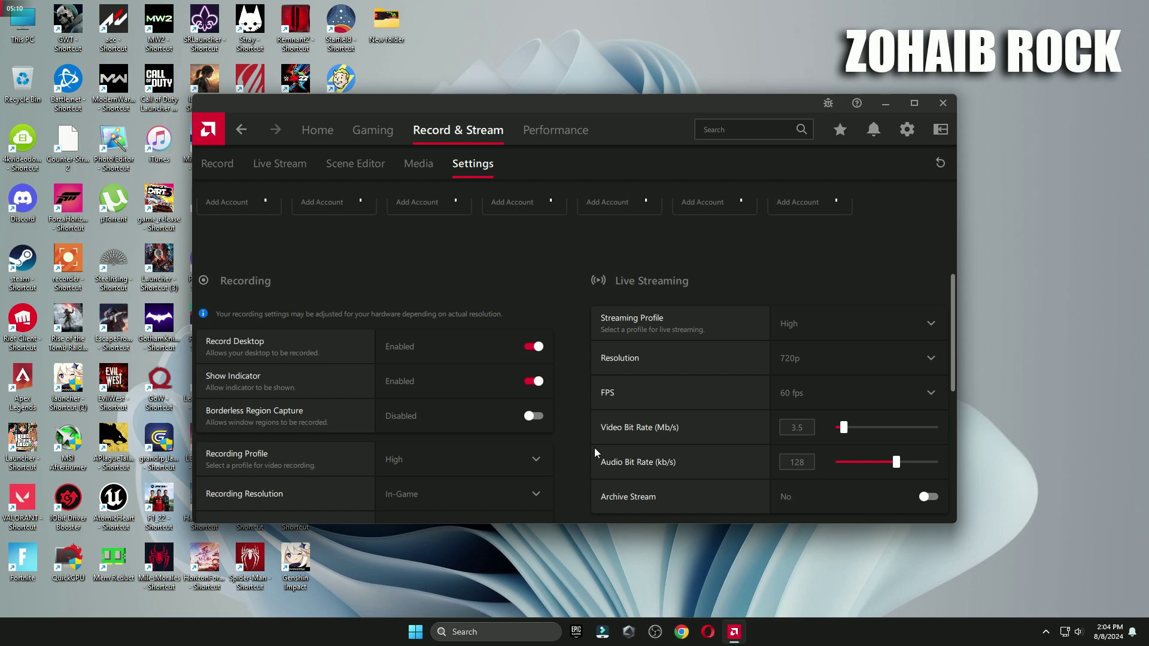
Check the available Resolution choices in the live streaming settings.
{"action": "scroll", "coordinate": [618, 438], "scroll_direction": "down", "scroll_amount": 6}
{"action": "scroll", "coordinate": [622, 436], "scroll_direction": "up", "scroll_amount": 3}
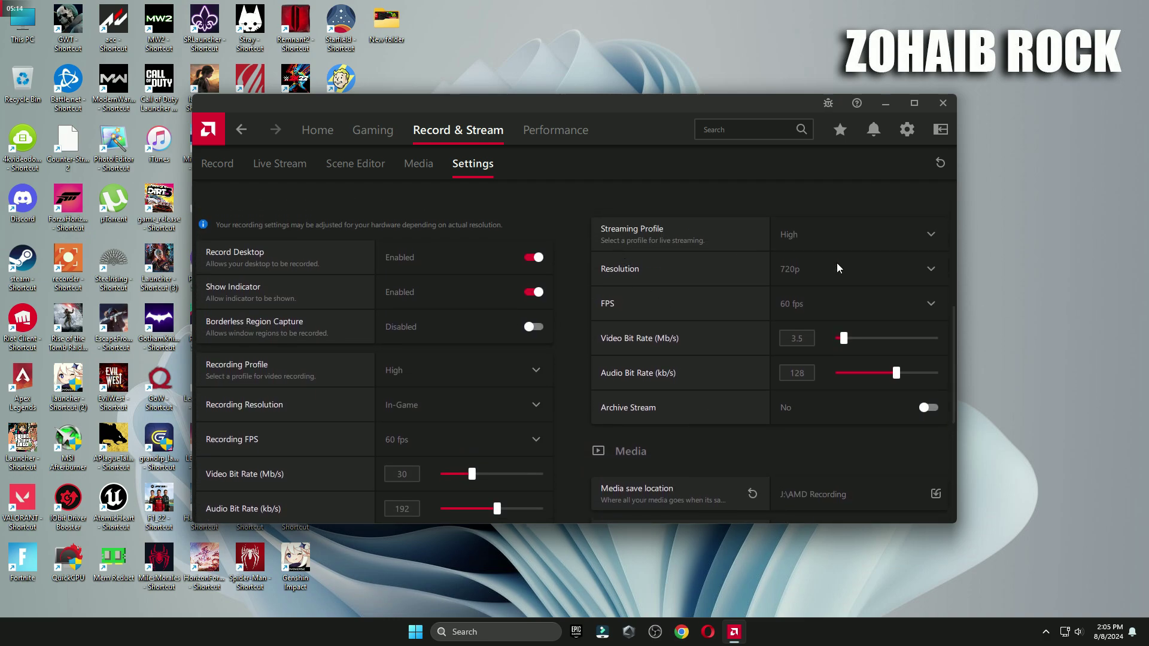
{"action": "left_click", "coordinate": [837, 263]}
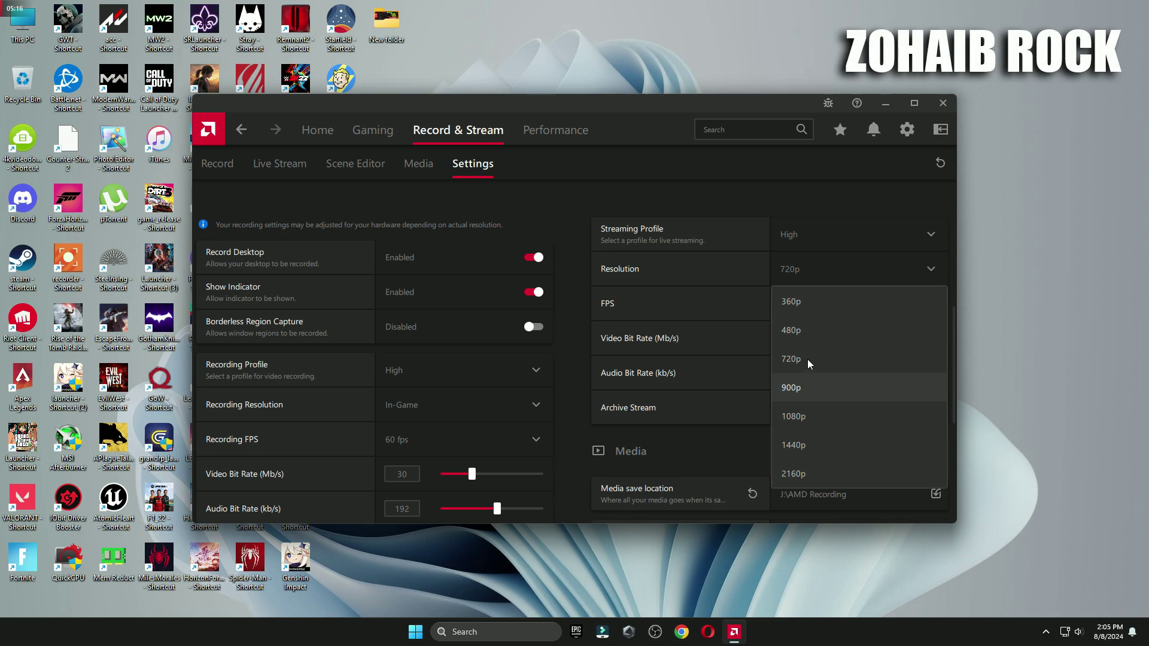
{"action": "left_click", "coordinate": [799, 268]}
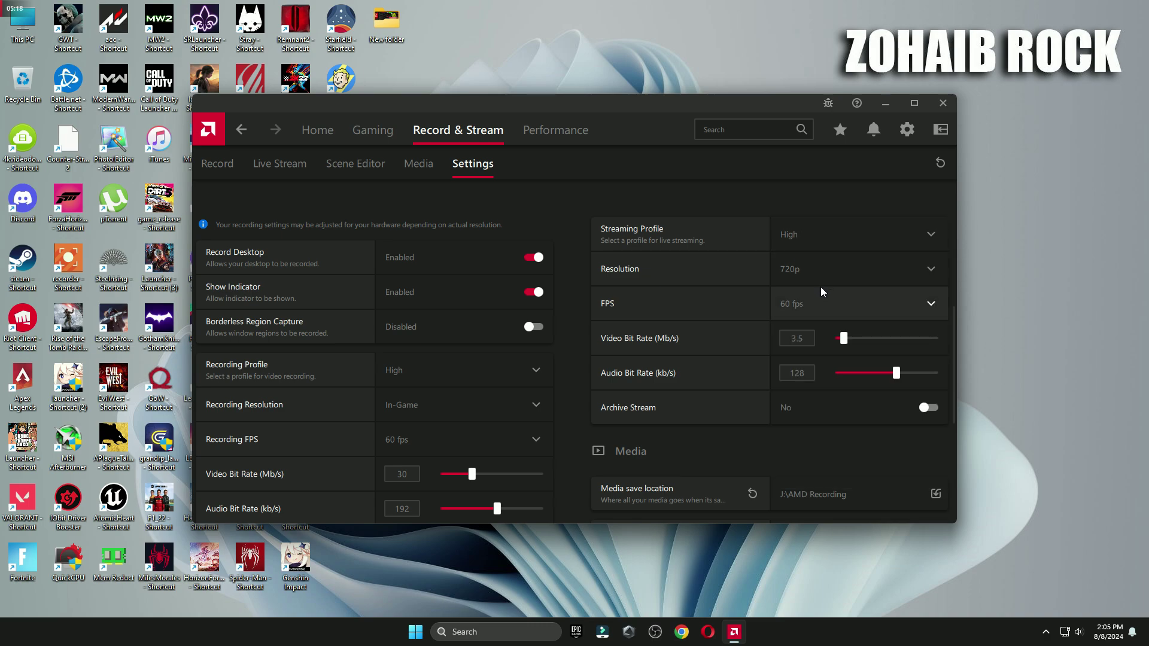
Select the J:\AMD Recording folder as the media save location.
{"action": "scroll", "coordinate": [831, 405], "scroll_direction": "down", "scroll_amount": 4}
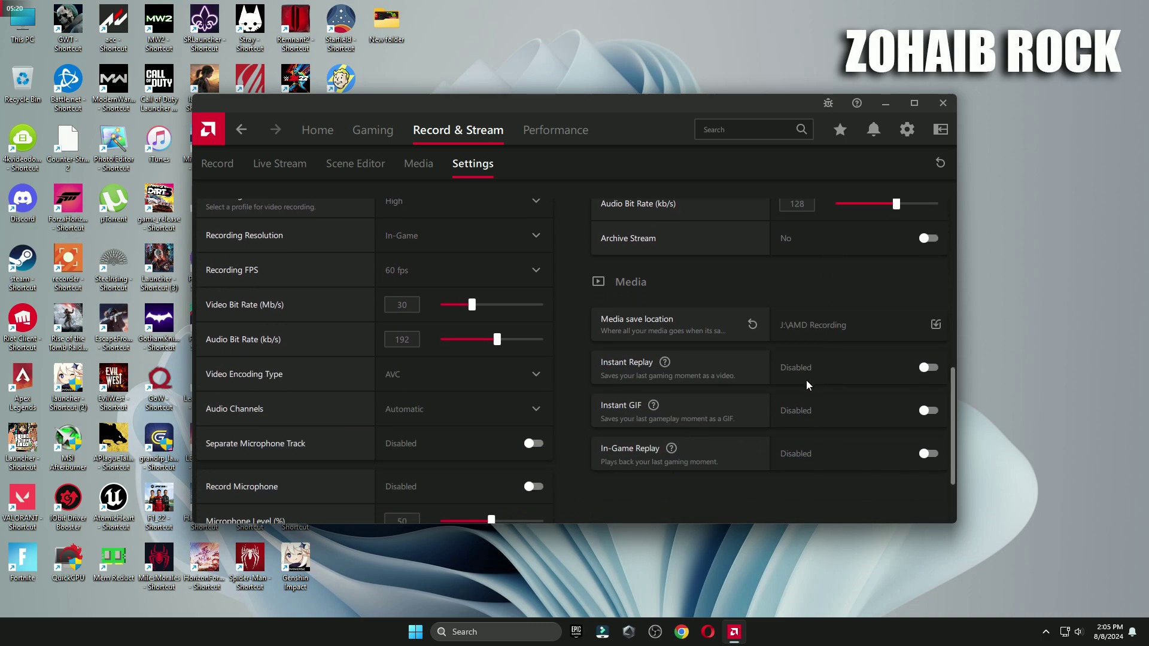
{"action": "scroll", "coordinate": [780, 355], "scroll_direction": "up", "scroll_amount": 1}
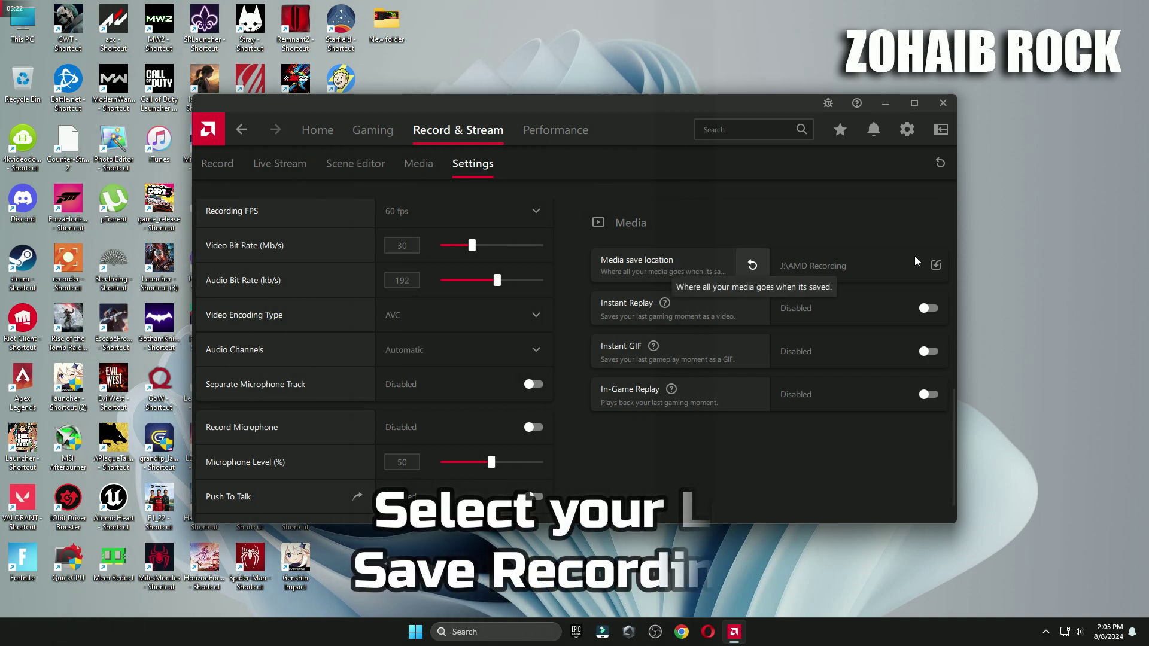
{"action": "left_click", "coordinate": [849, 268]}
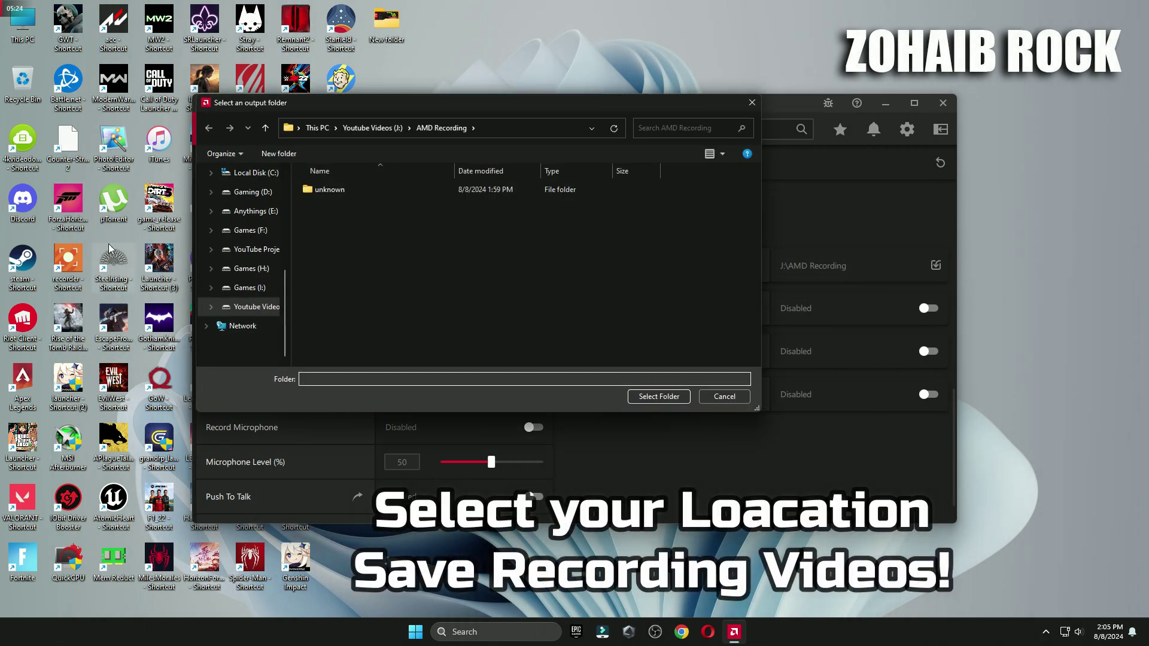
{"action": "left_click", "coordinate": [655, 397]}
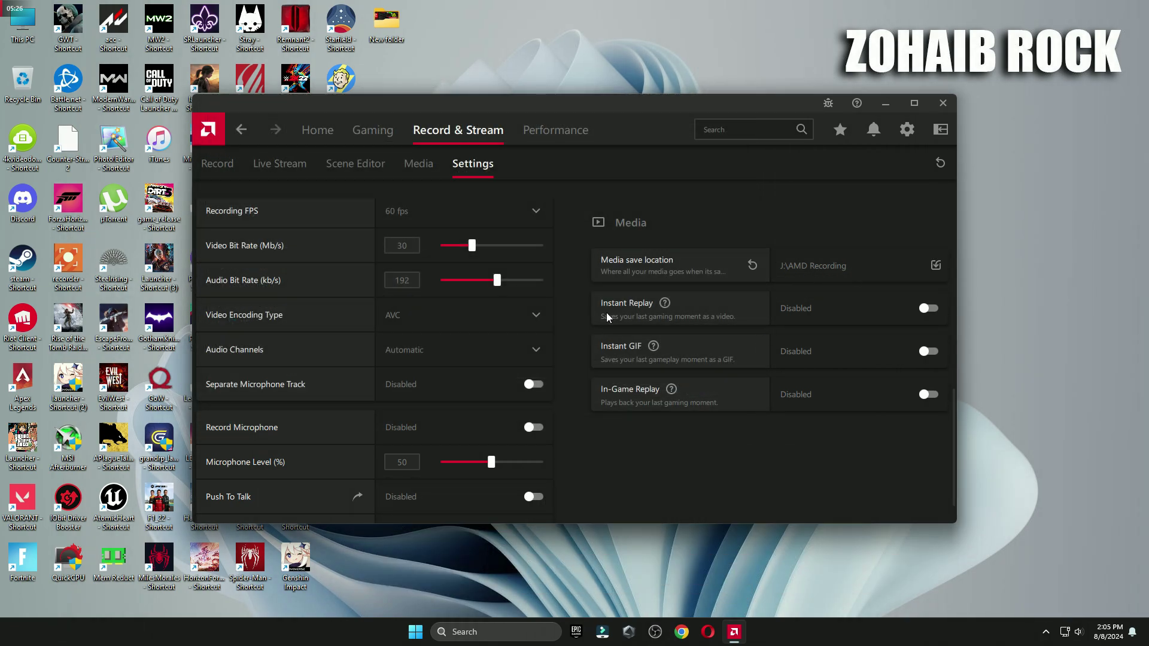
Switch Instant Replay on and back off in the media settings.
{"action": "left_click", "coordinate": [894, 311]}
{"action": "left_click_drag", "start_coordinate": [852, 336], "coordinate": [842, 344]}
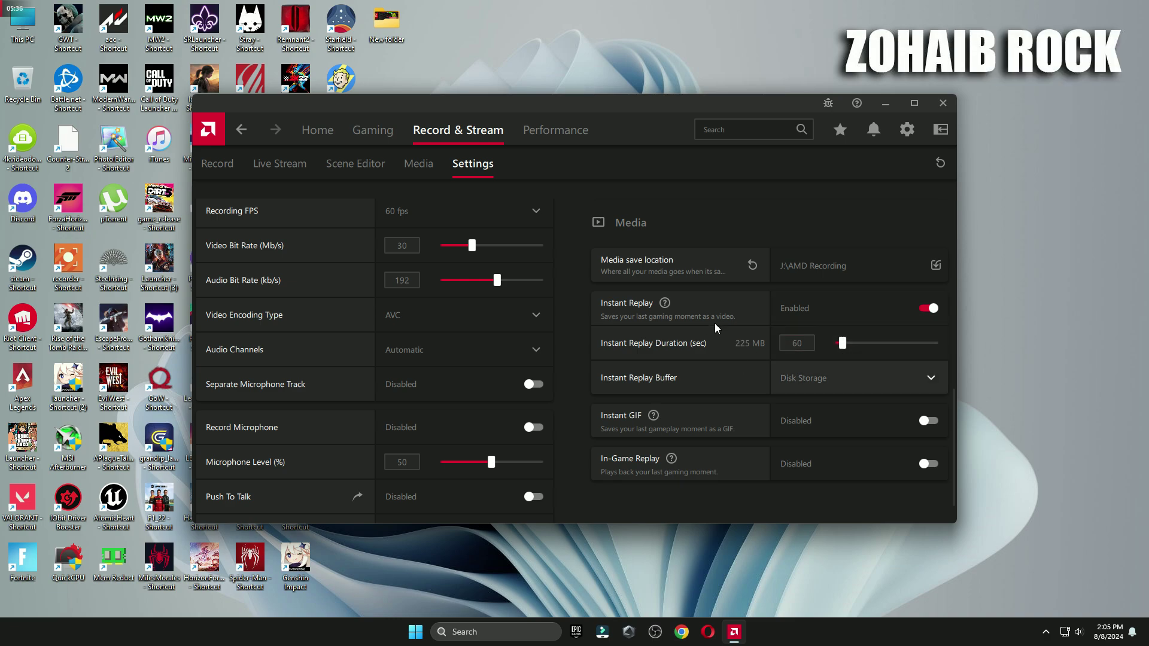
{"action": "left_click", "coordinate": [915, 309]}
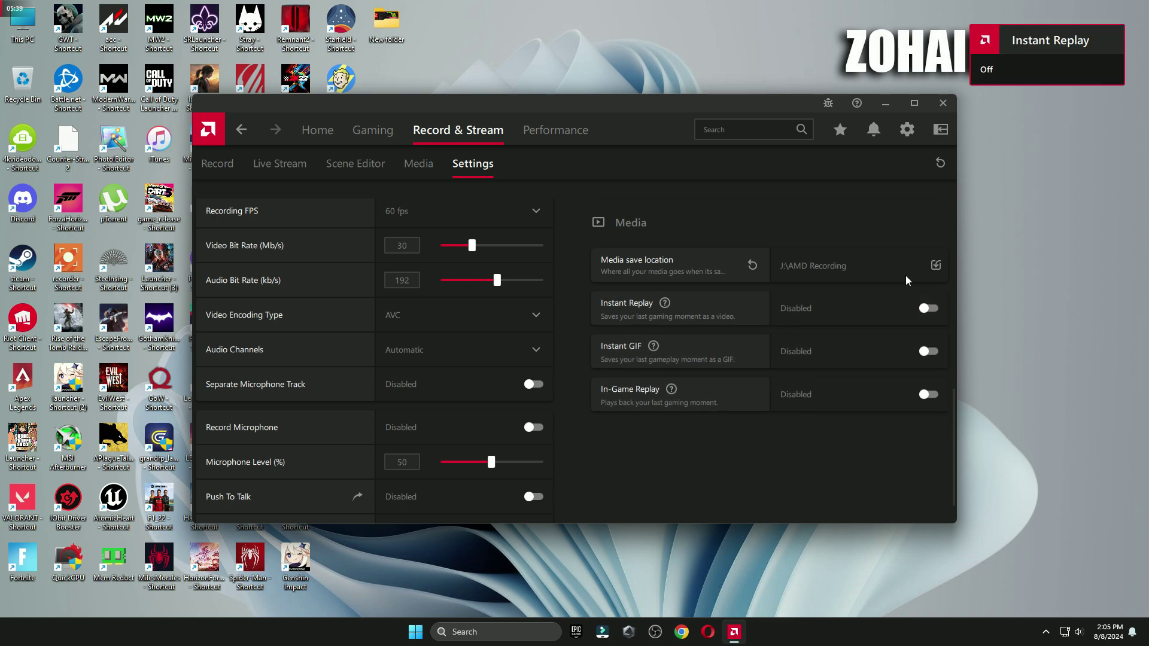
Close AMD Software and open the Graphics page in Windows Settings through the Game Mode related settings.
{"action": "left_click", "coordinate": [300, 131]}
{"action": "left_click", "coordinate": [942, 102]}
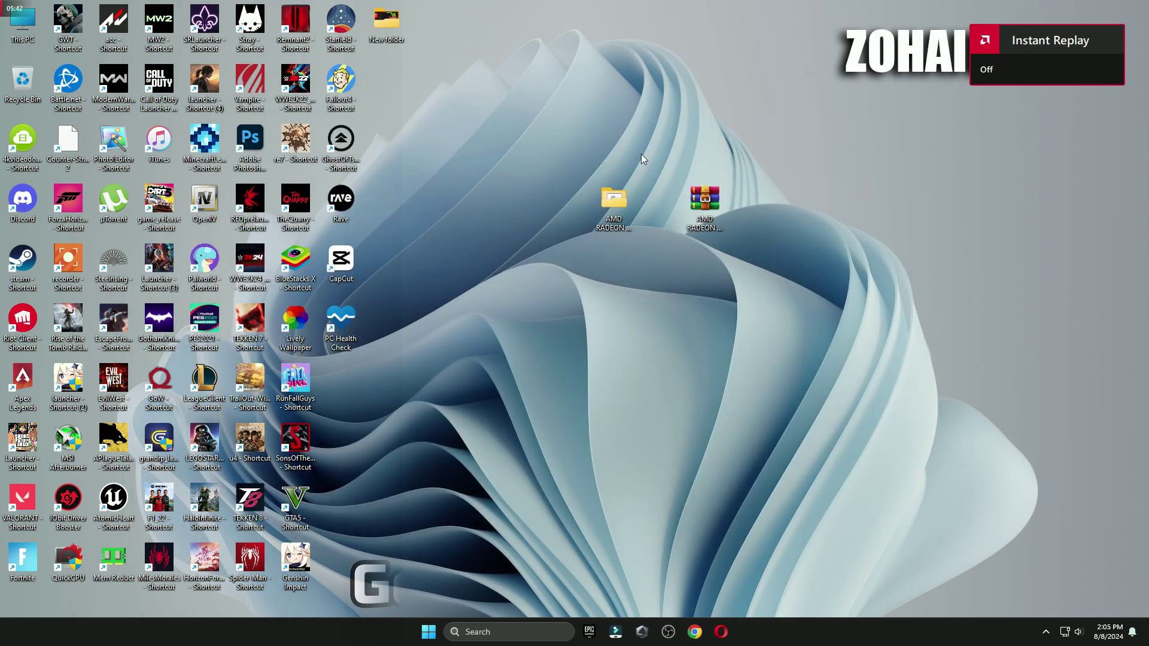
{"action": "left_click", "coordinate": [428, 632]}
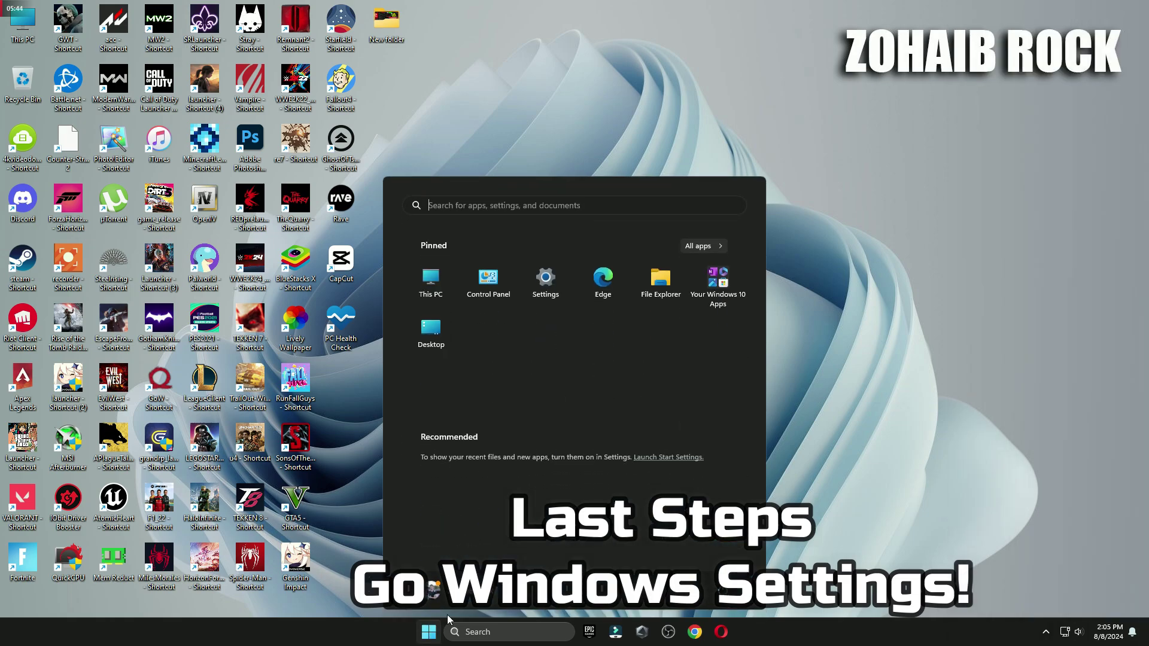
{"action": "left_click", "coordinate": [544, 277]}
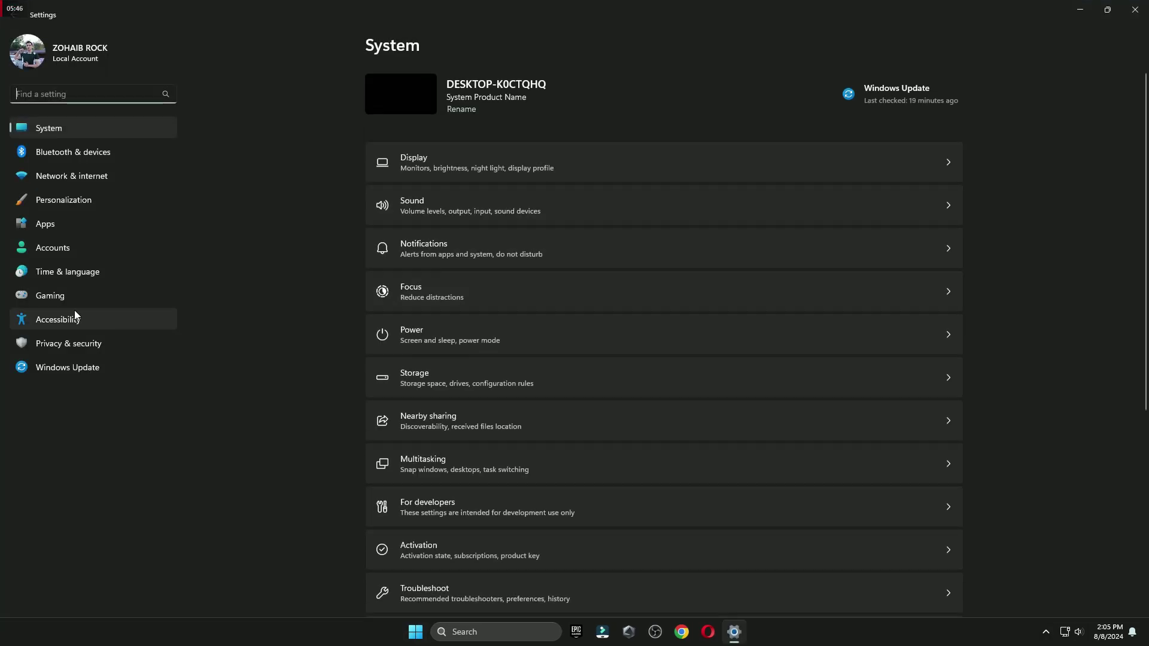
{"action": "left_click", "coordinate": [36, 297]}
{"action": "left_click", "coordinate": [493, 174]}
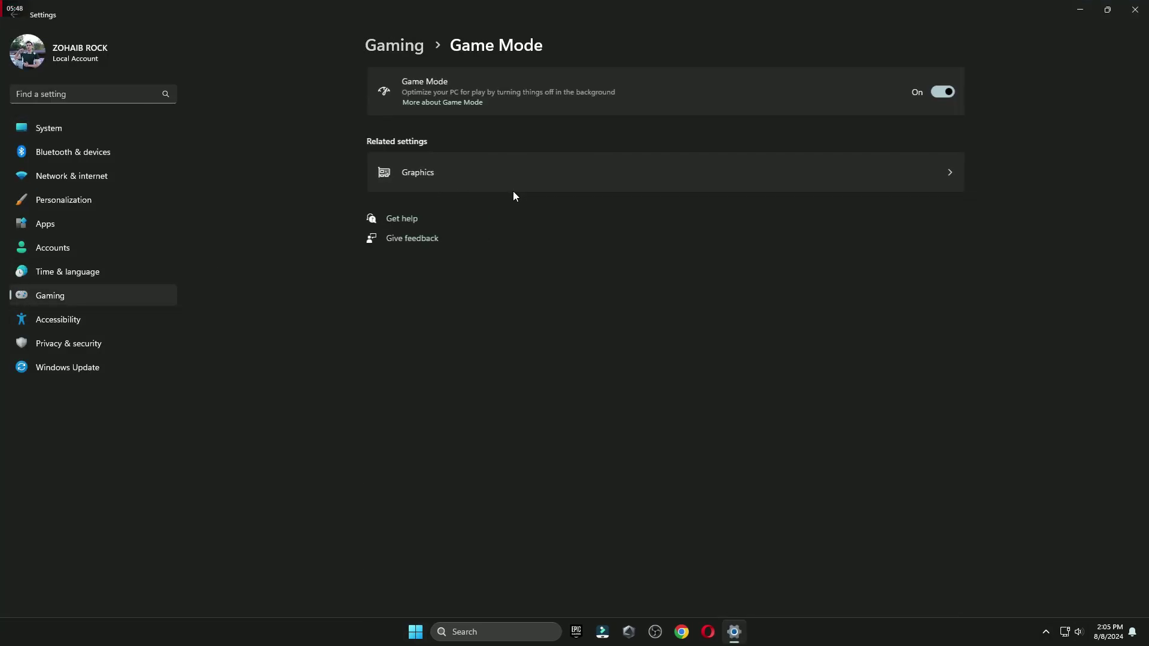
{"action": "left_click", "coordinate": [457, 175]}
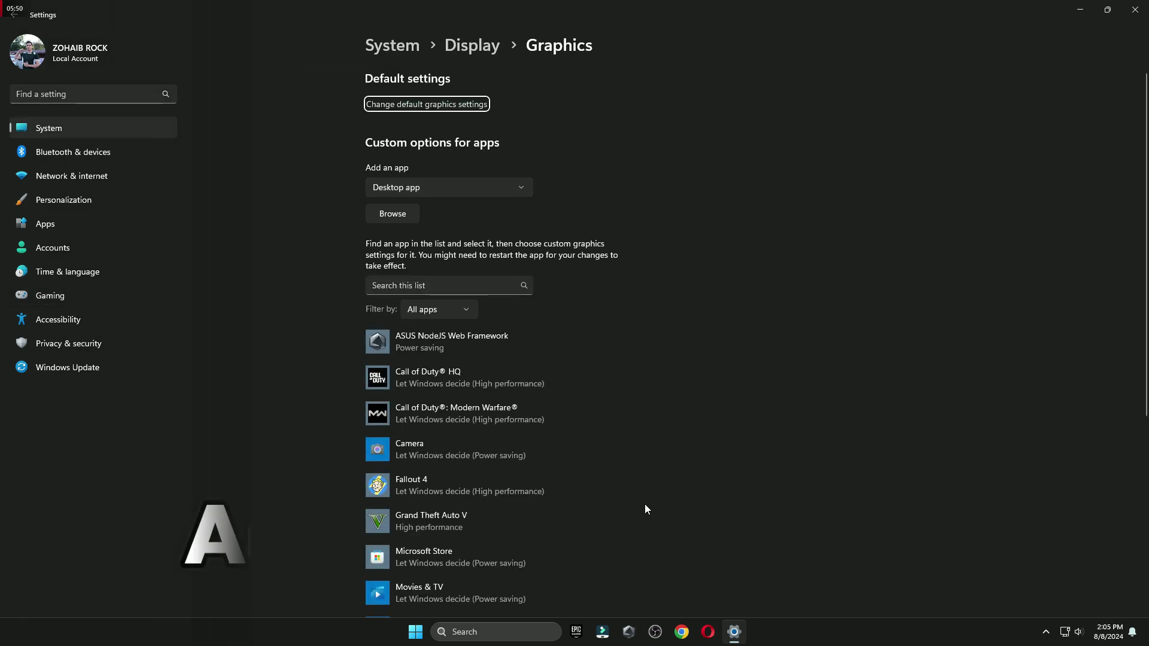
Add the GTA5 application from the Grand Theft Auto V folder as a desktop app with custom graphics options.
{"action": "scroll", "coordinate": [421, 357], "scroll_direction": "down", "scroll_amount": 5}
{"action": "scroll", "coordinate": [519, 225], "scroll_direction": "up", "scroll_amount": 5}
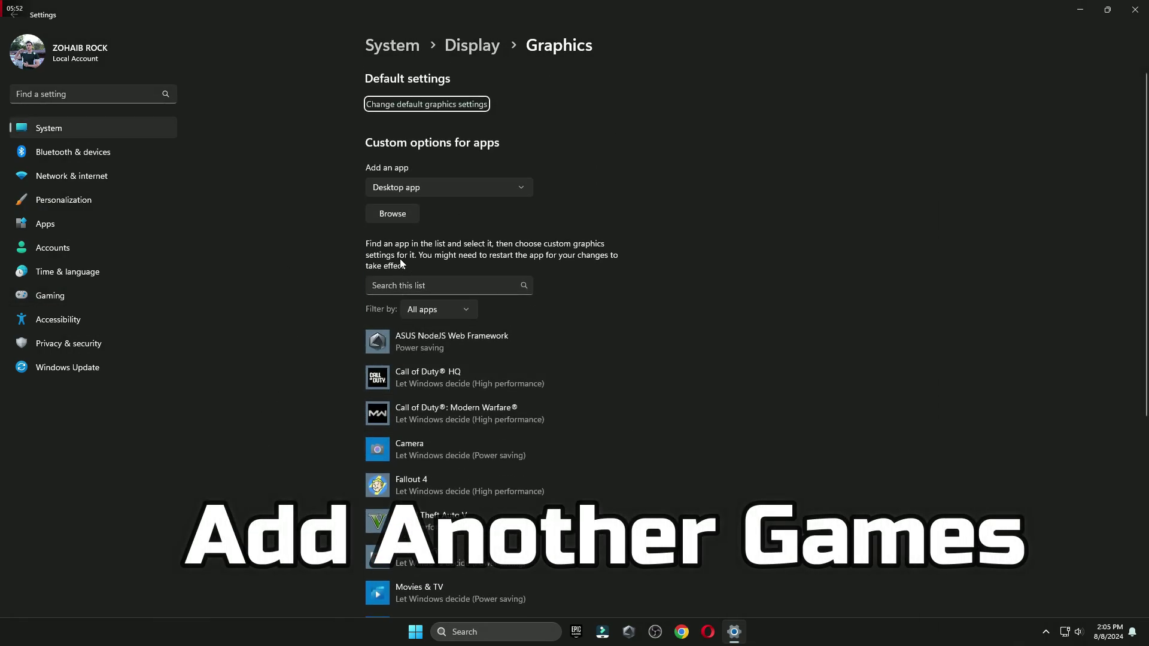
{"action": "left_click", "coordinate": [392, 215]}
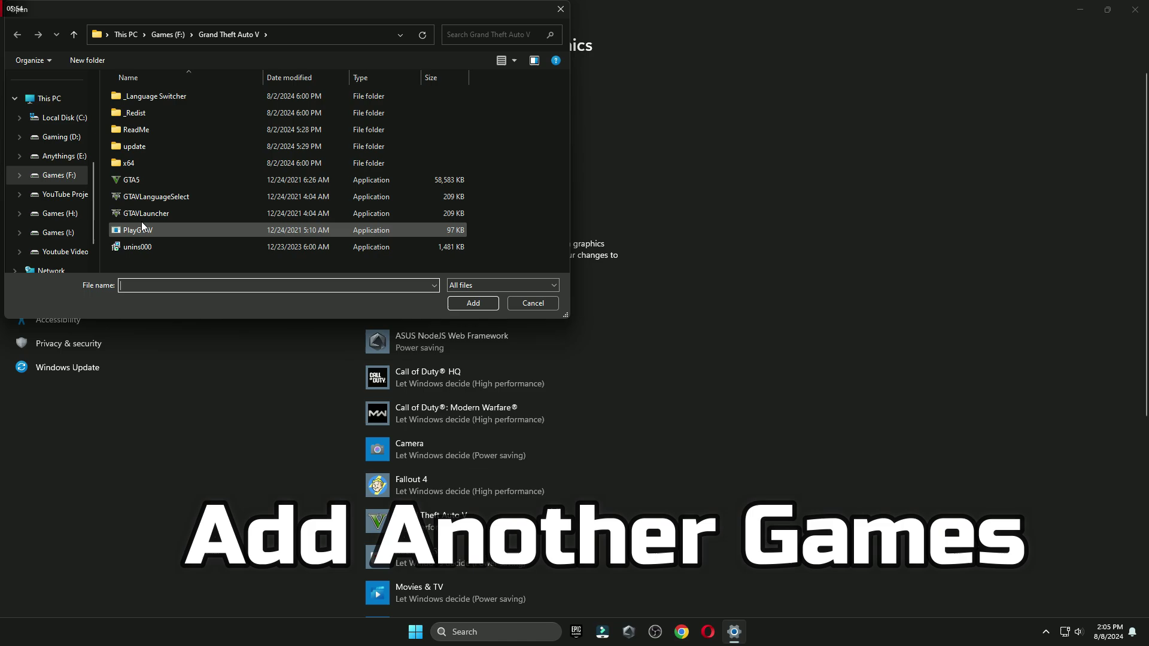
{"action": "left_click", "coordinate": [133, 180]}
{"action": "left_click", "coordinate": [475, 303]}
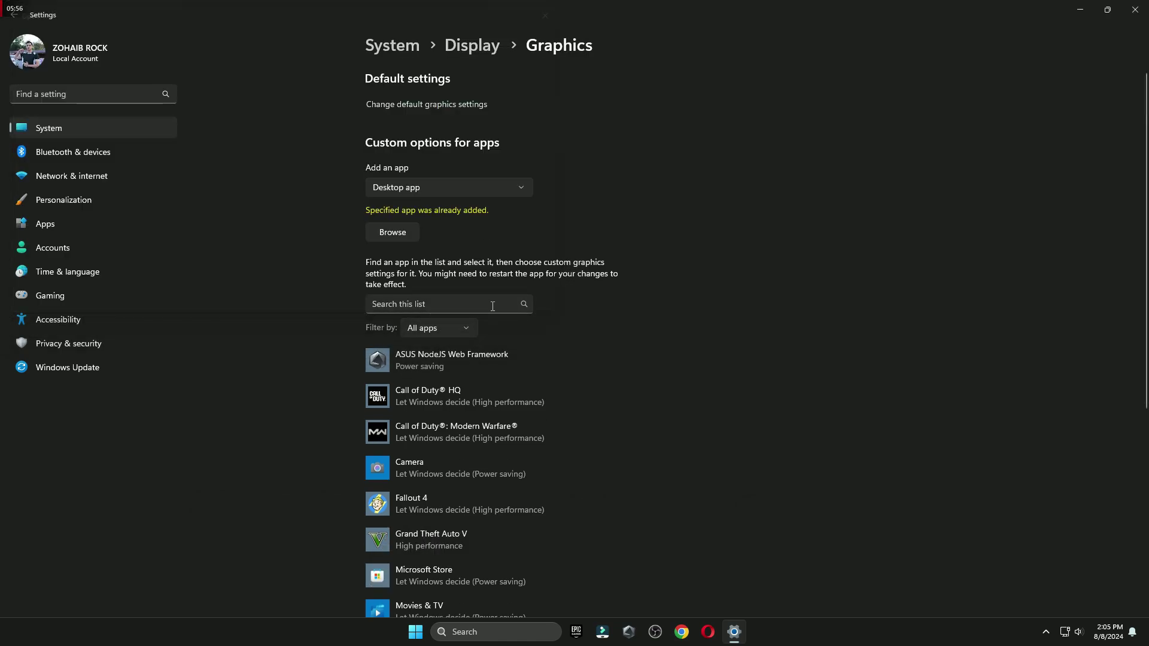
Set the graphics preference of Grand Theft Auto V to High performance and save it.
{"action": "scroll", "coordinate": [492, 305], "scroll_direction": "down", "scroll_amount": 4}
{"action": "left_click", "coordinate": [447, 297]}
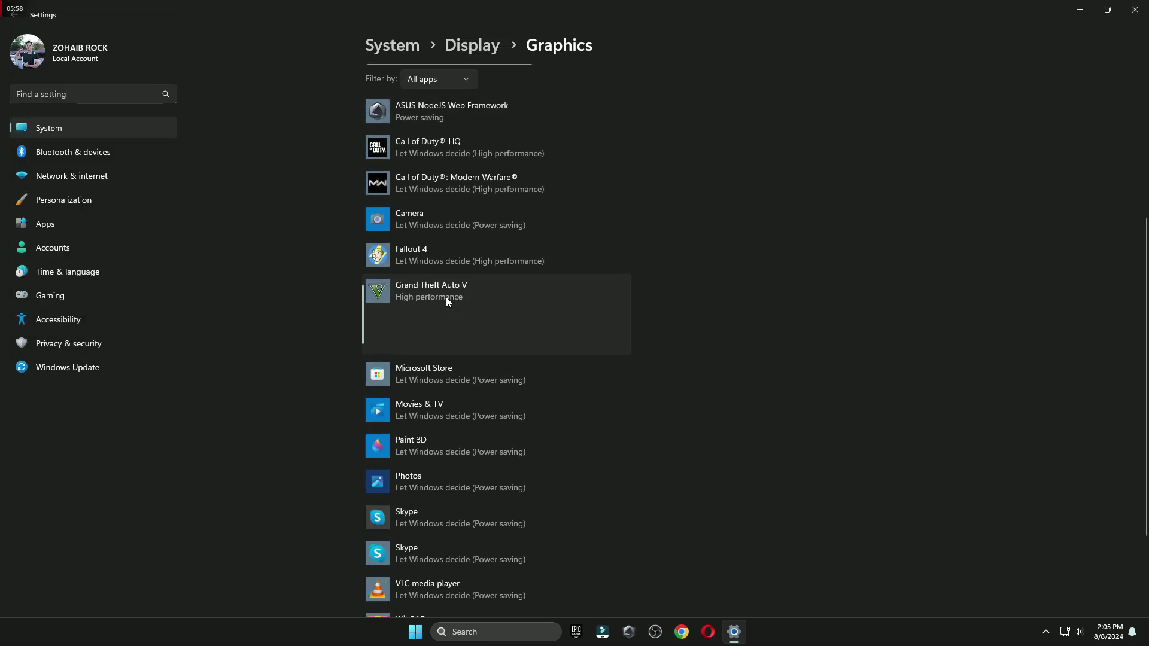
{"action": "left_click", "coordinate": [538, 336]}
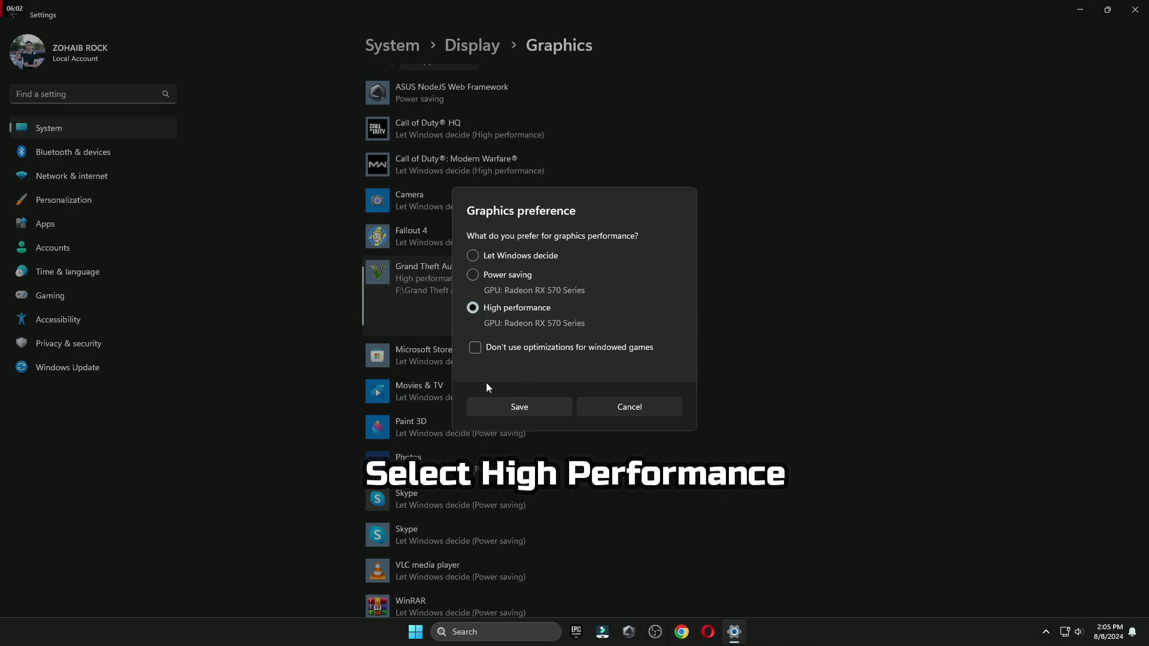
{"action": "left_click", "coordinate": [523, 406]}
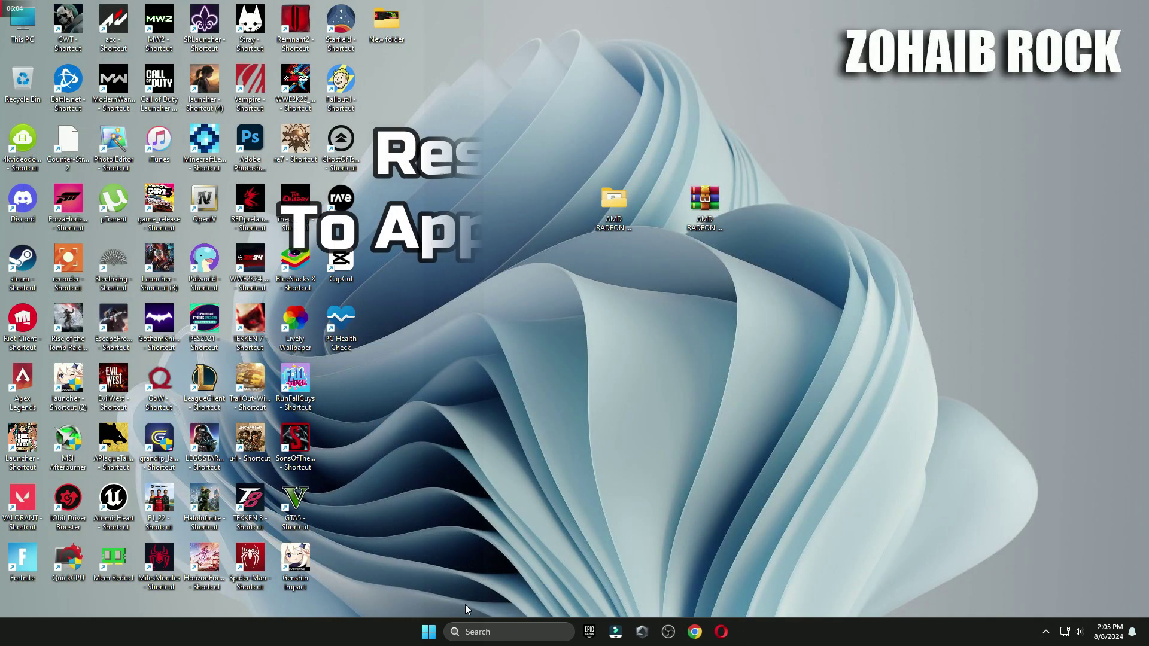
Open the Windows power options for restarting the PC.
{"action": "left_click", "coordinate": [428, 632]}
{"action": "left_click", "coordinate": [722, 591]}
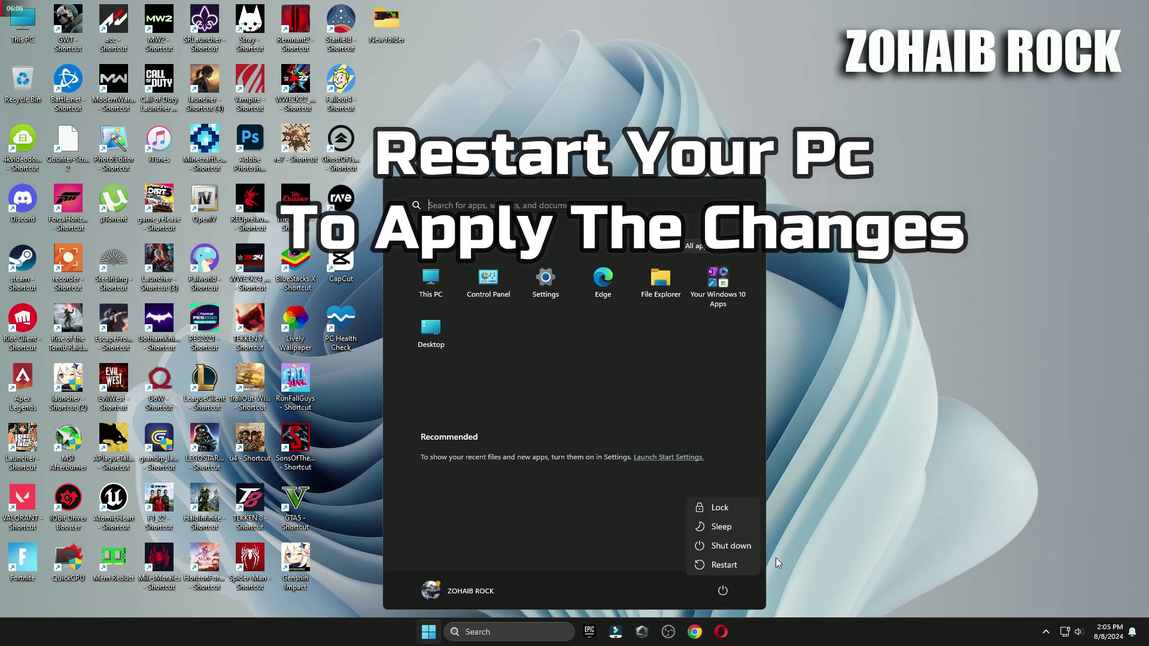